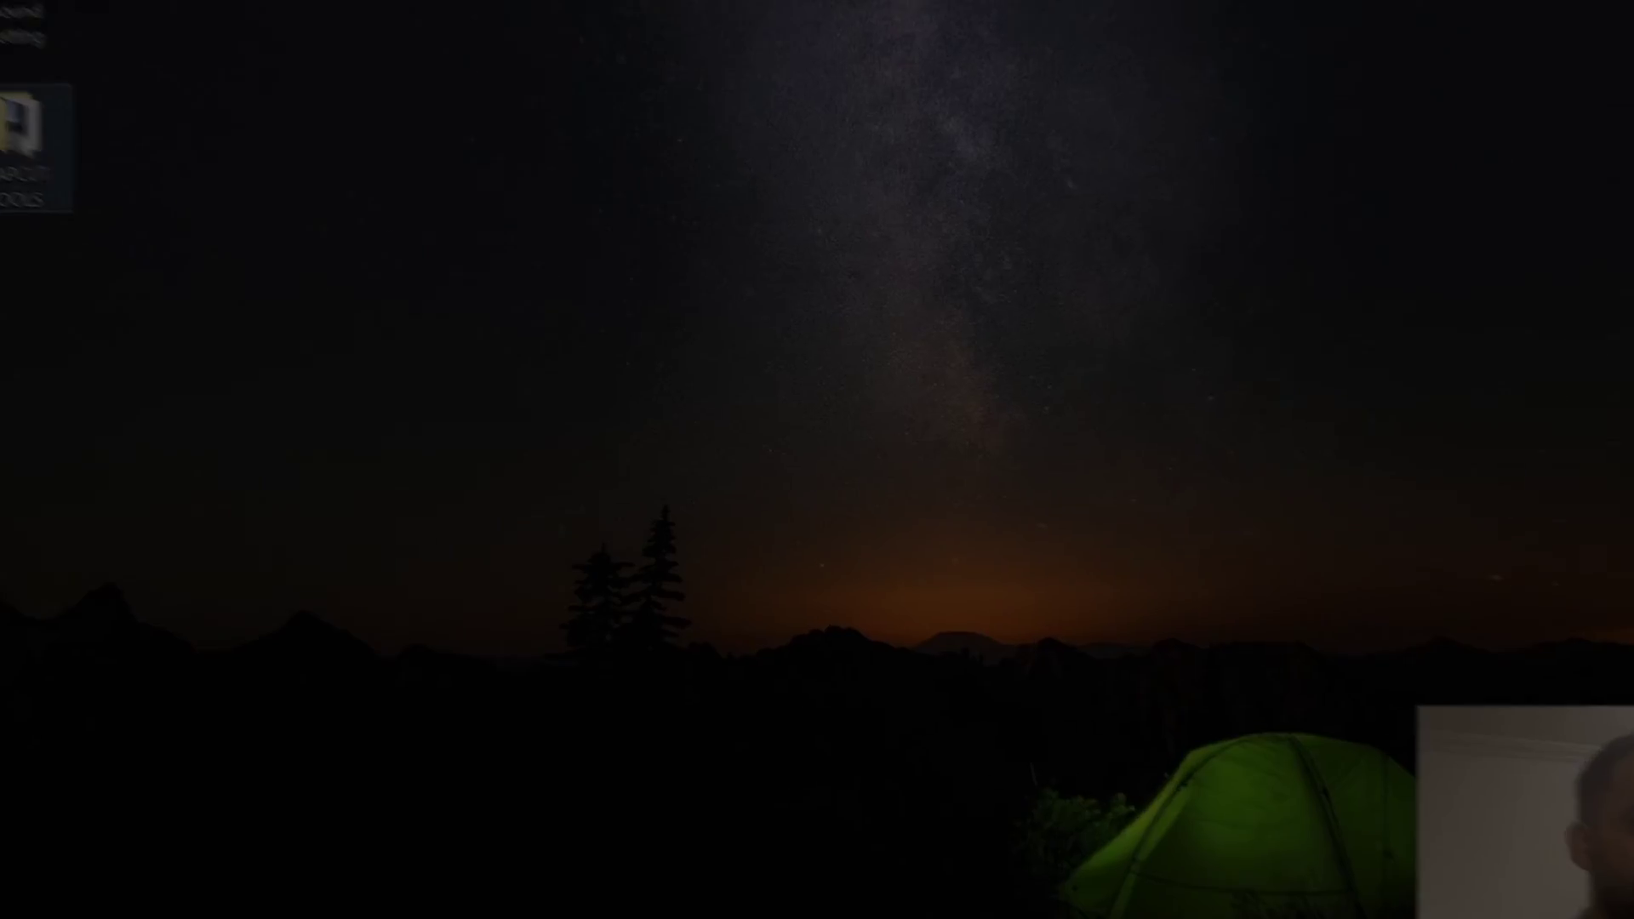
- Place the street video on the timeline and set a starting Position & Size keyframe at 0s
drag(142, 189, 611, 443)
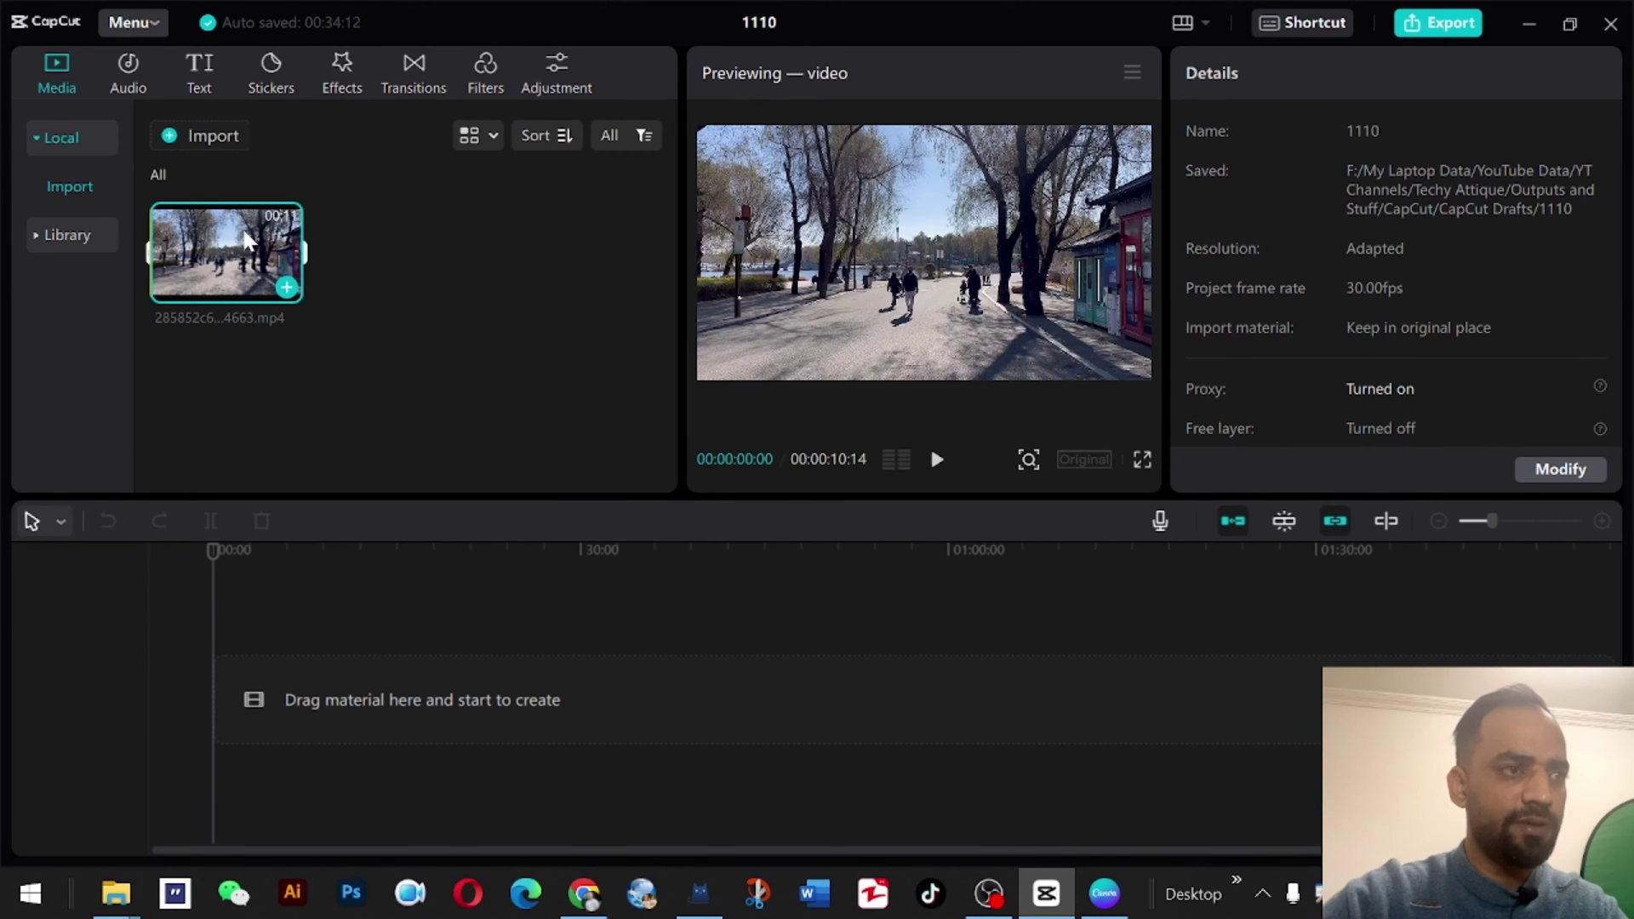
drag(247, 241, 263, 715)
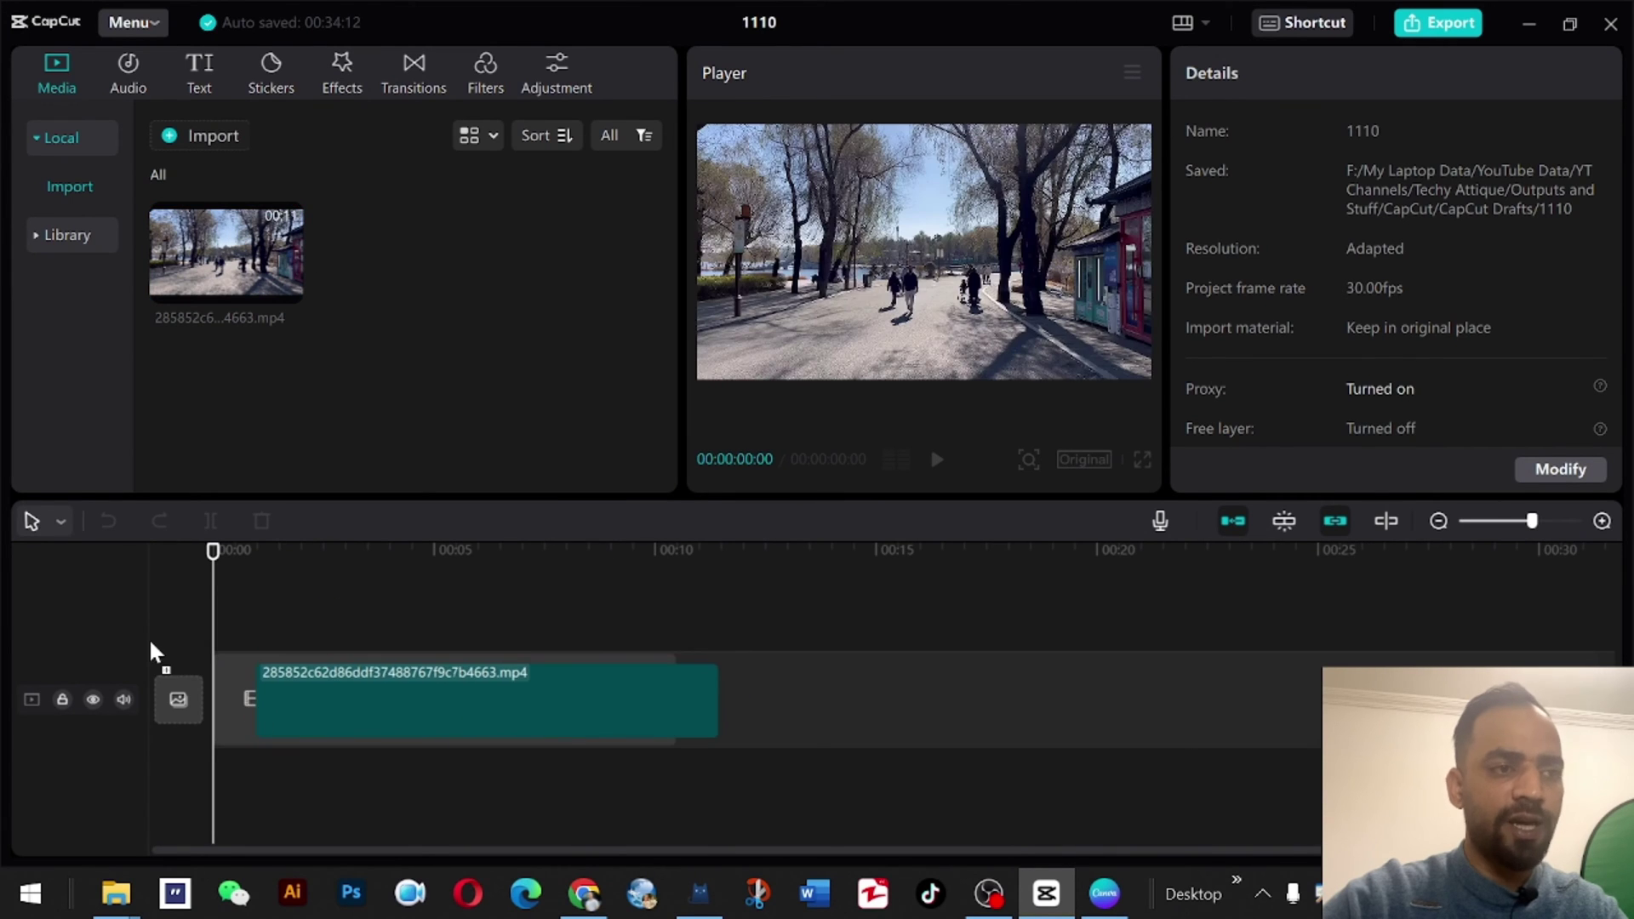
click(428, 681)
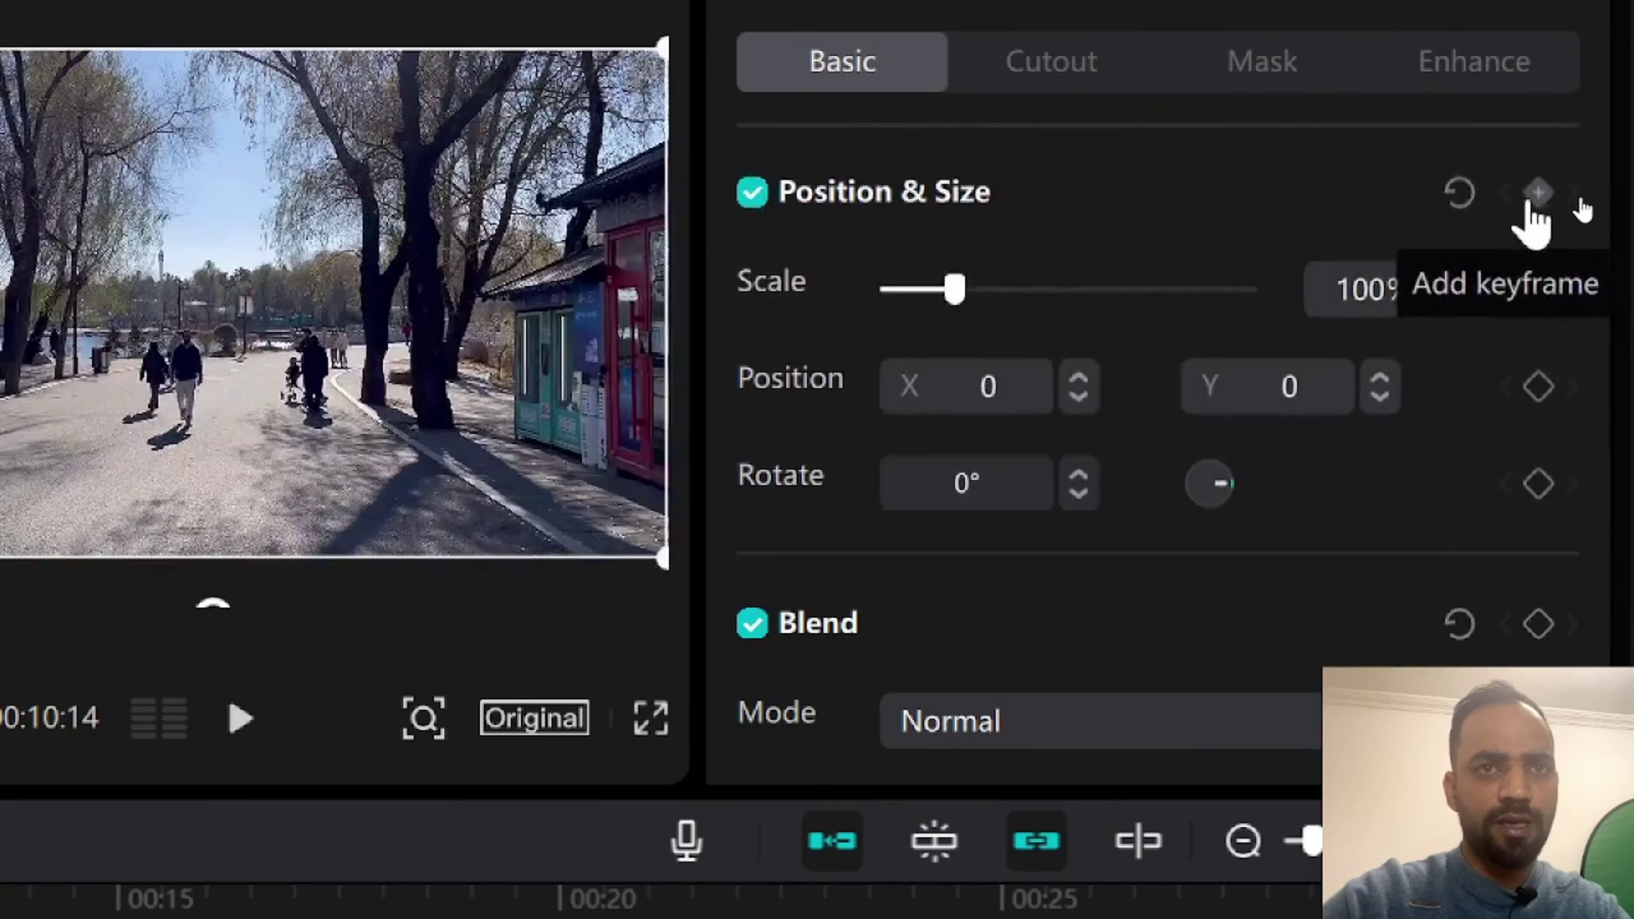
click(1537, 162)
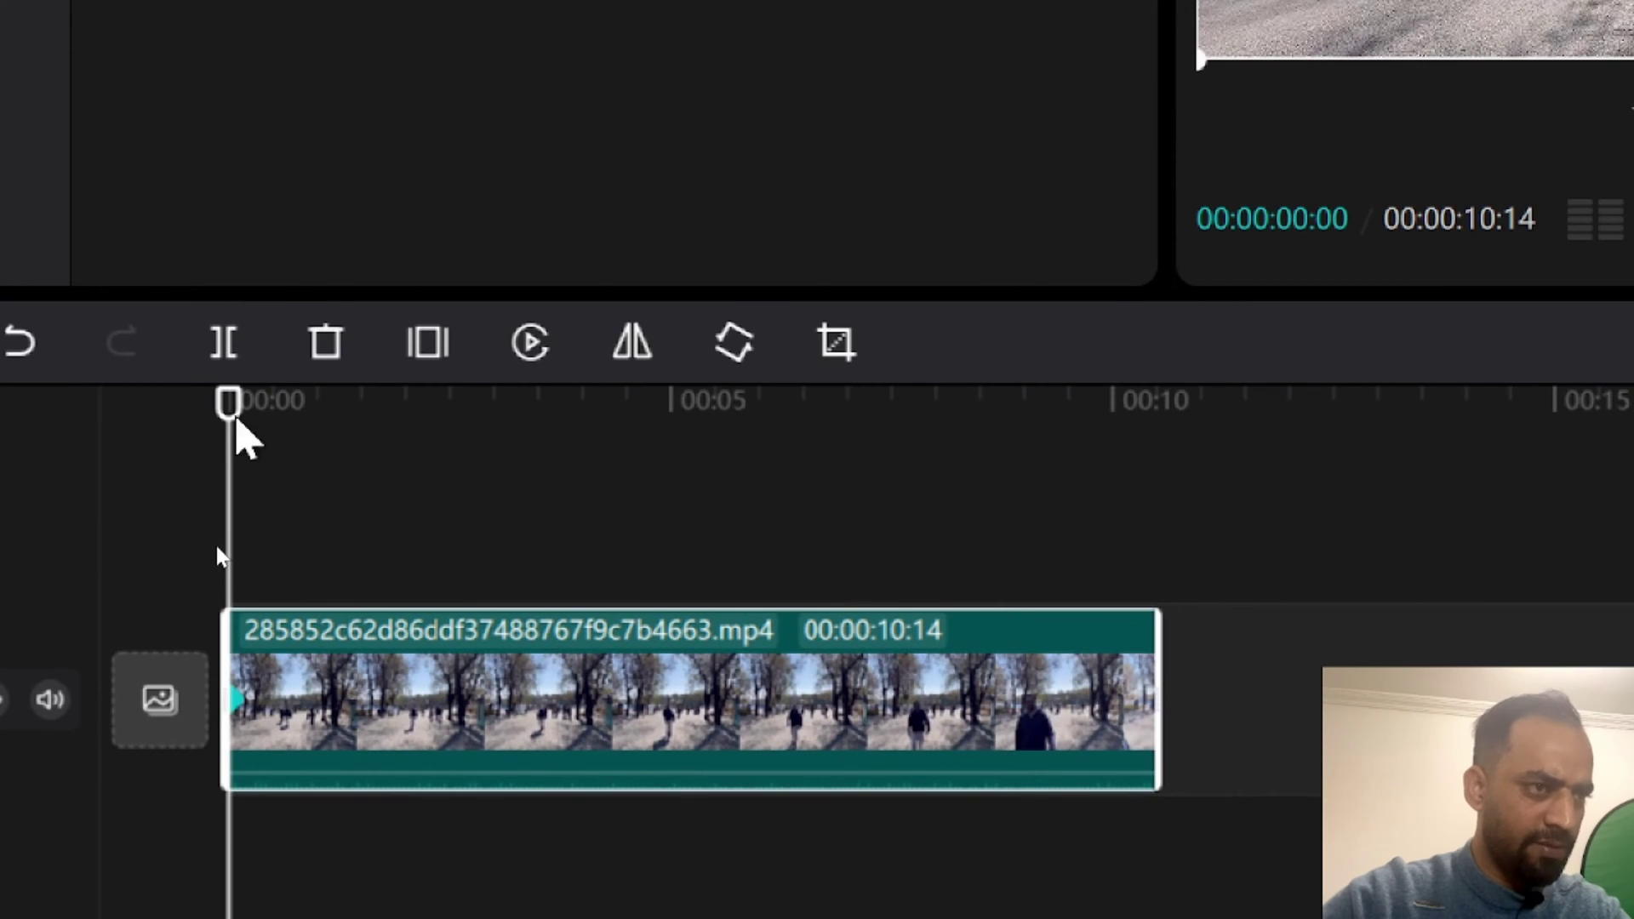
- Keyframe the scale up to 139% just under one second in, then play back the zoom
drag(230, 404, 303, 404)
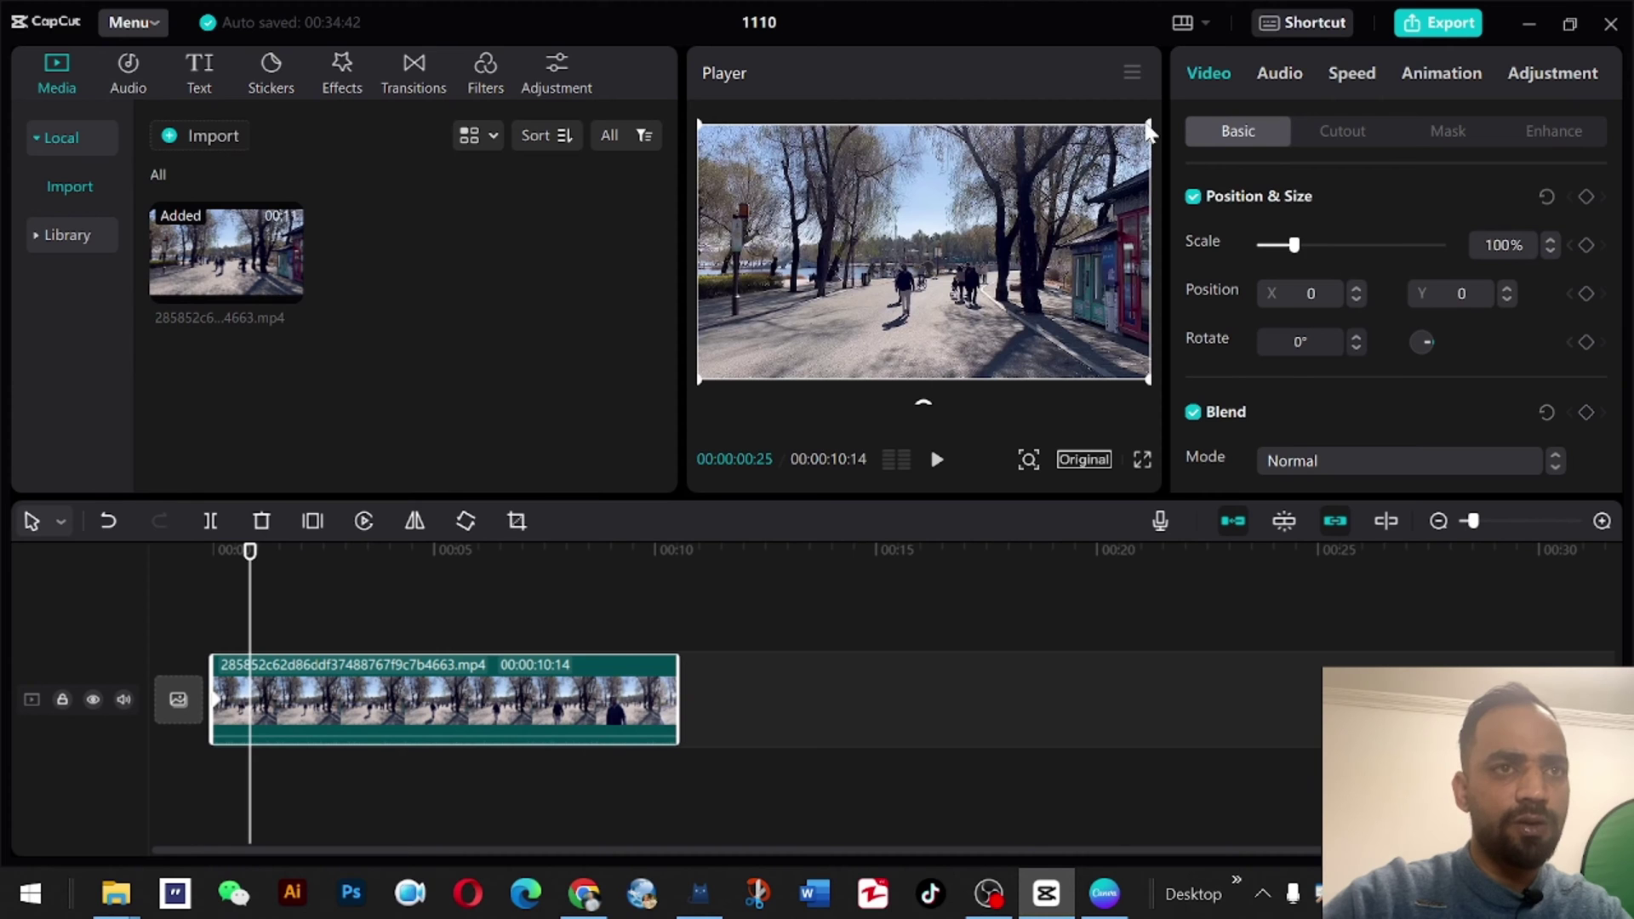
drag(1151, 132, 1225, 81)
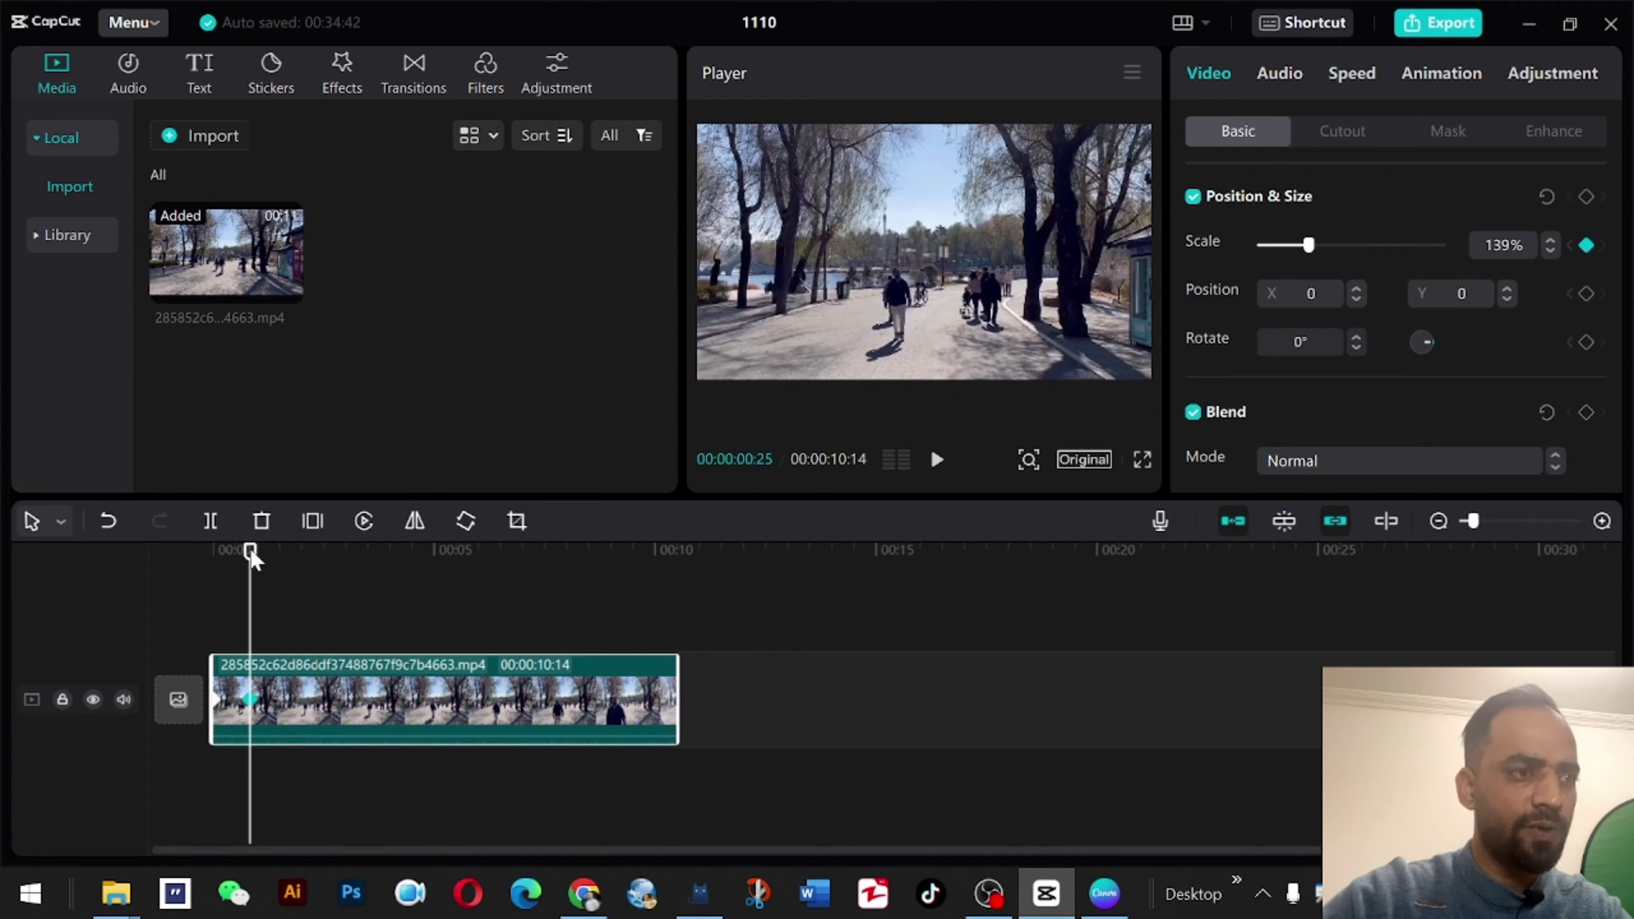
drag(249, 549, 296, 562)
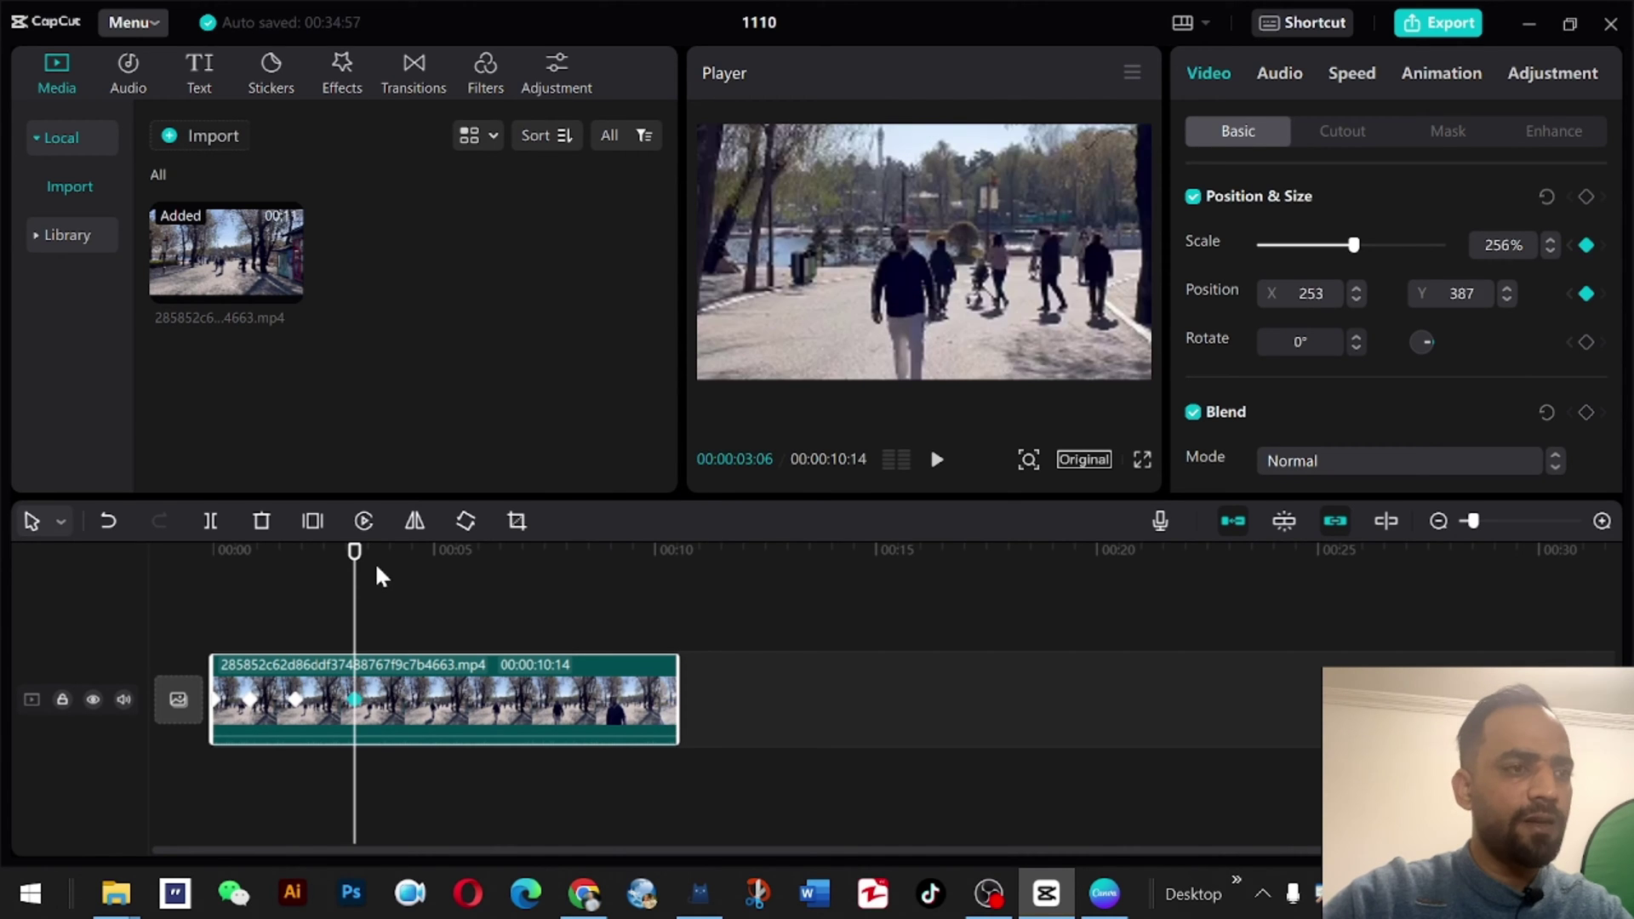
click(215, 552)
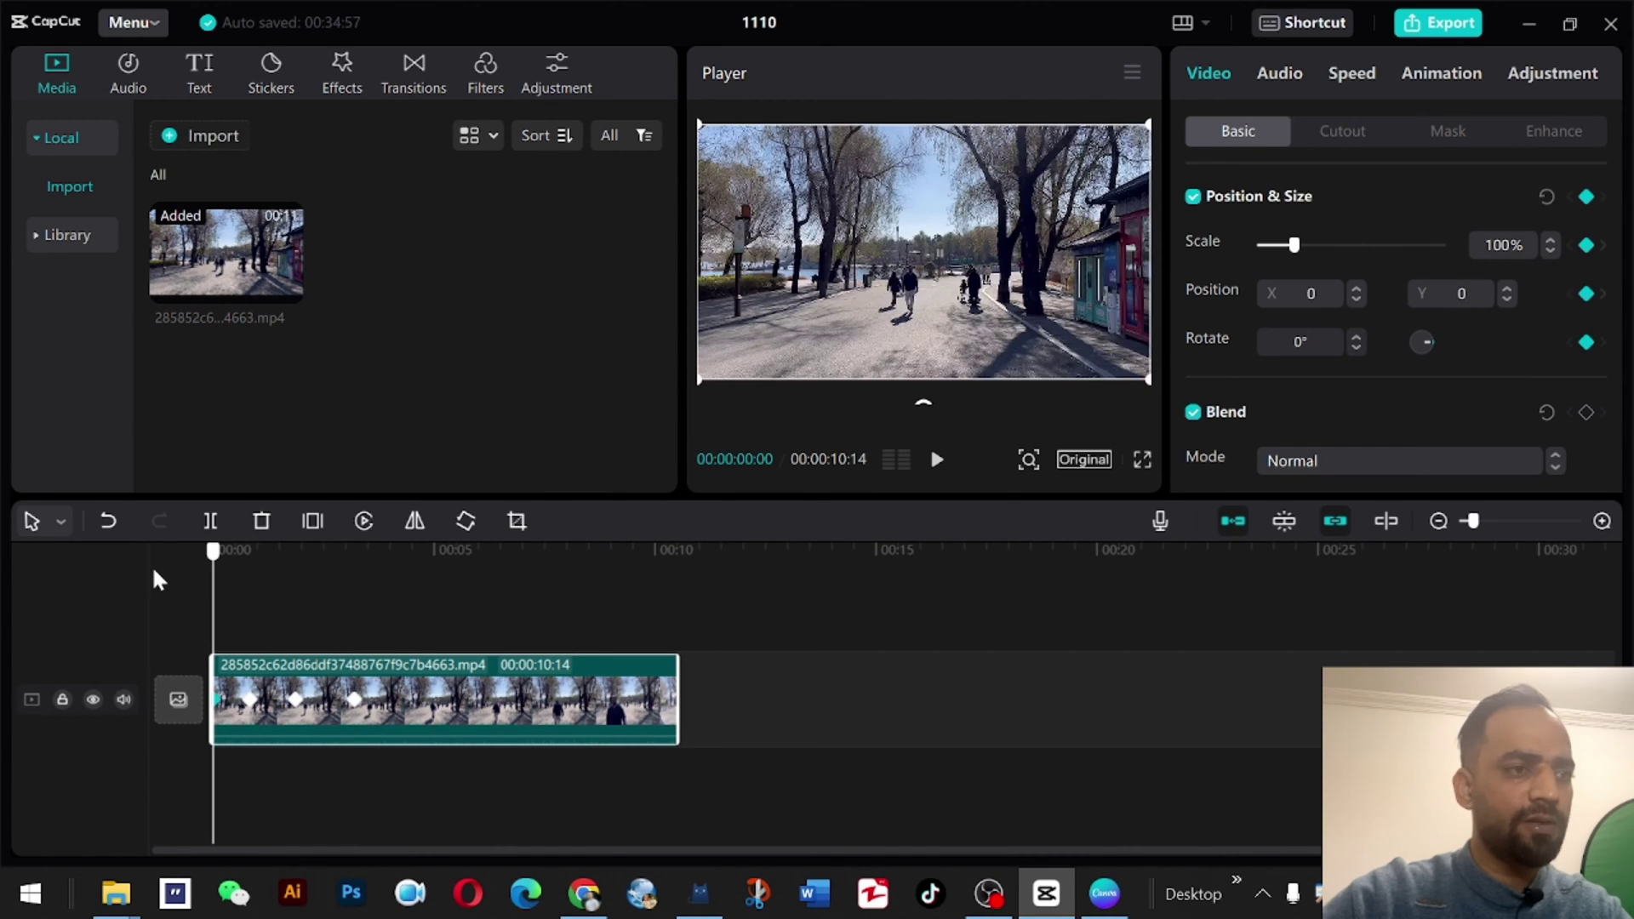
key(space)
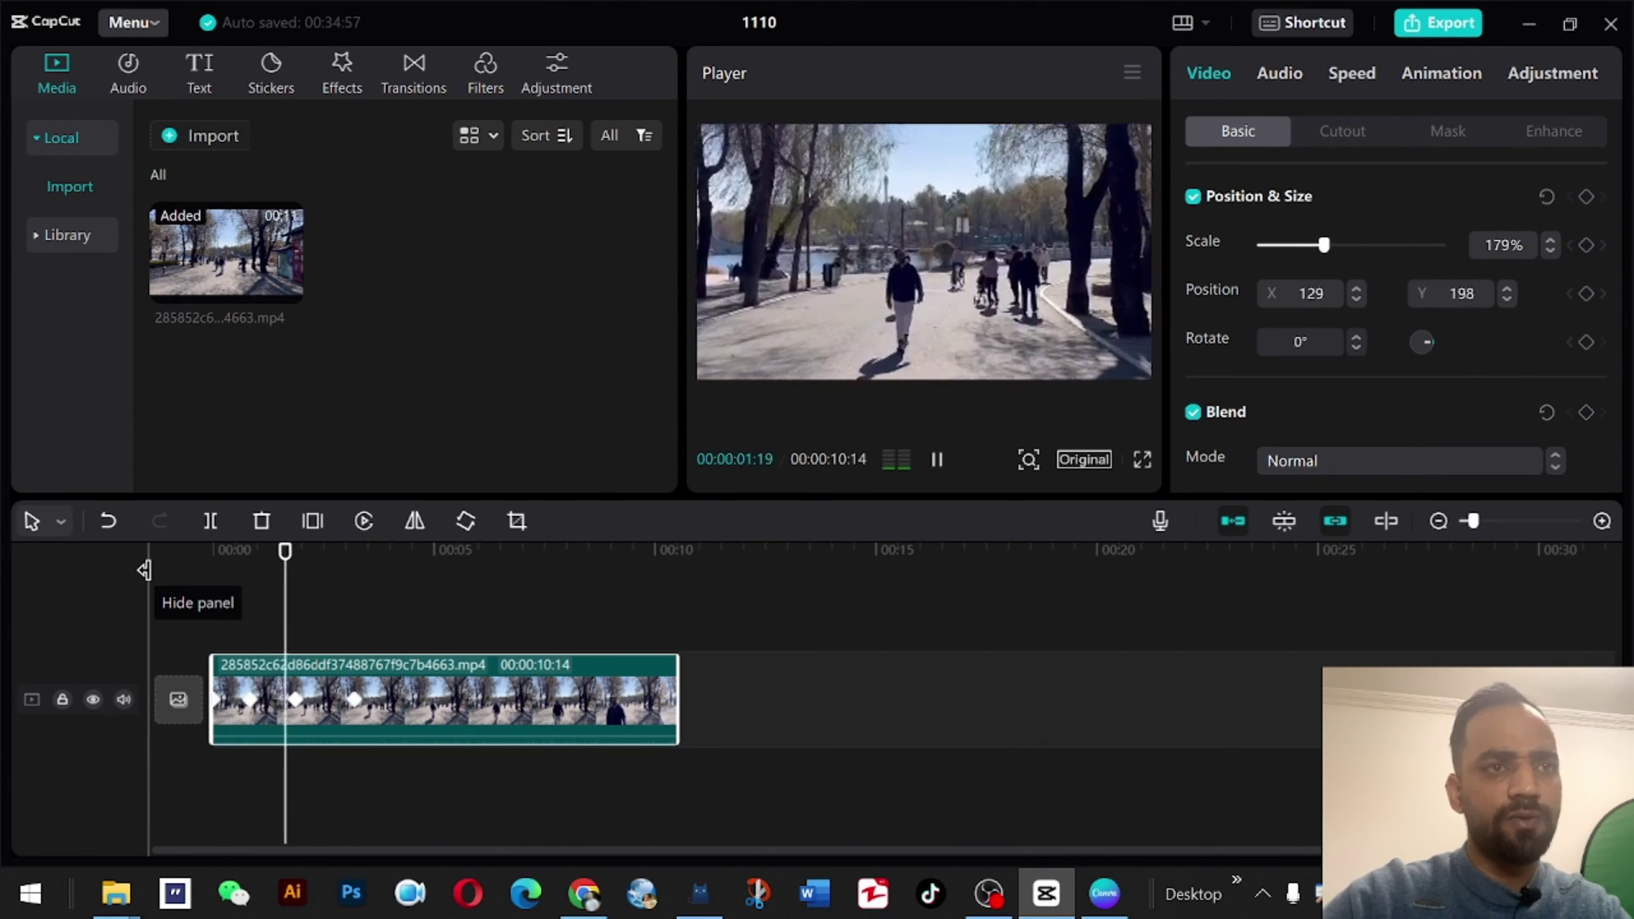
key(space)
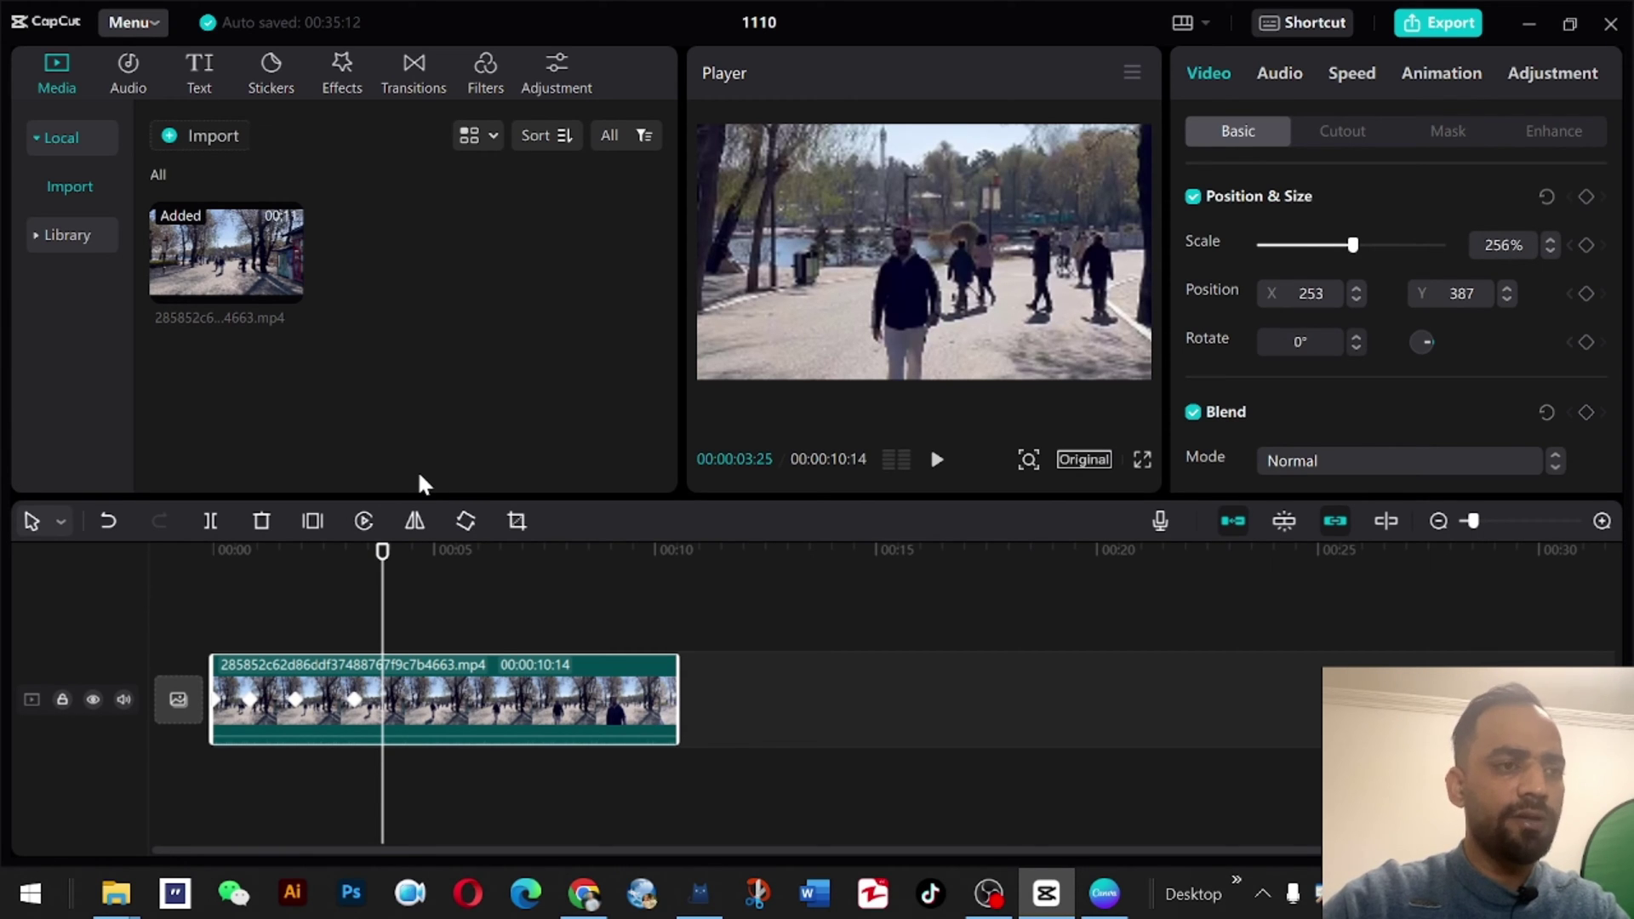
drag(407, 562, 147, 576)
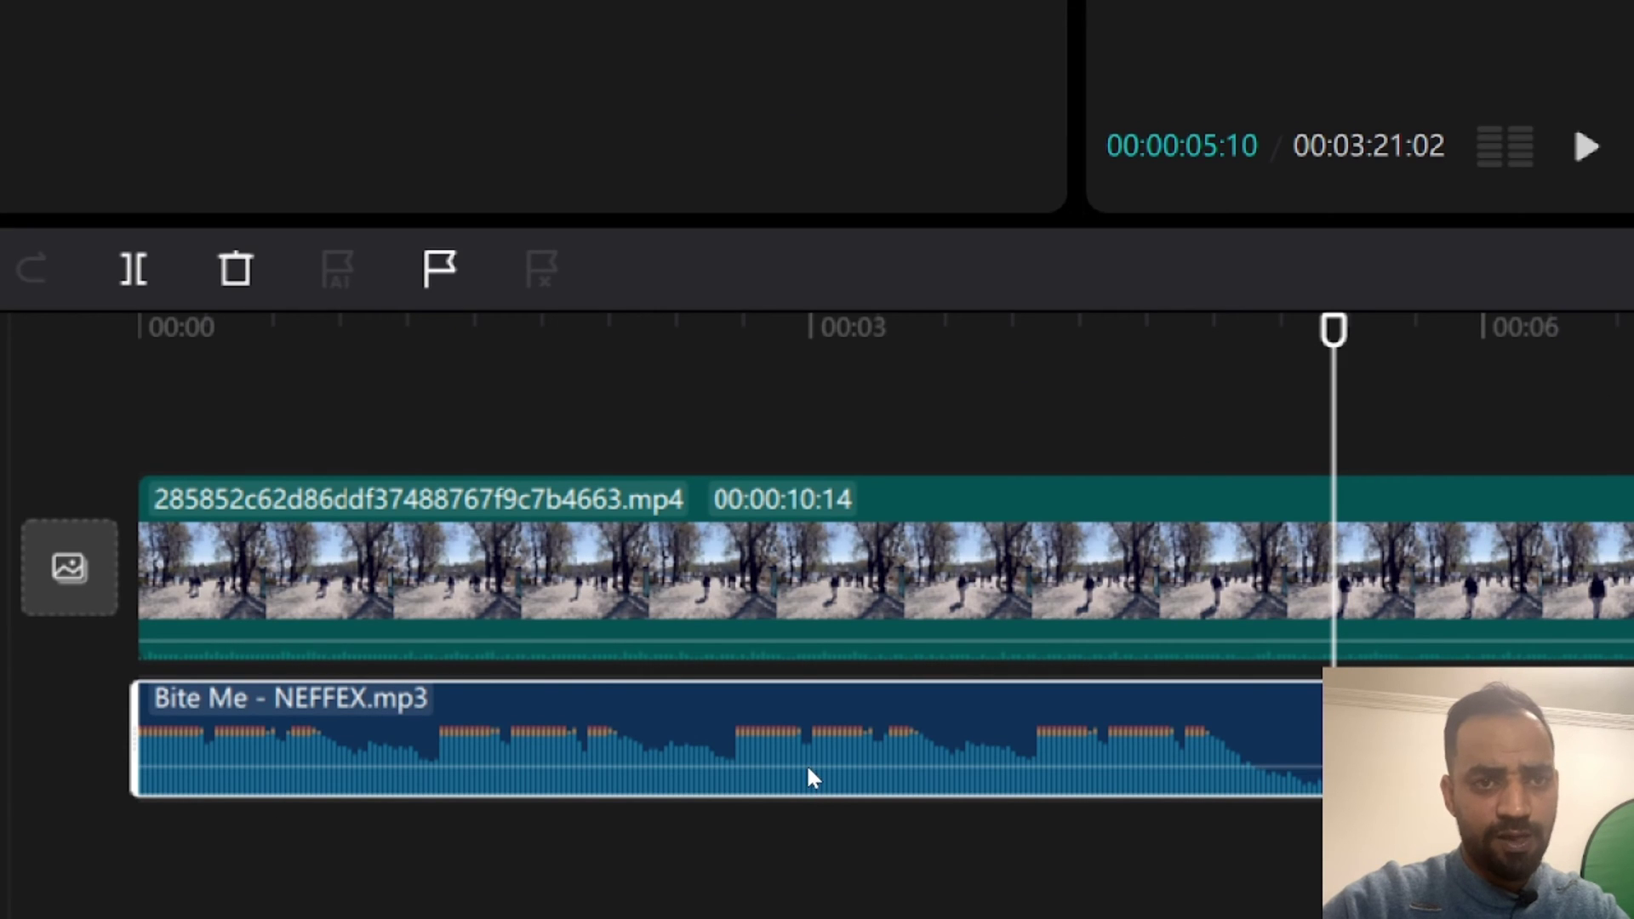
- Split the music track just after five seconds and again slightly later
drag(1347, 343, 1298, 341)
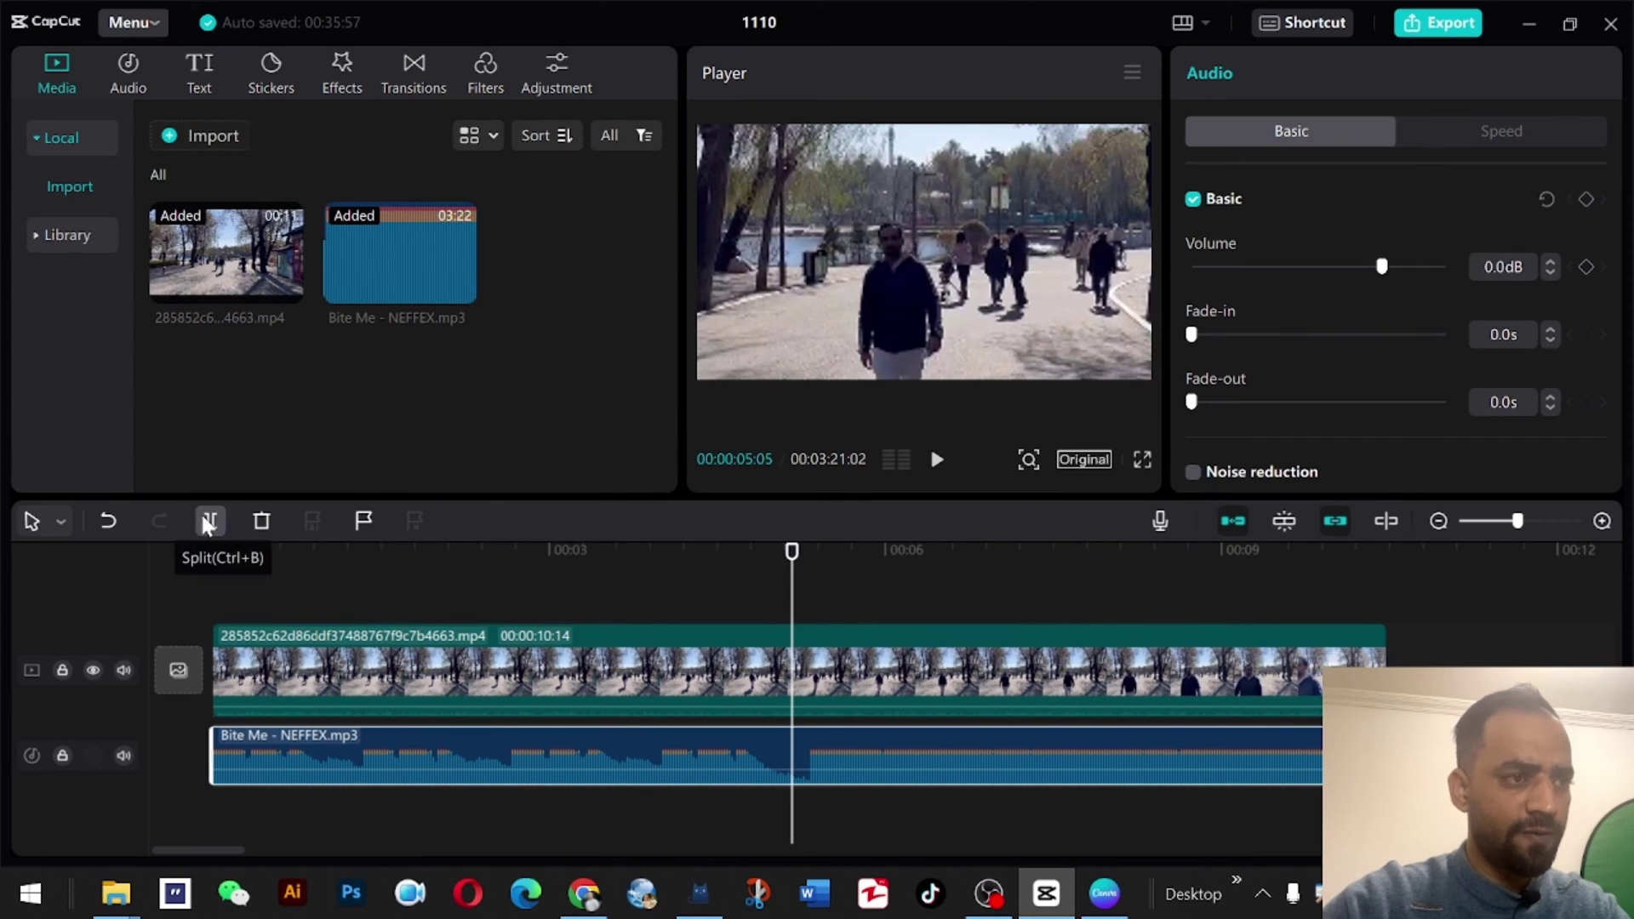
click(133, 234)
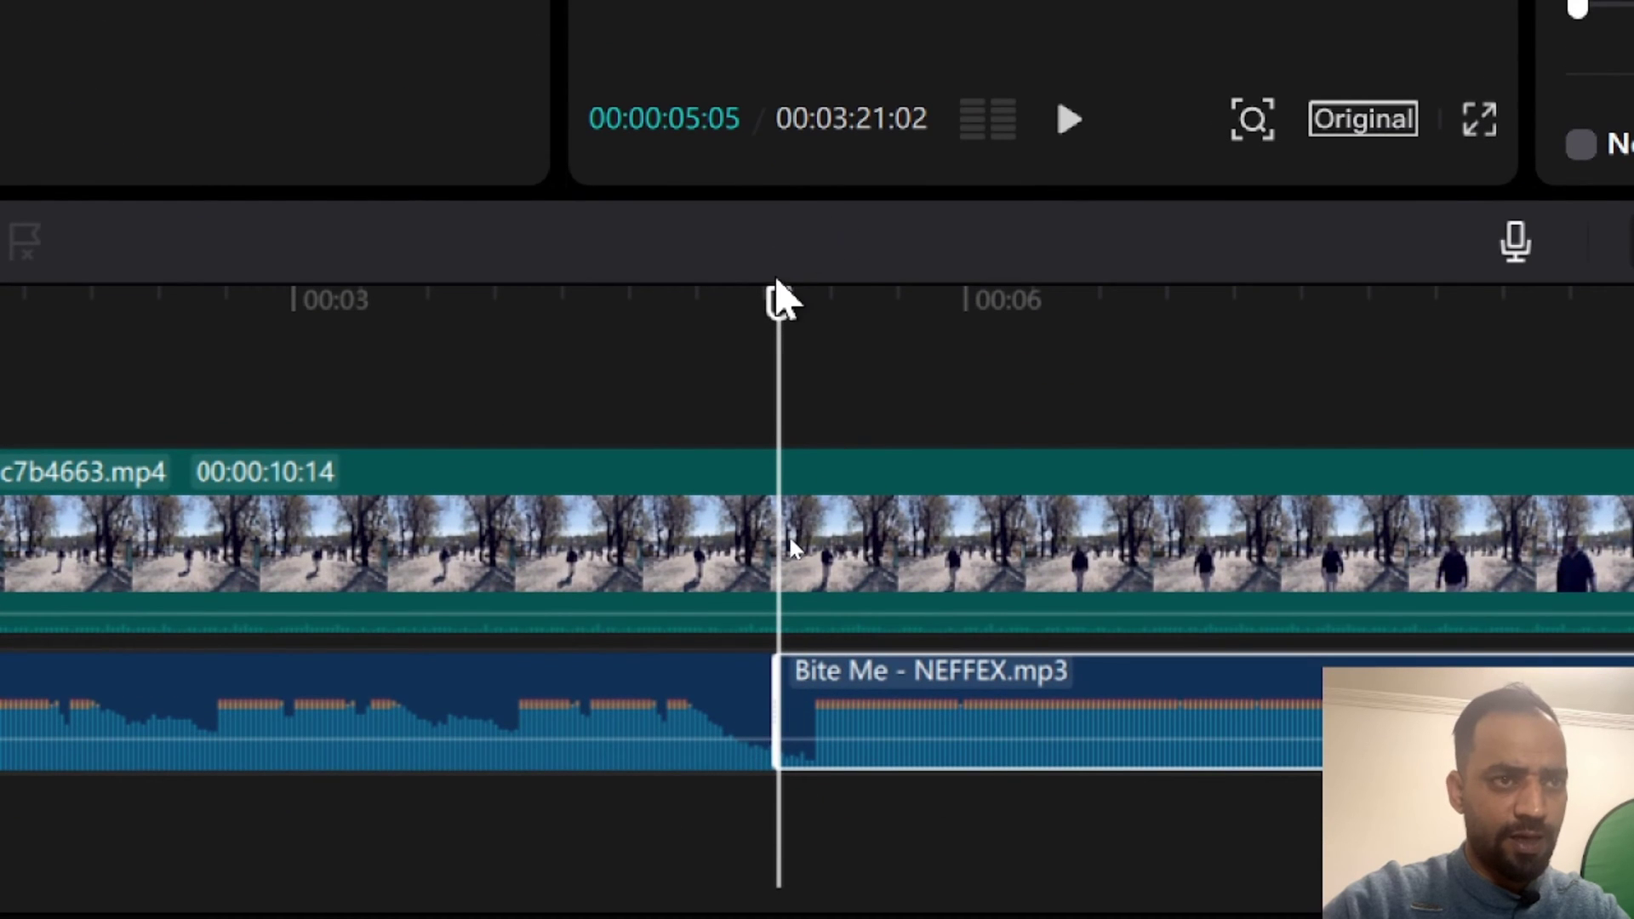
drag(777, 284, 814, 329)
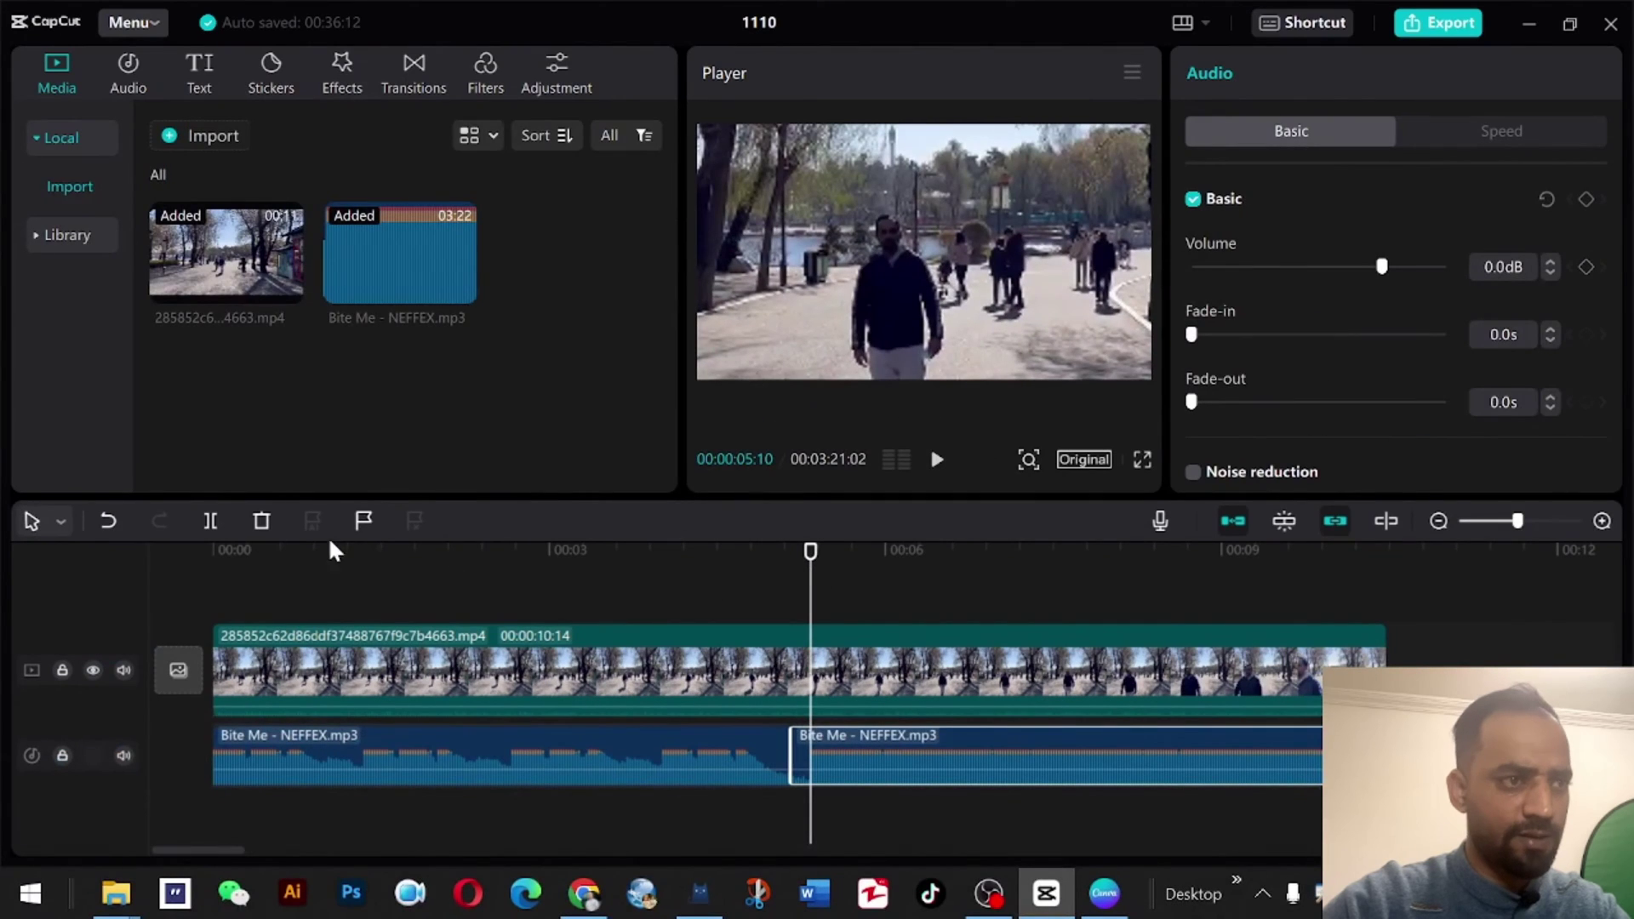
click(212, 522)
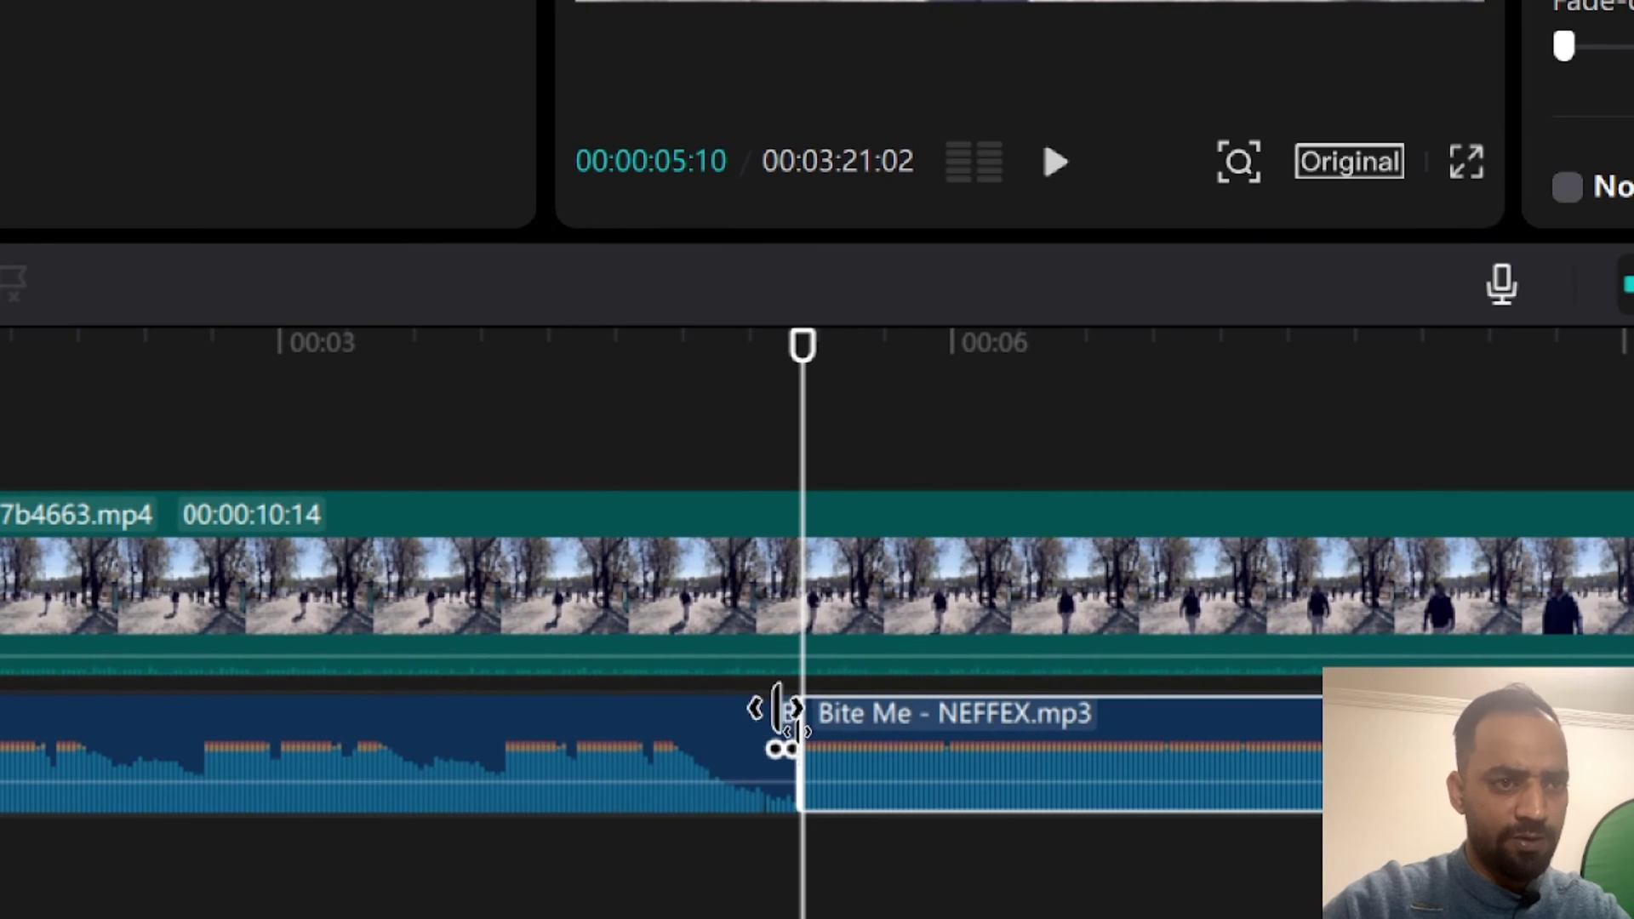
- Delete the short music slice and slide the later music piece left to close the gap
click(779, 711)
key(Delete)
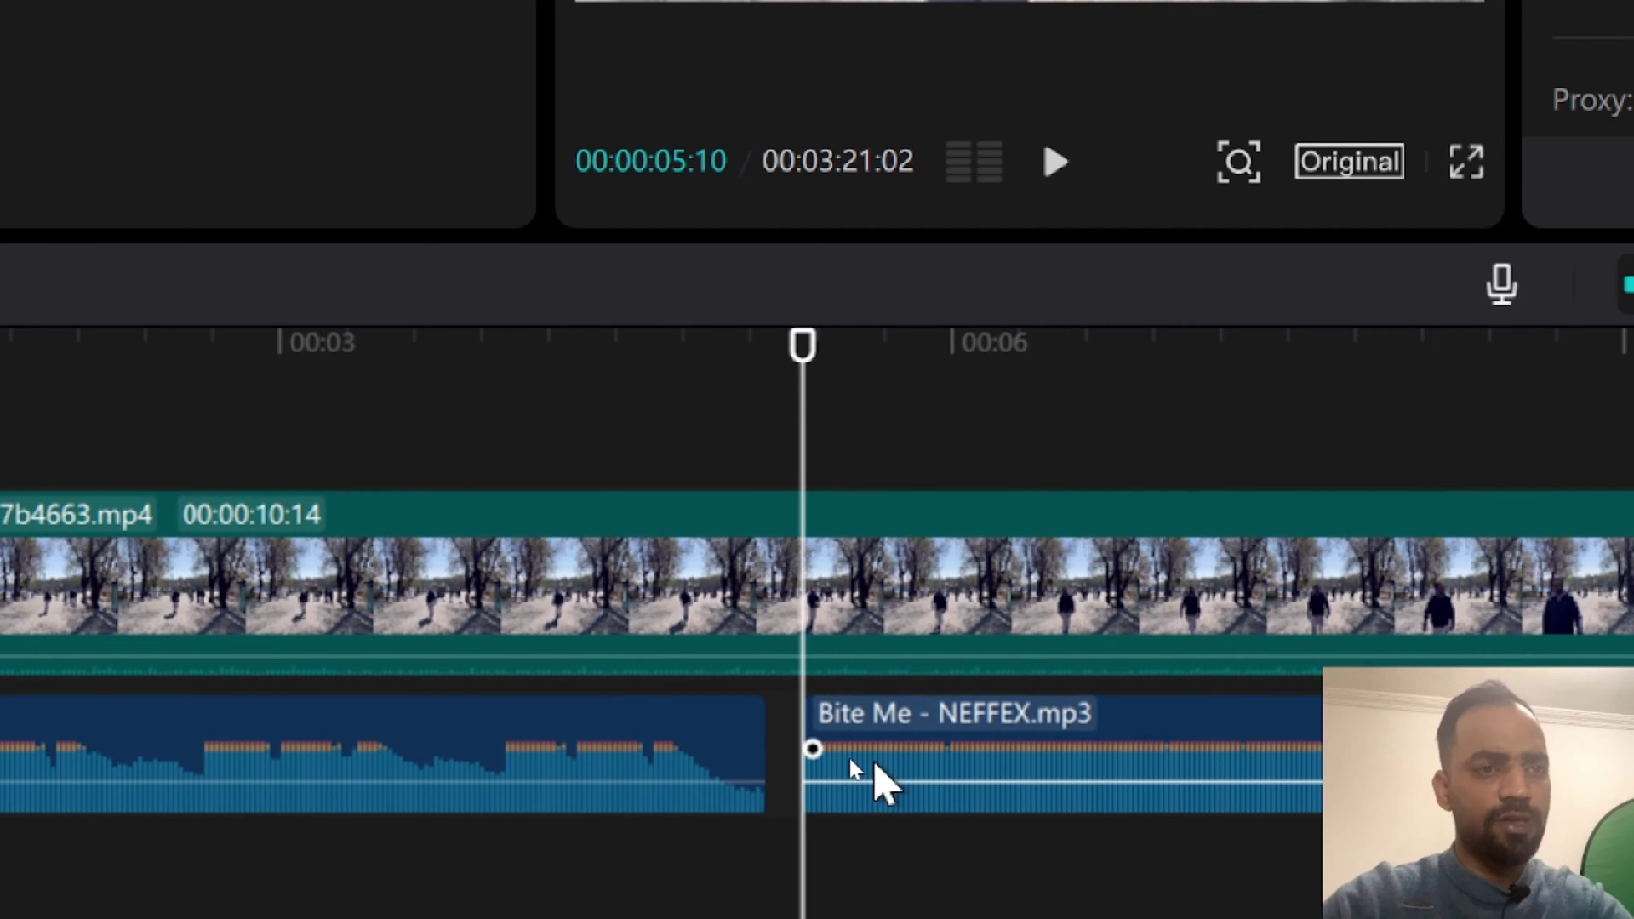
drag(899, 779, 855, 779)
click(636, 562)
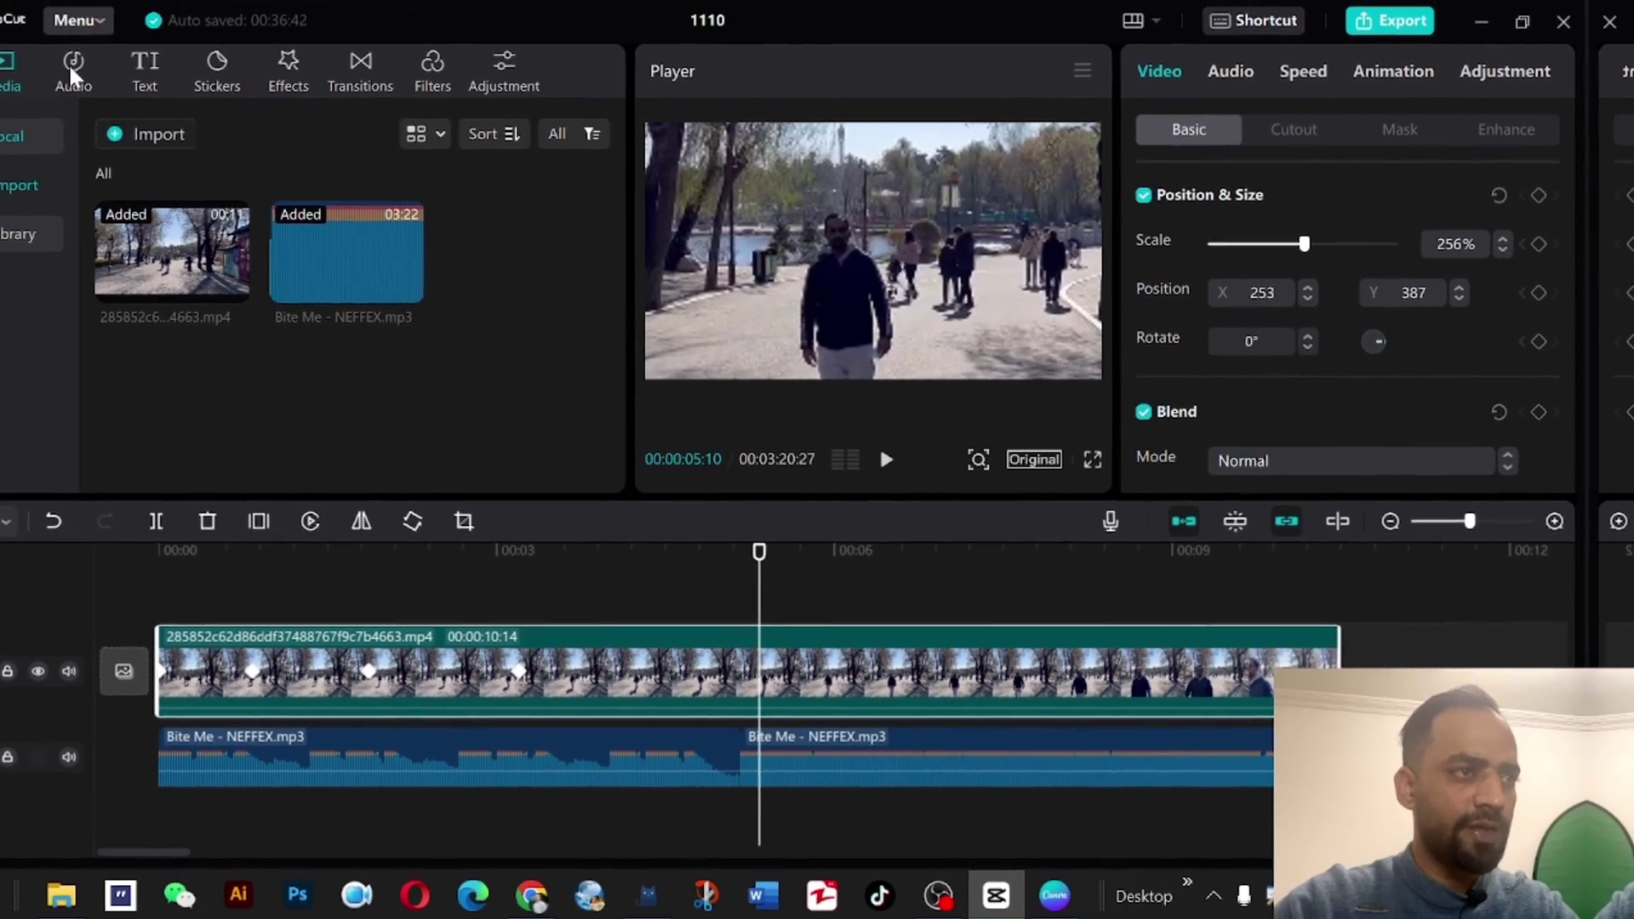
- Browse CapCut's built-in music library, then return to the project's own media
click(73, 76)
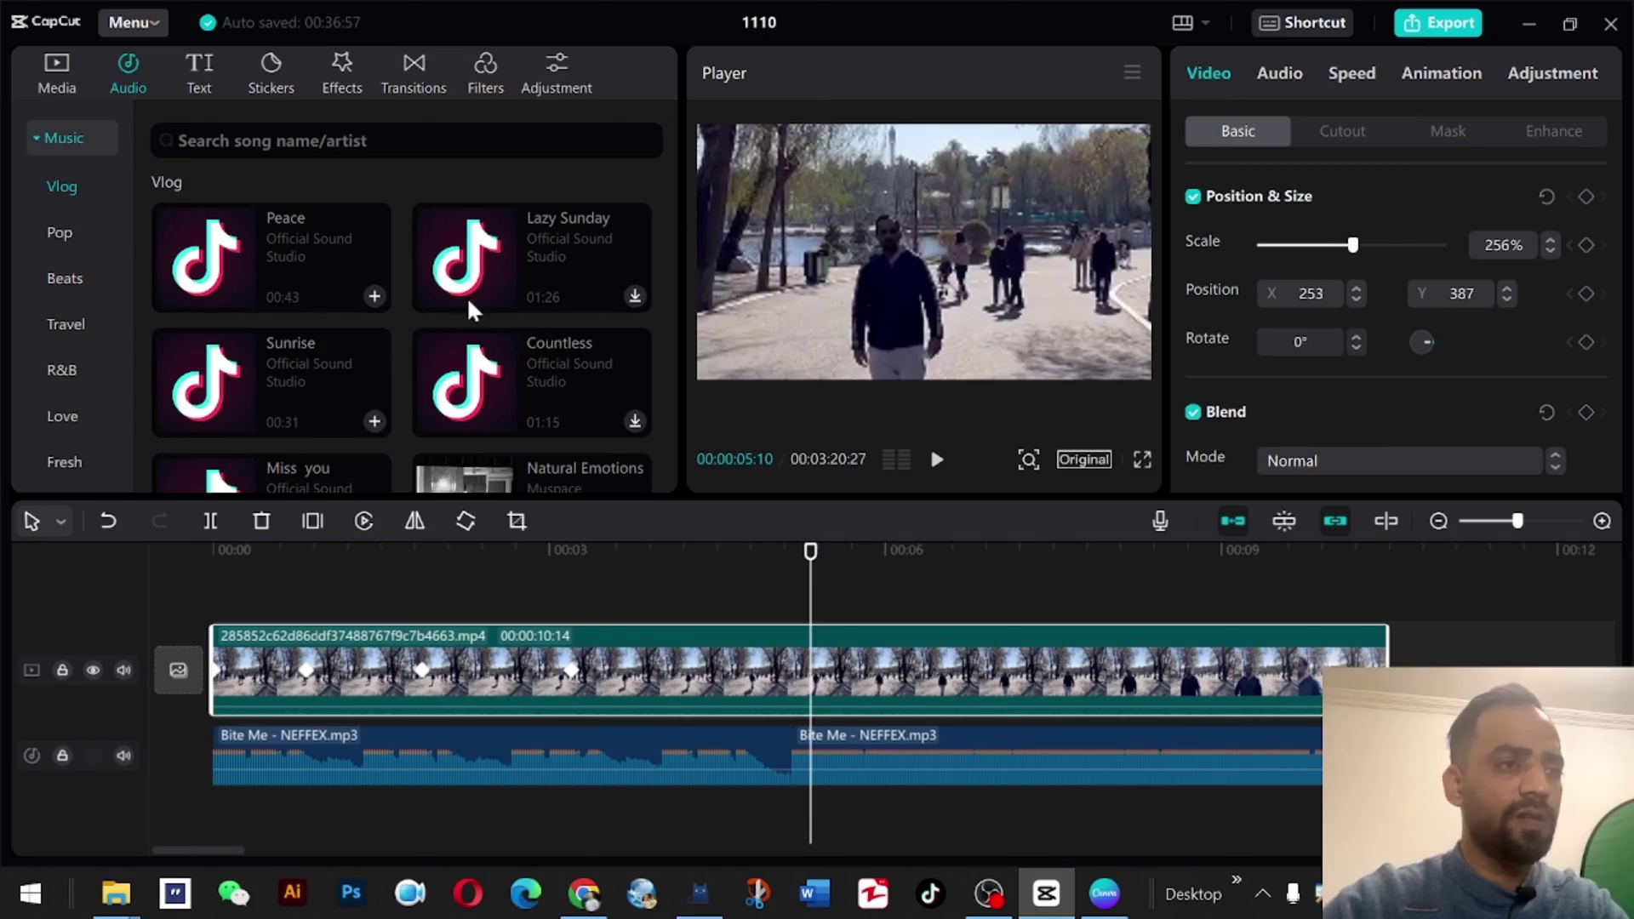
scroll(502, 304, down, 3)
click(56, 73)
- Import Blast From The Past - Jeremy Black.mp3 from Desktop > CAPCUT TOOLS > Favourite, then browse DaFont's fonts
click(204, 139)
scroll(161, 276, up, 2)
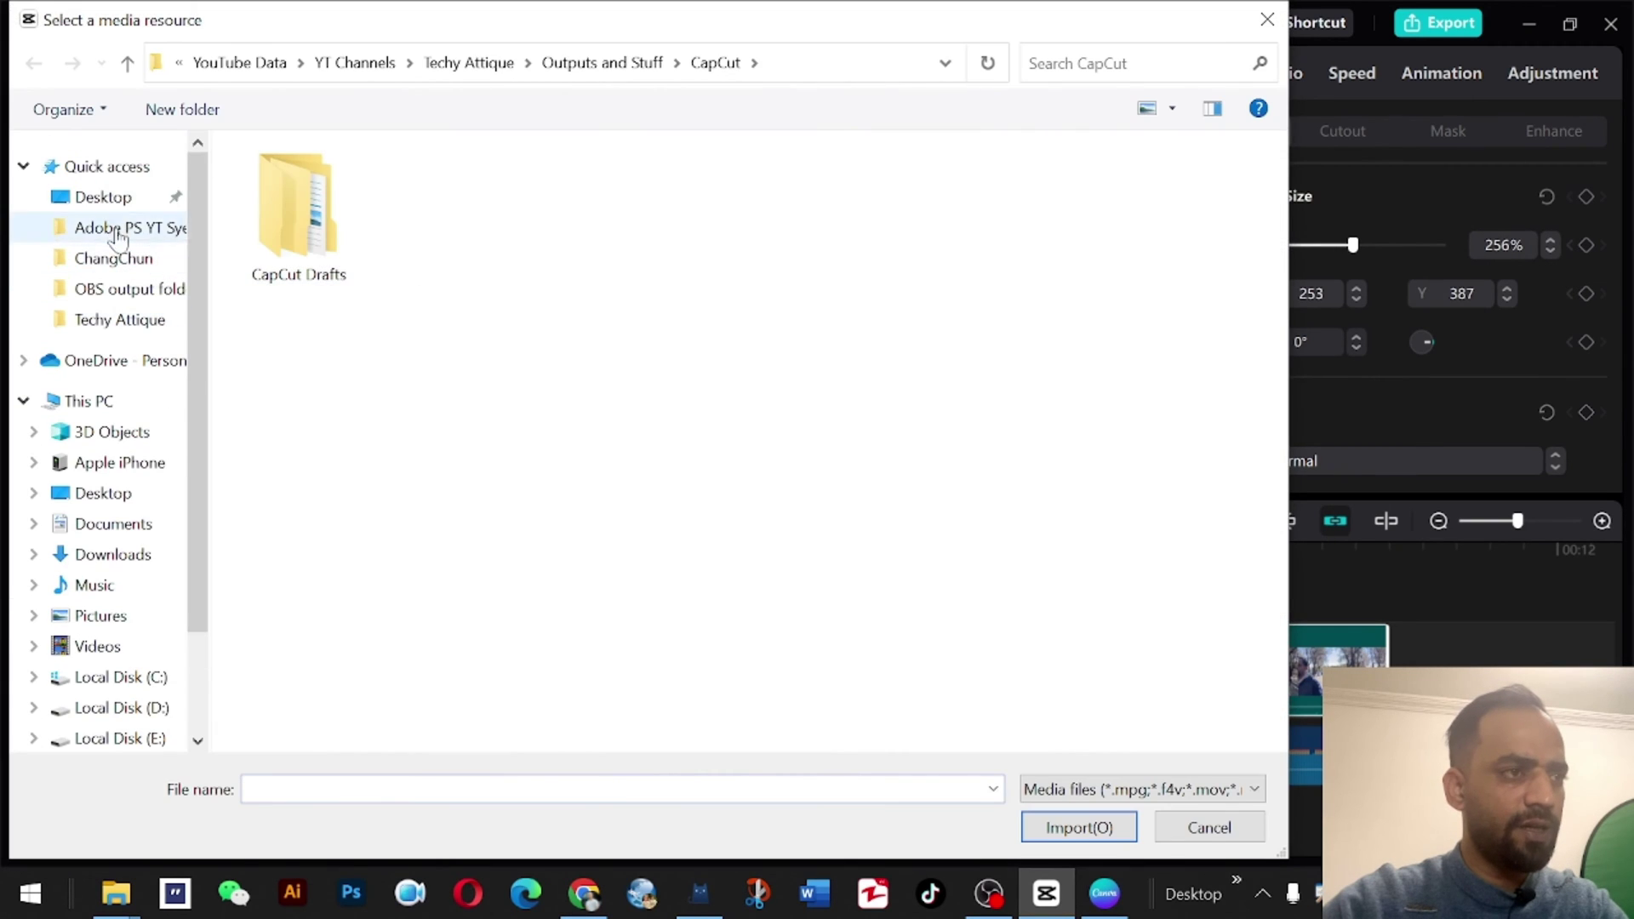
click(107, 197)
double_click(299, 217)
click(328, 241)
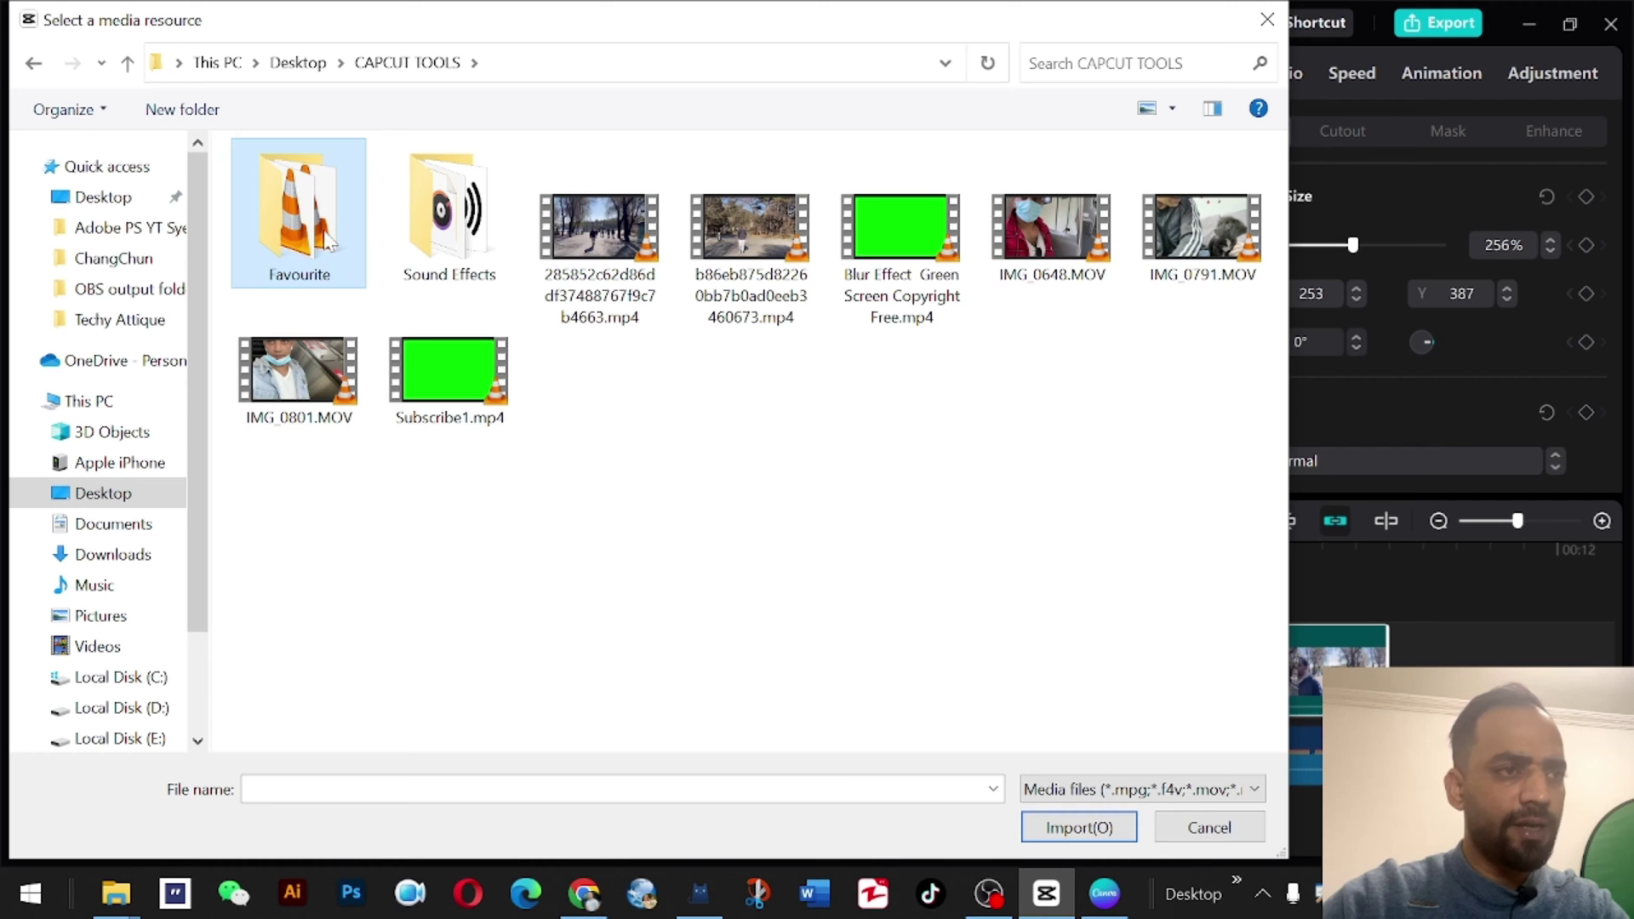
key(Return)
double_click(340, 296)
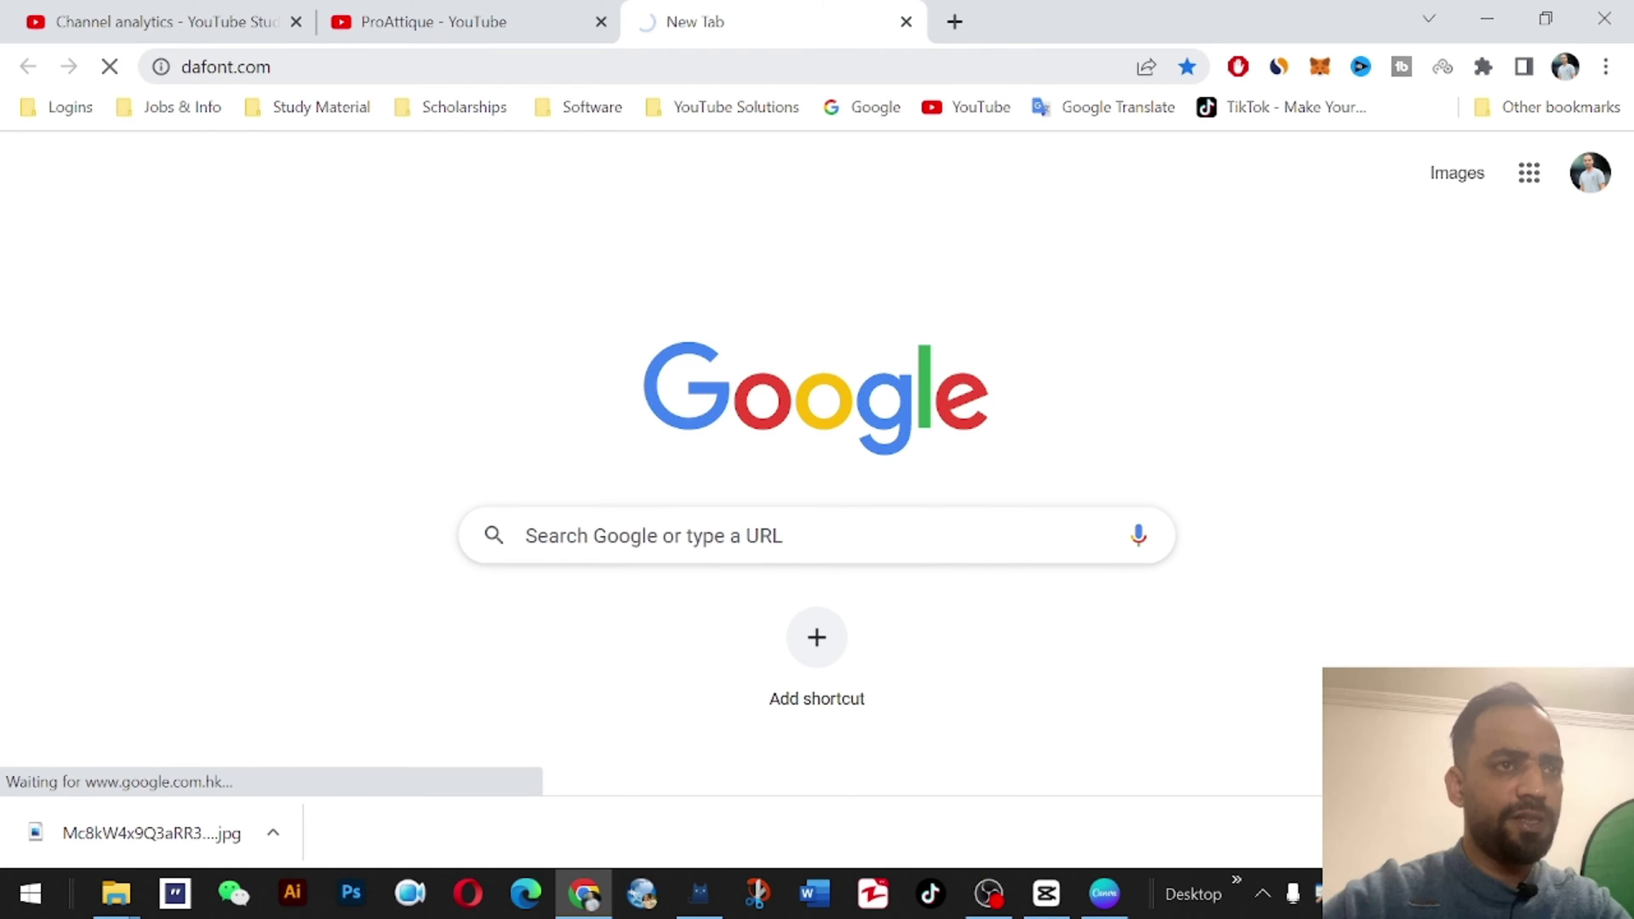
scroll(1524, 383, down, 10)
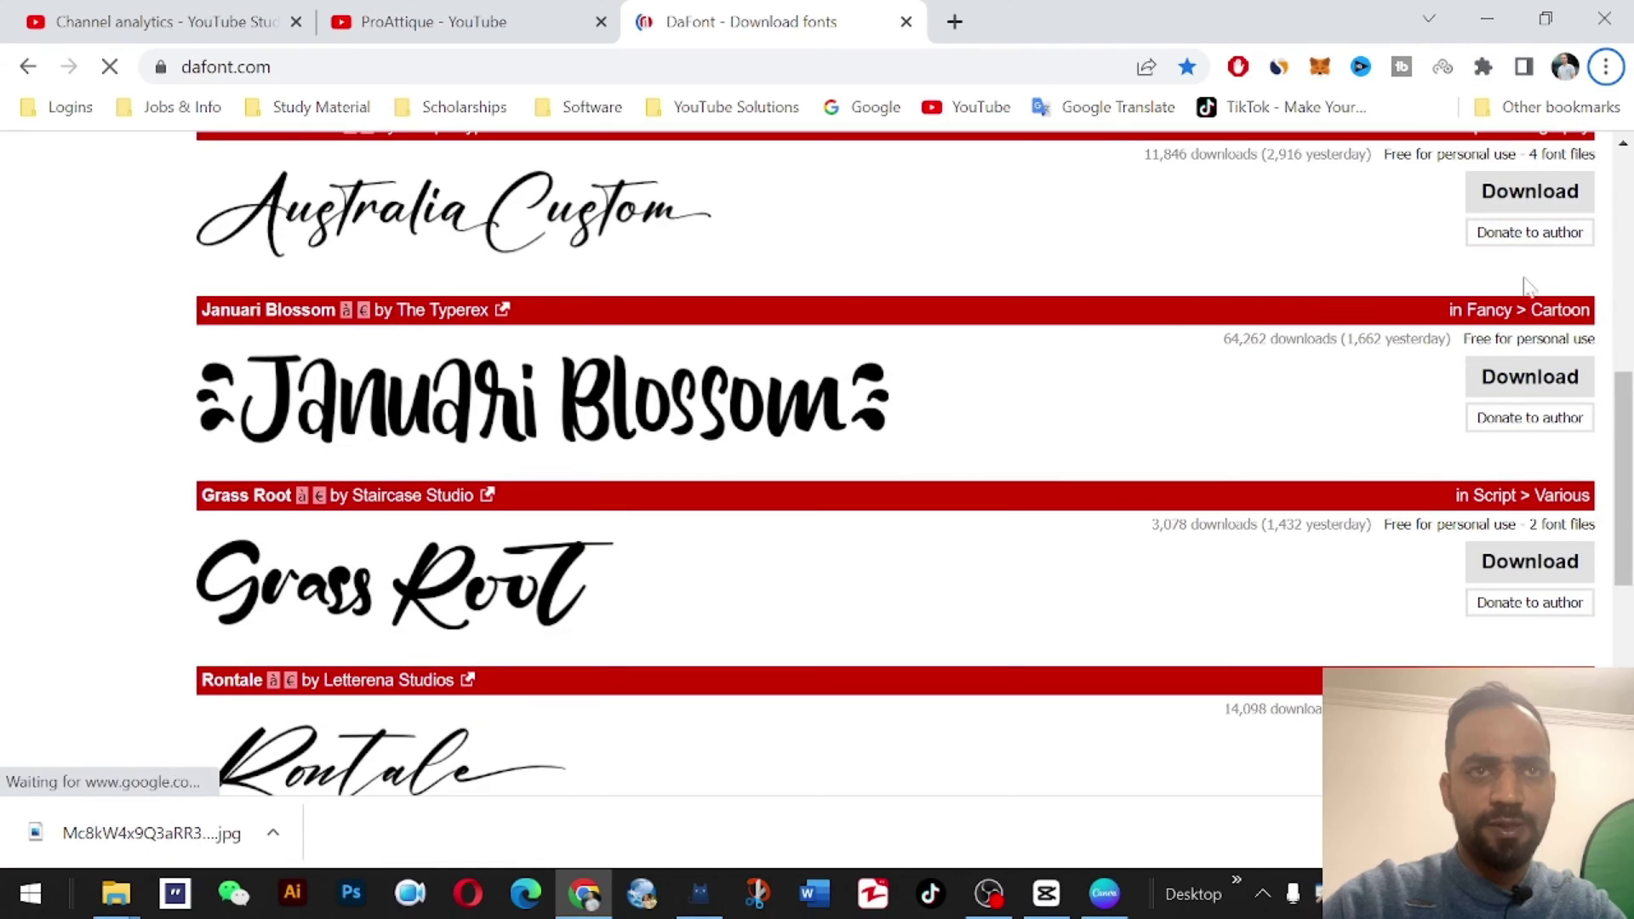
- Add a Default text clip to the timeline and set its font to Anton-Regular
click(1488, 18)
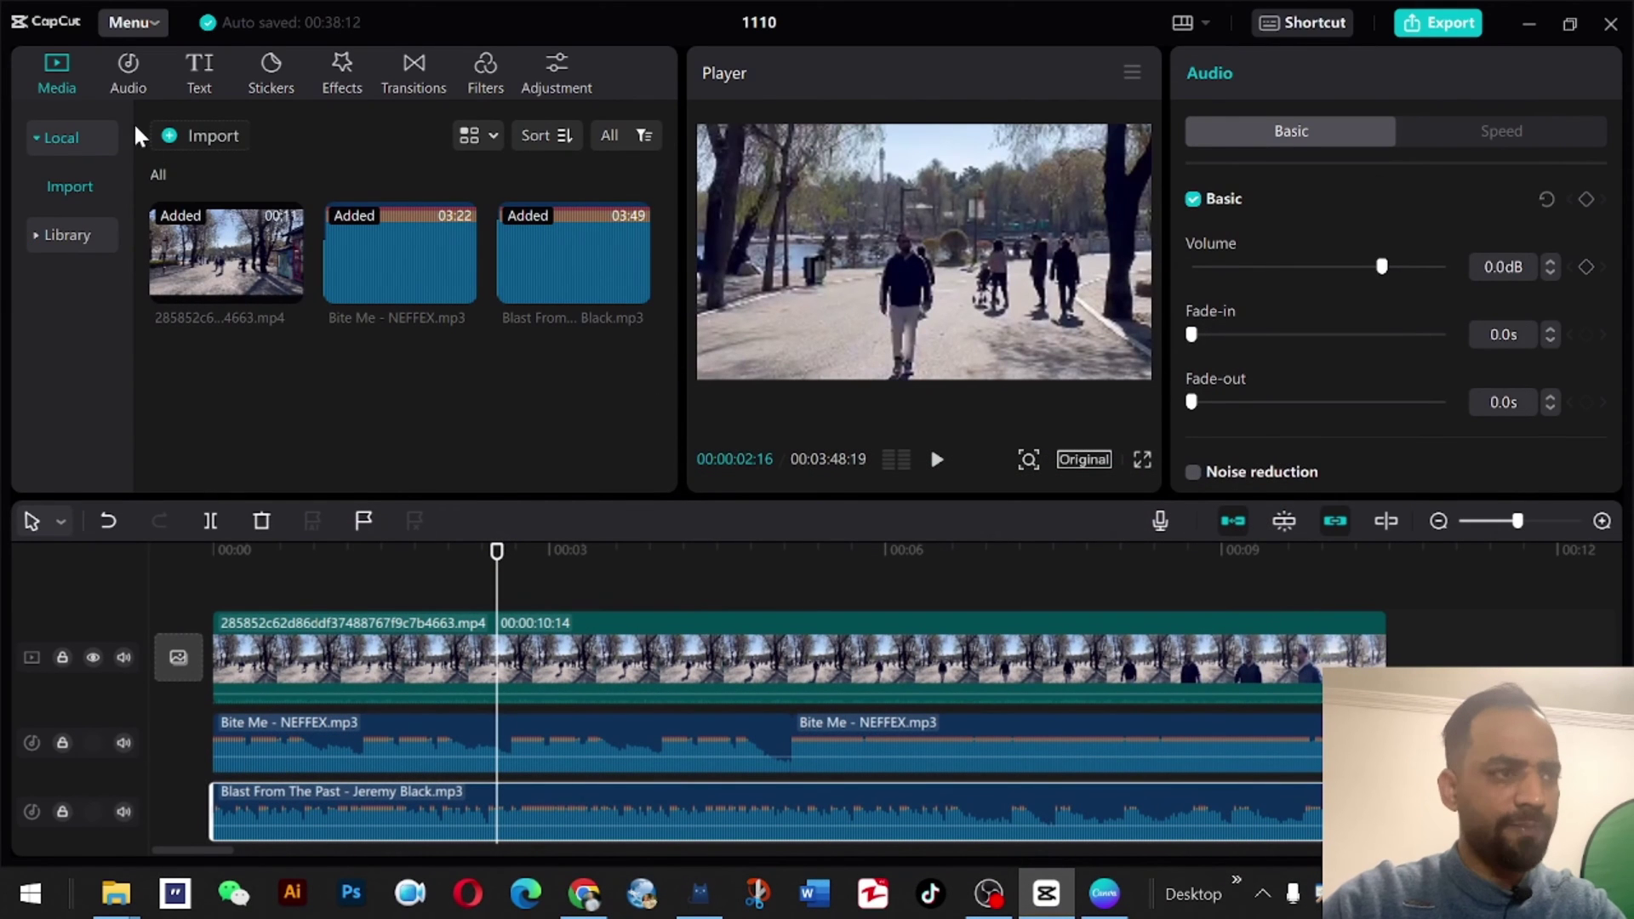
click(199, 72)
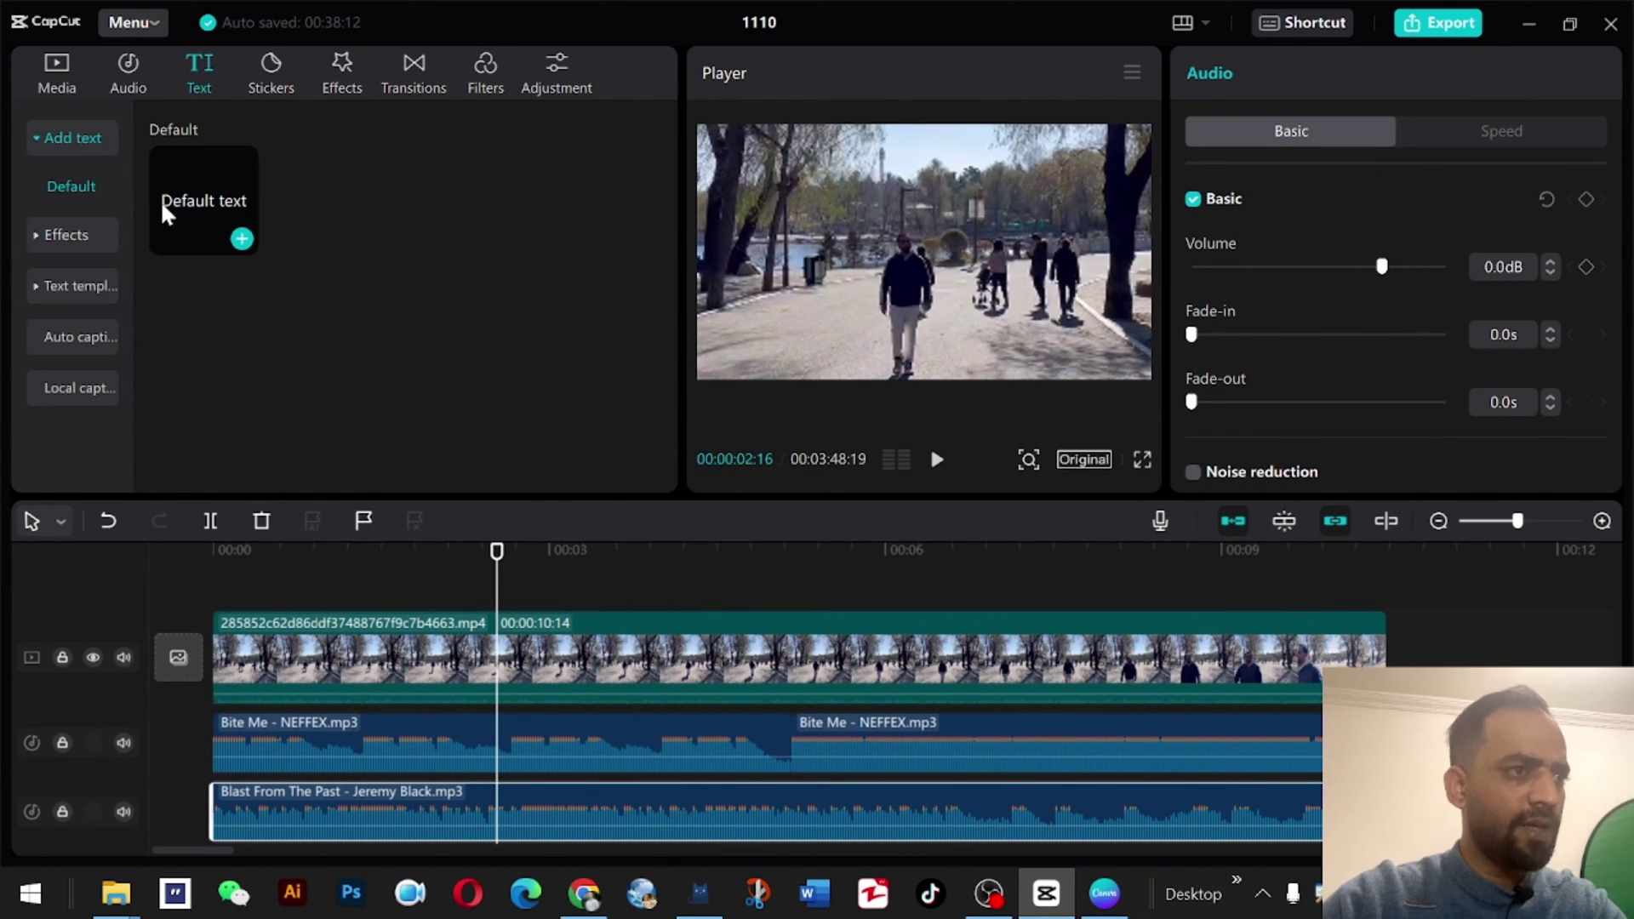
click(226, 230)
click(241, 236)
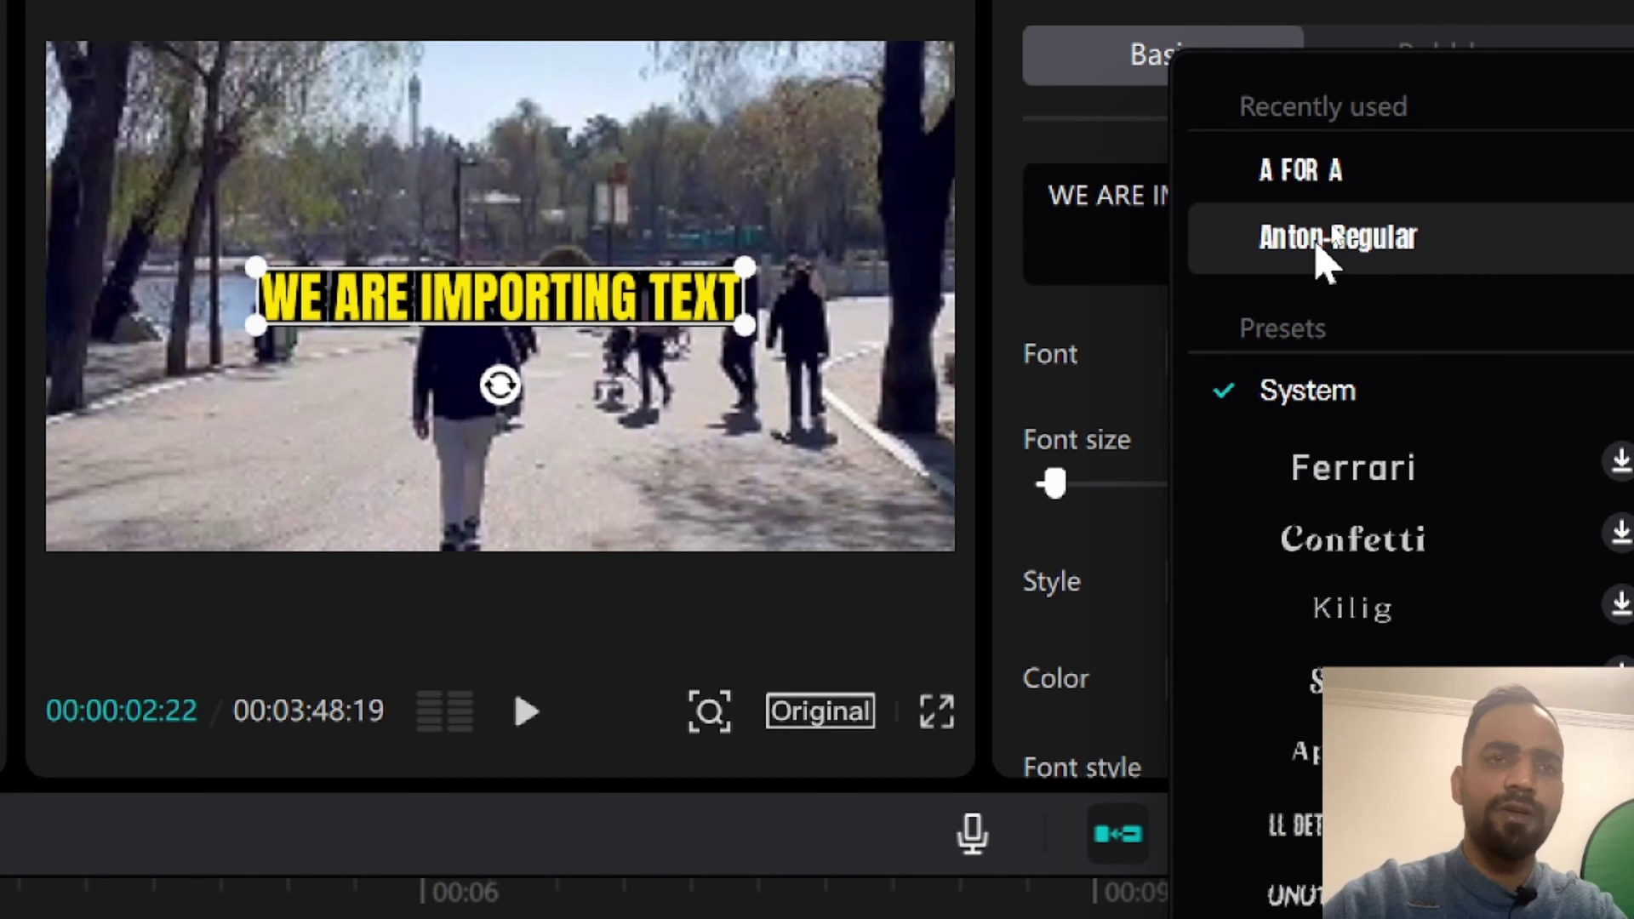
click(1325, 247)
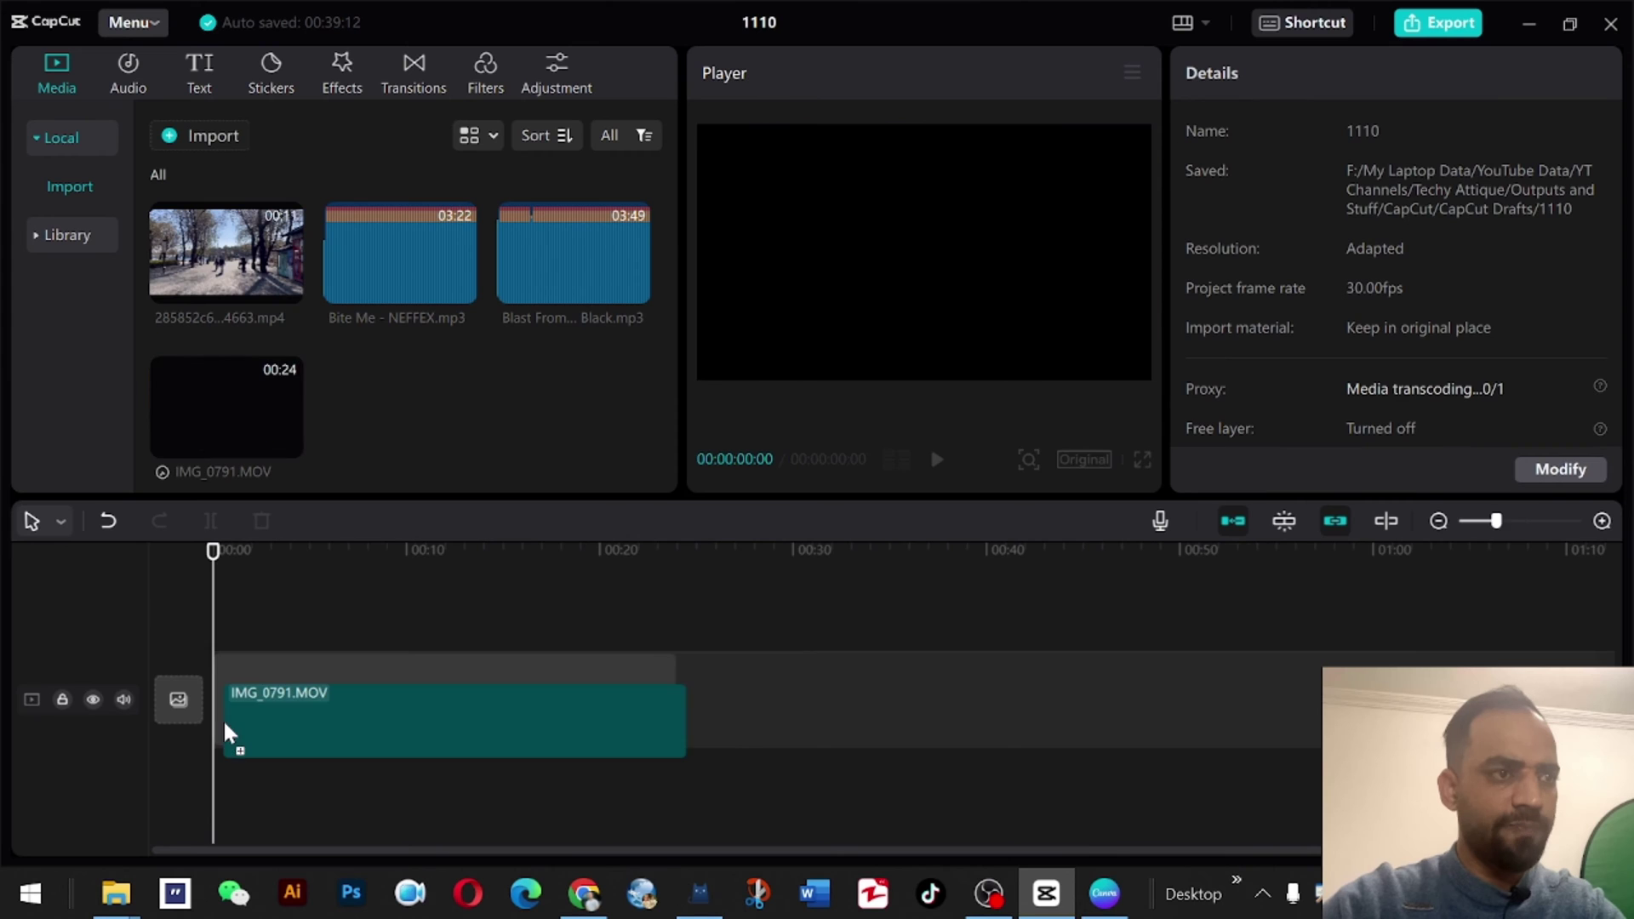
- Record a test voice-over over IMG_0791.MOV, then delete the Record1 clip
click(485, 672)
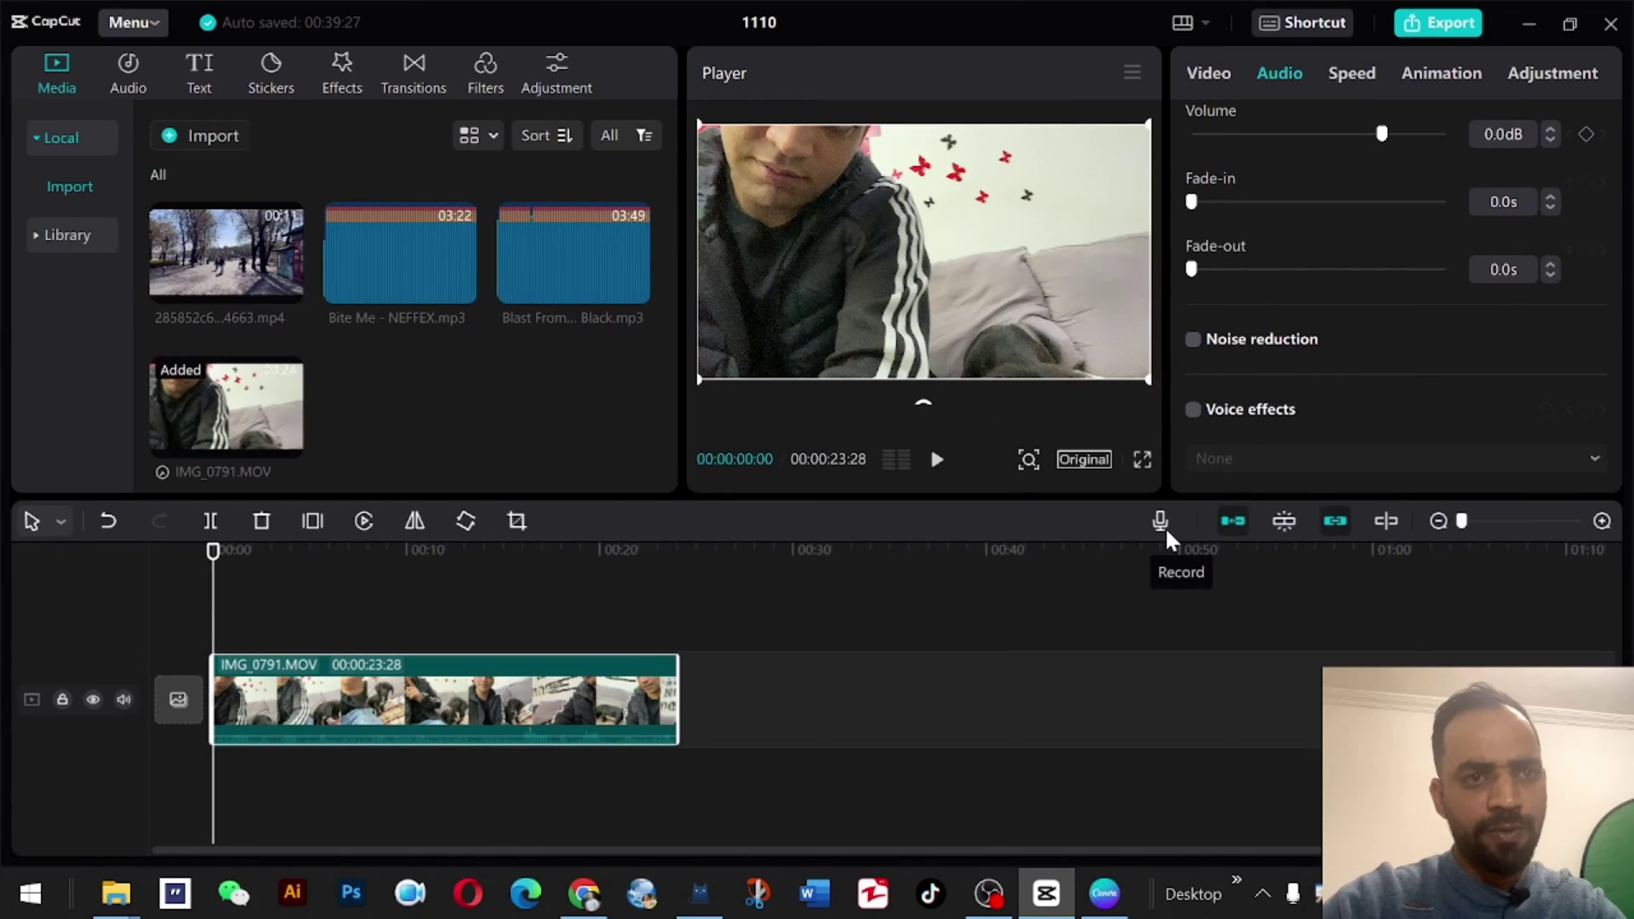
click(1160, 522)
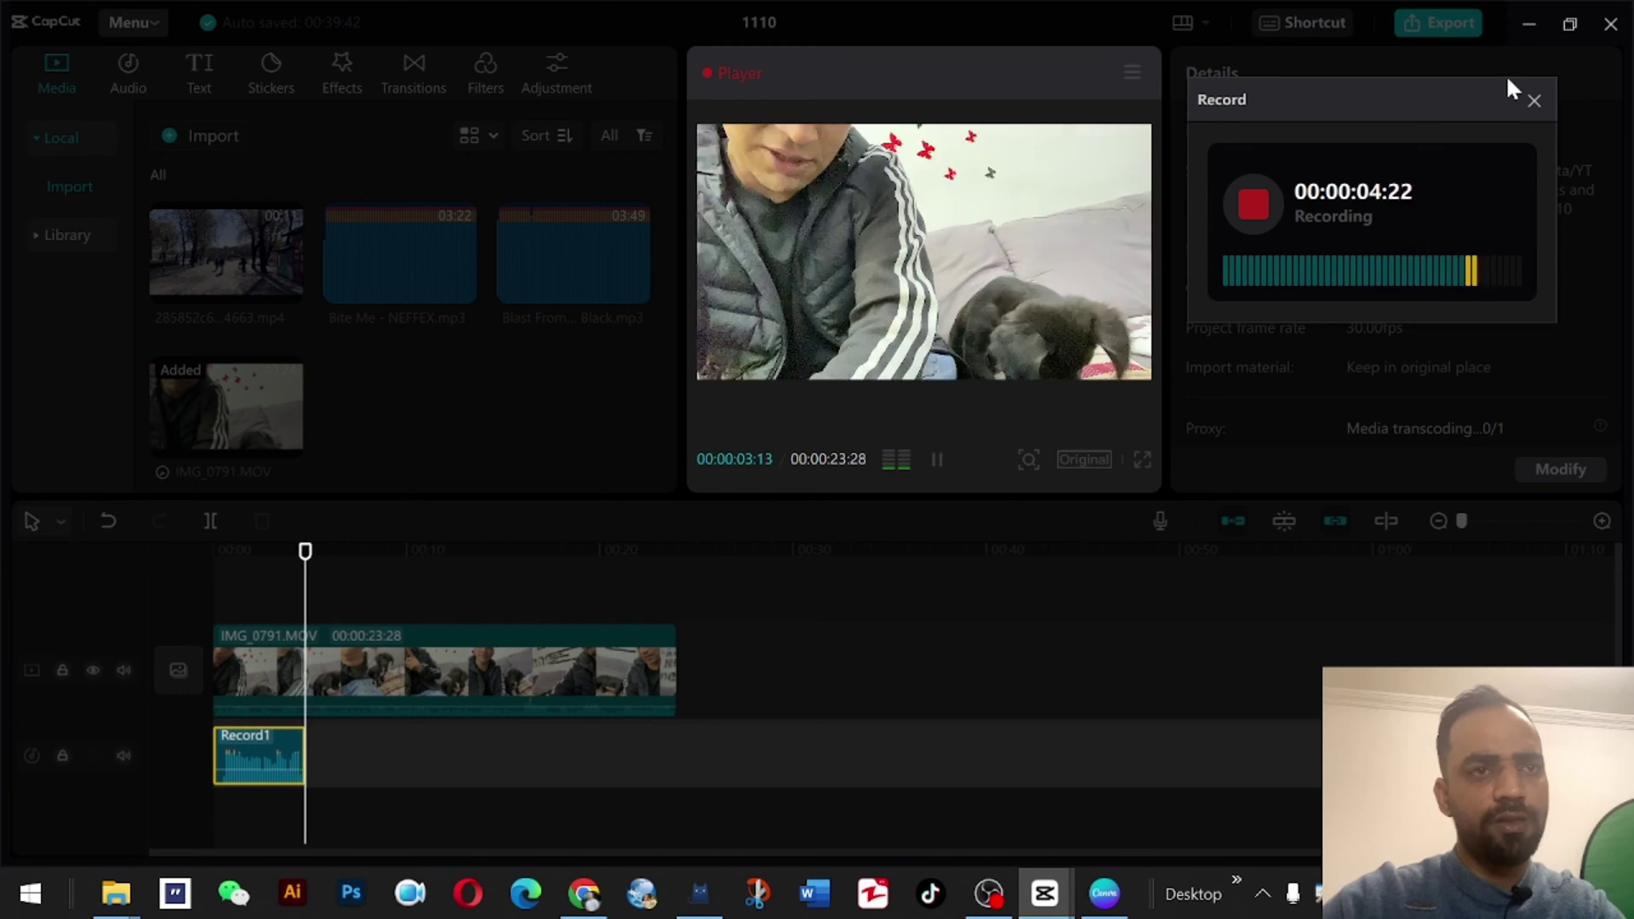
click(1533, 100)
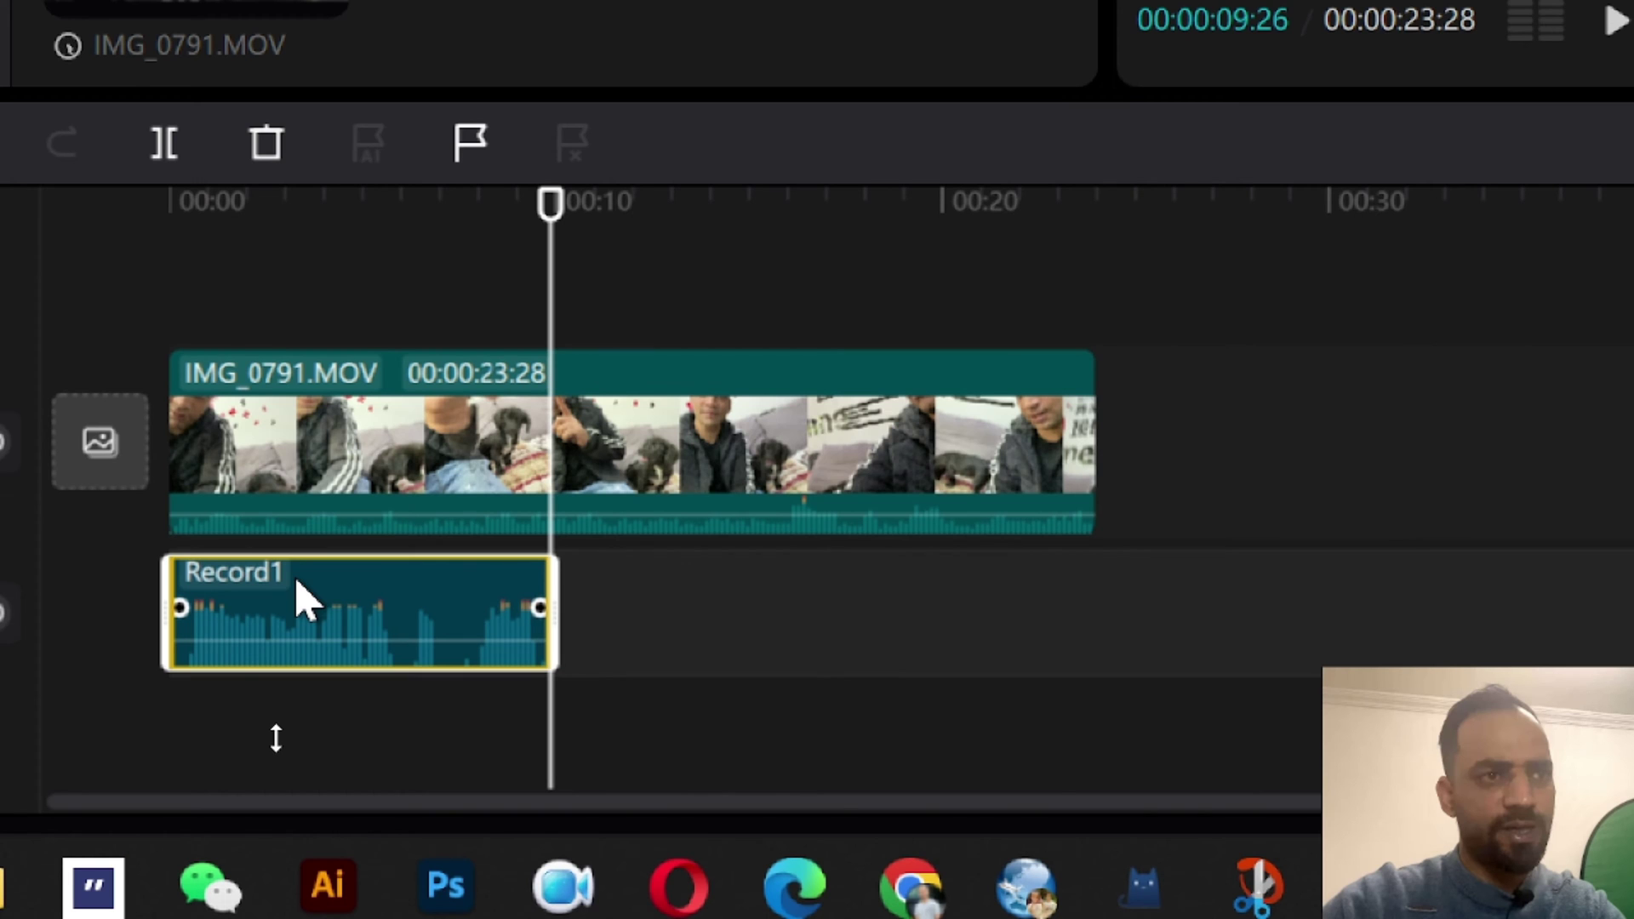
key(Delete)
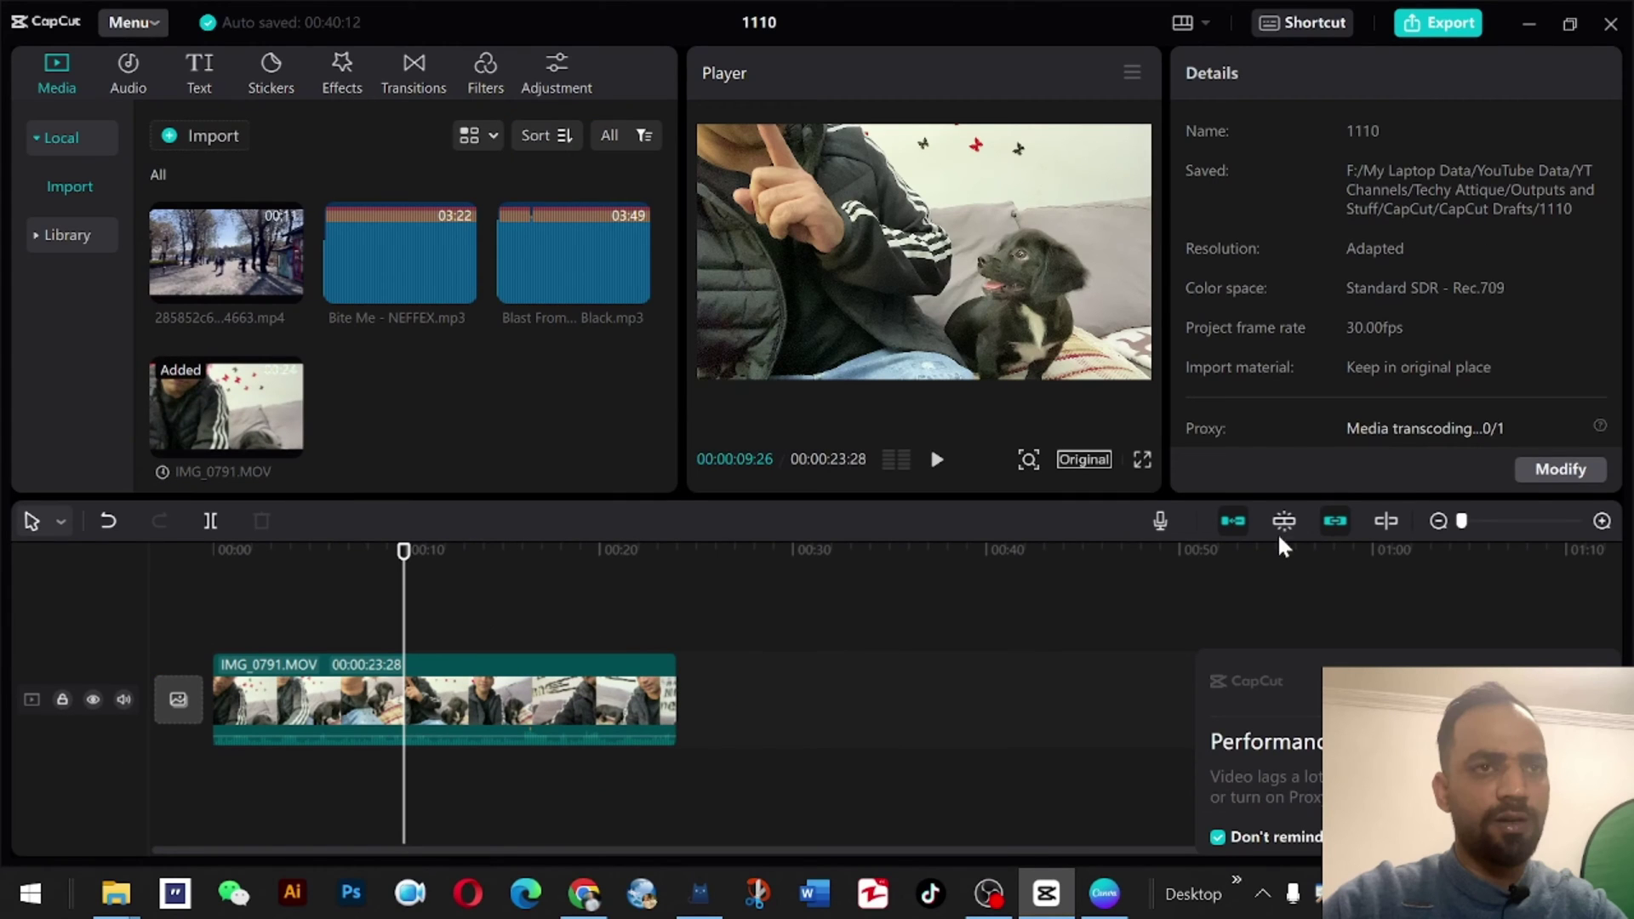
- Create English auto captions from IMG_0791.MOV's speech and select a caption to view its styling
click(533, 693)
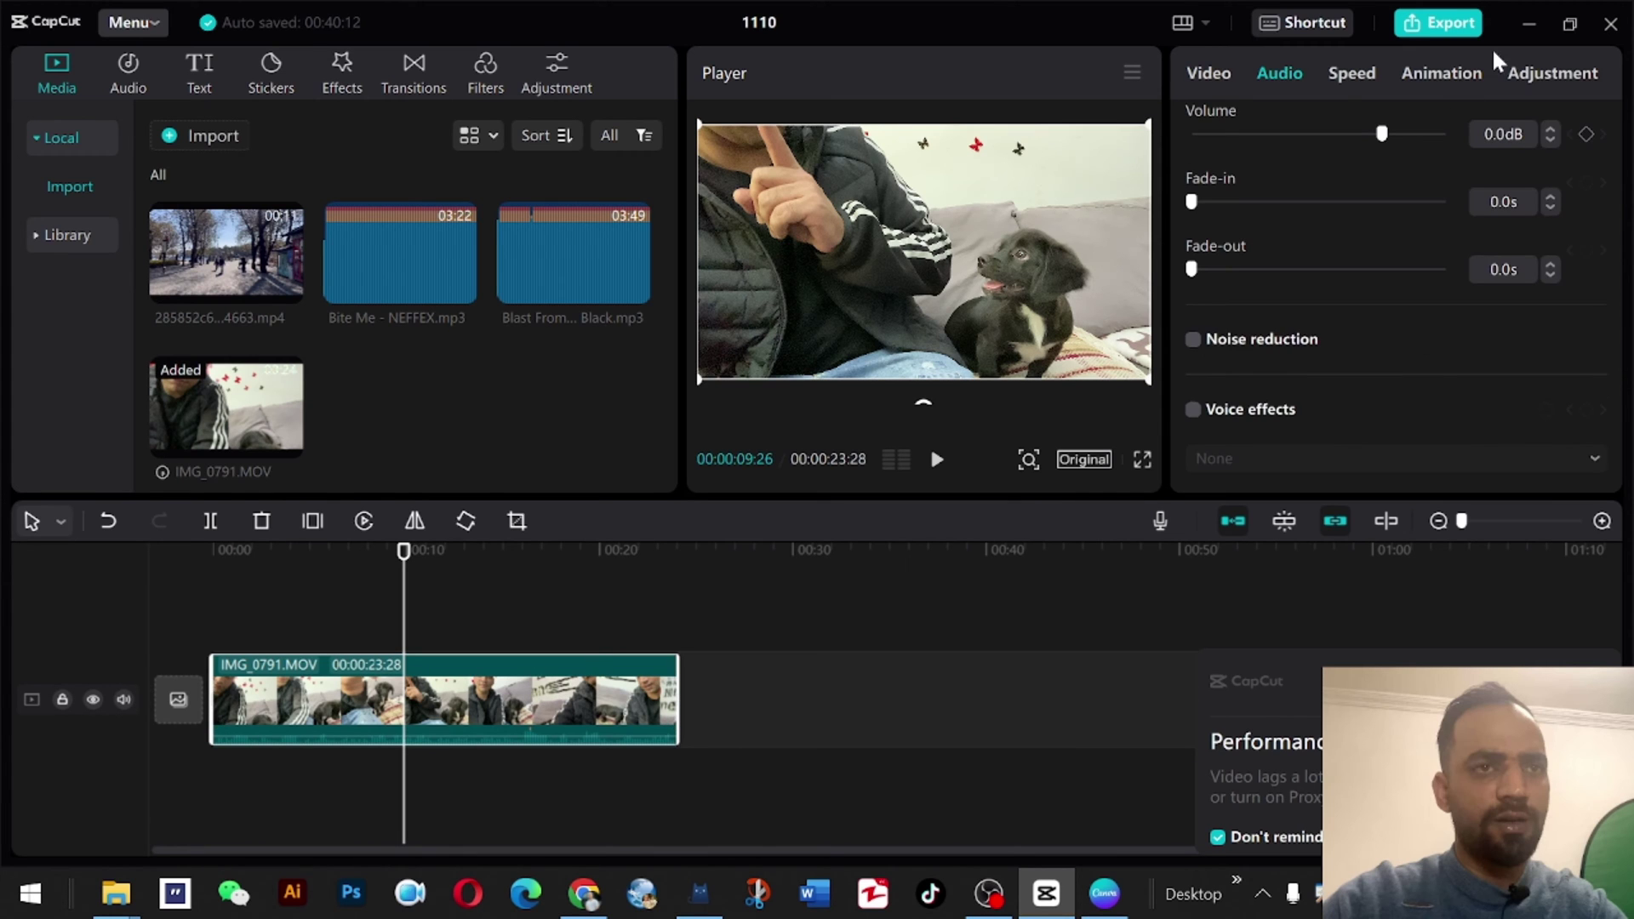
click(1552, 73)
click(195, 80)
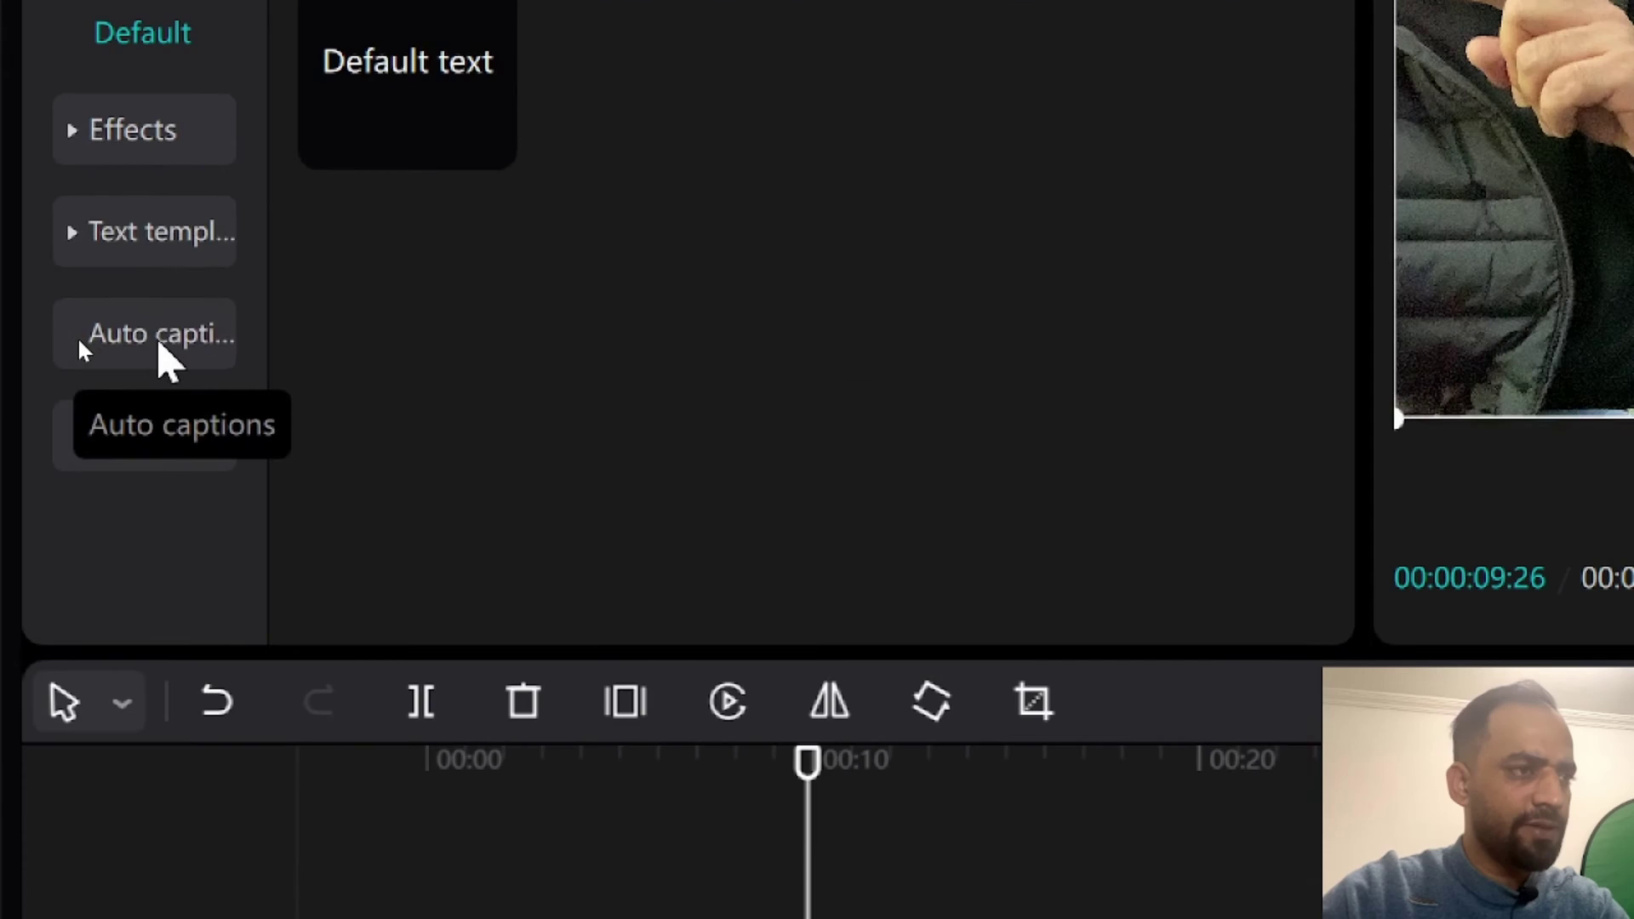
click(78, 336)
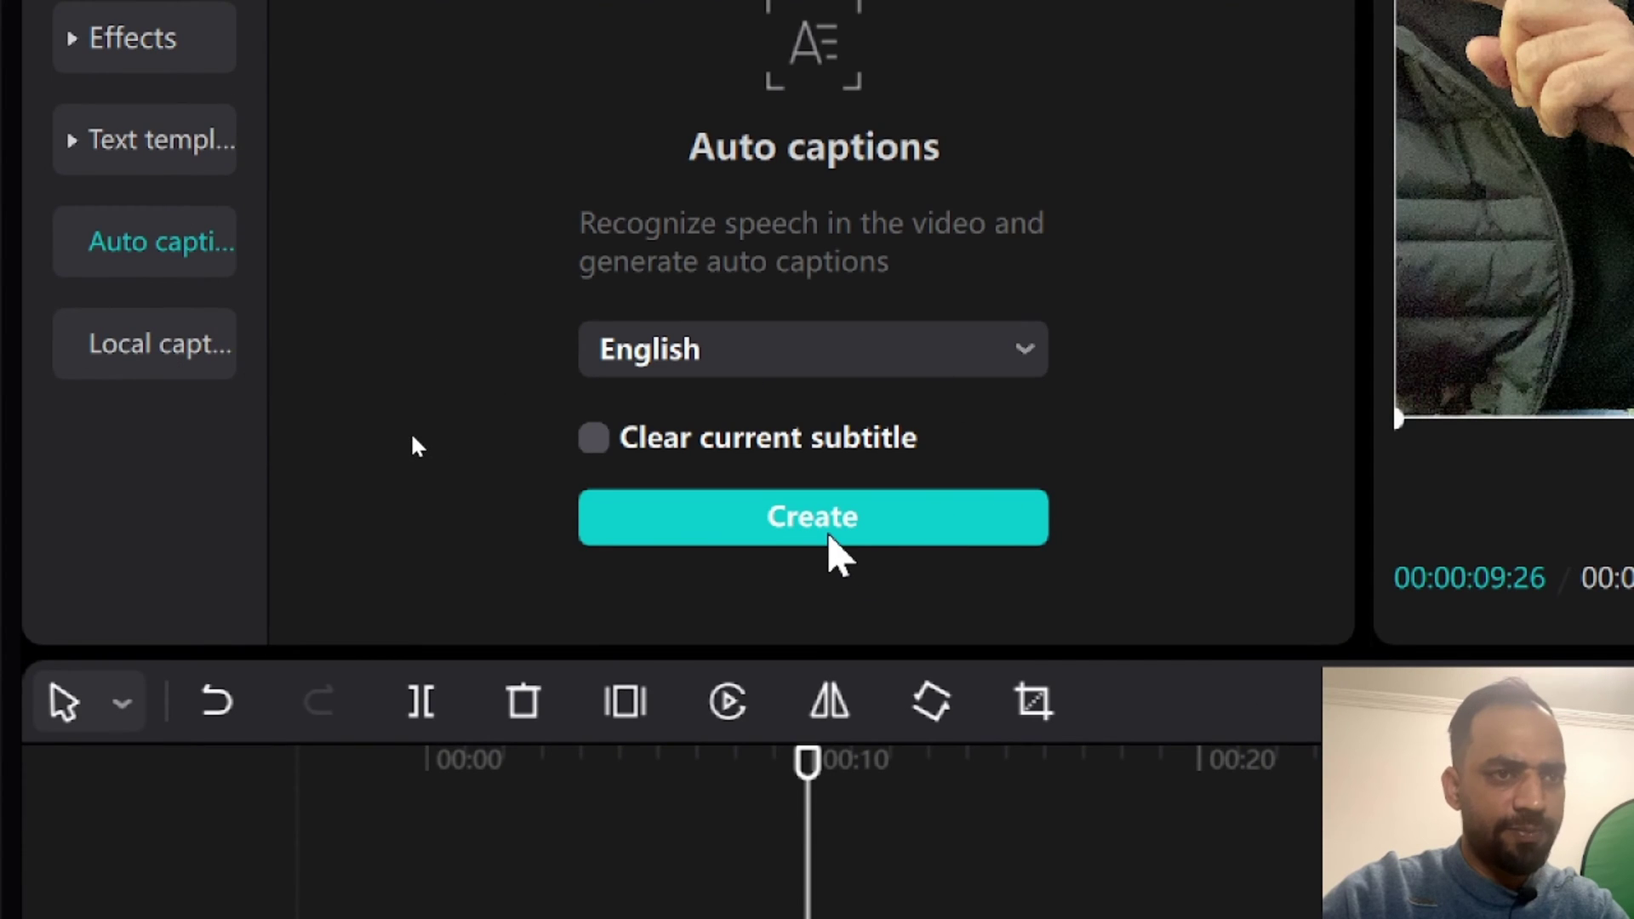
click(829, 536)
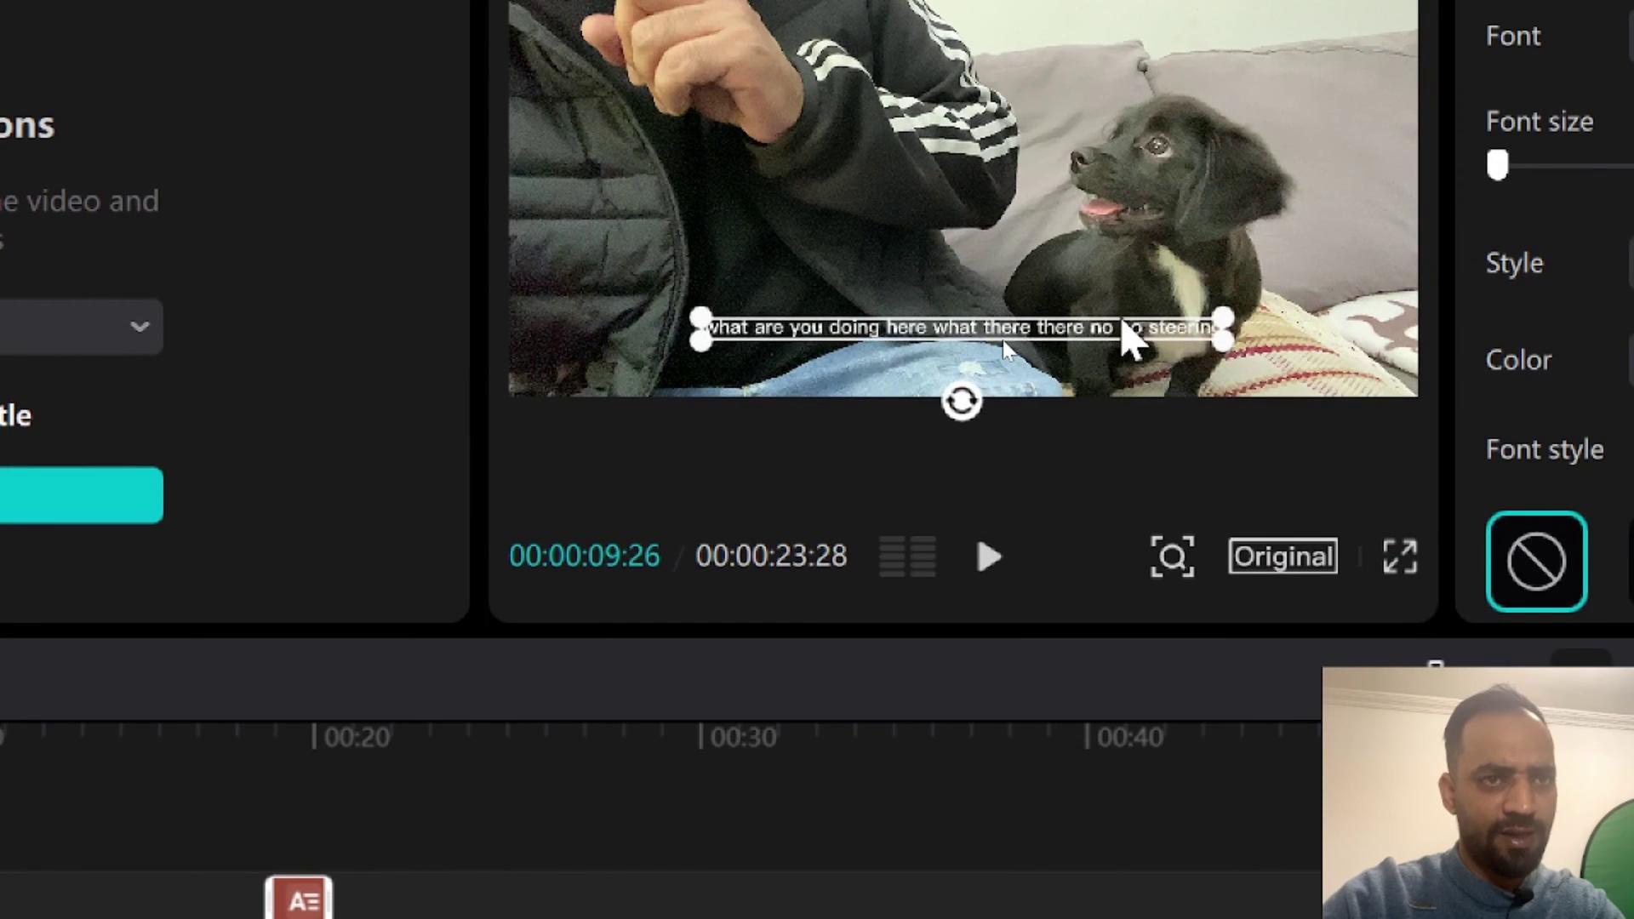
click(1005, 344)
click(1128, 329)
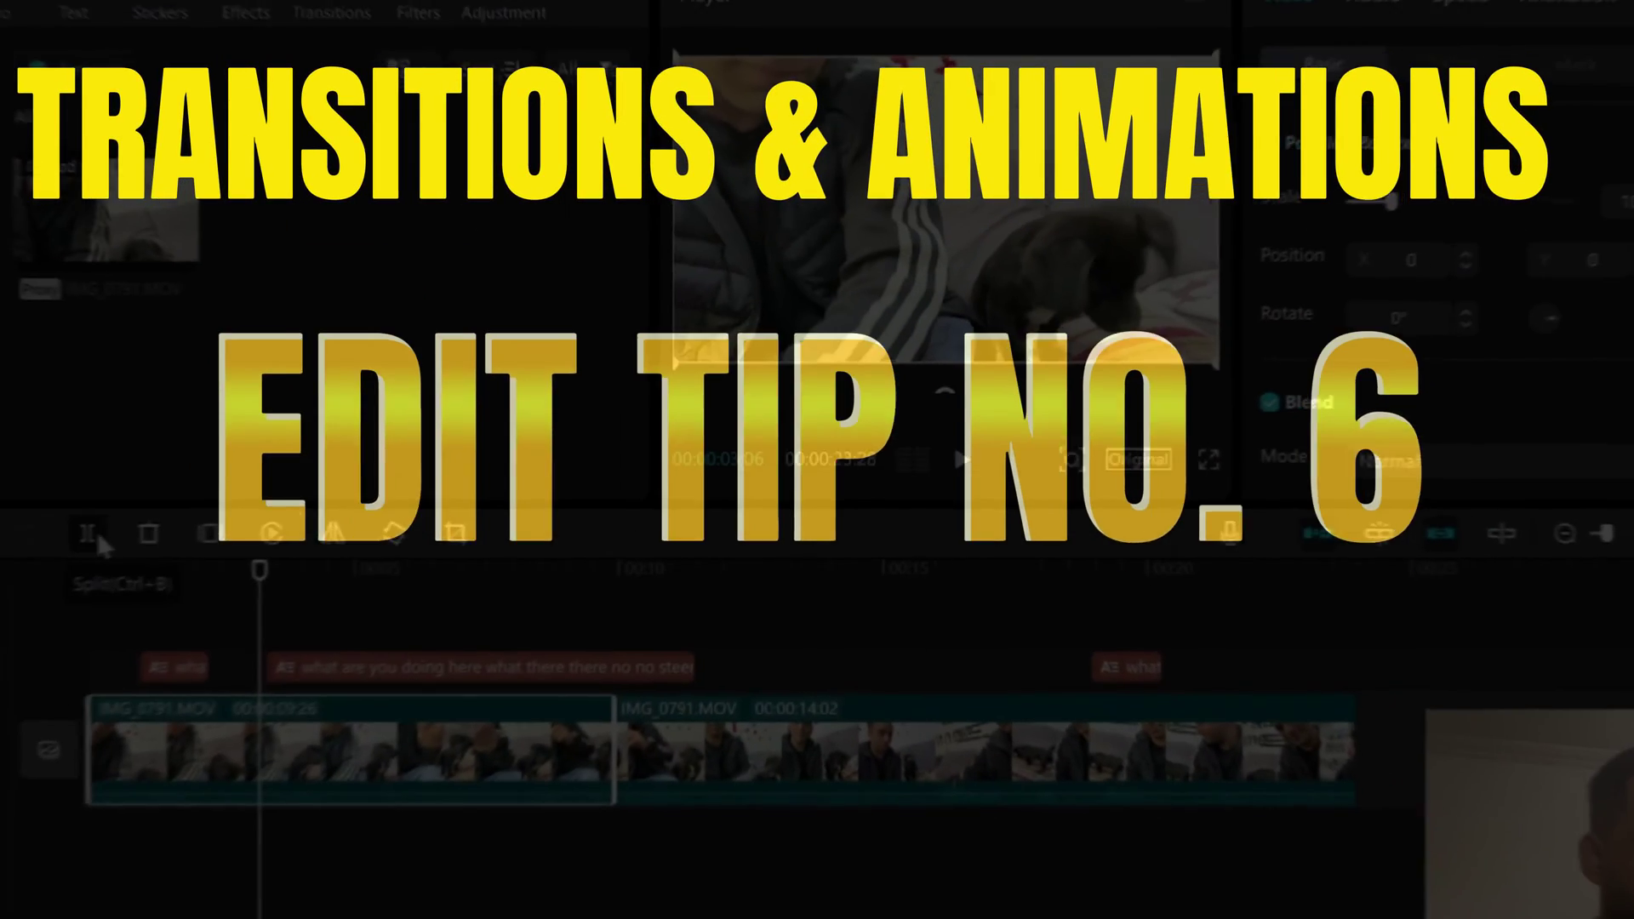
- Split the clip, add a Blurred highlight transition at the cut and play it back
click(90, 535)
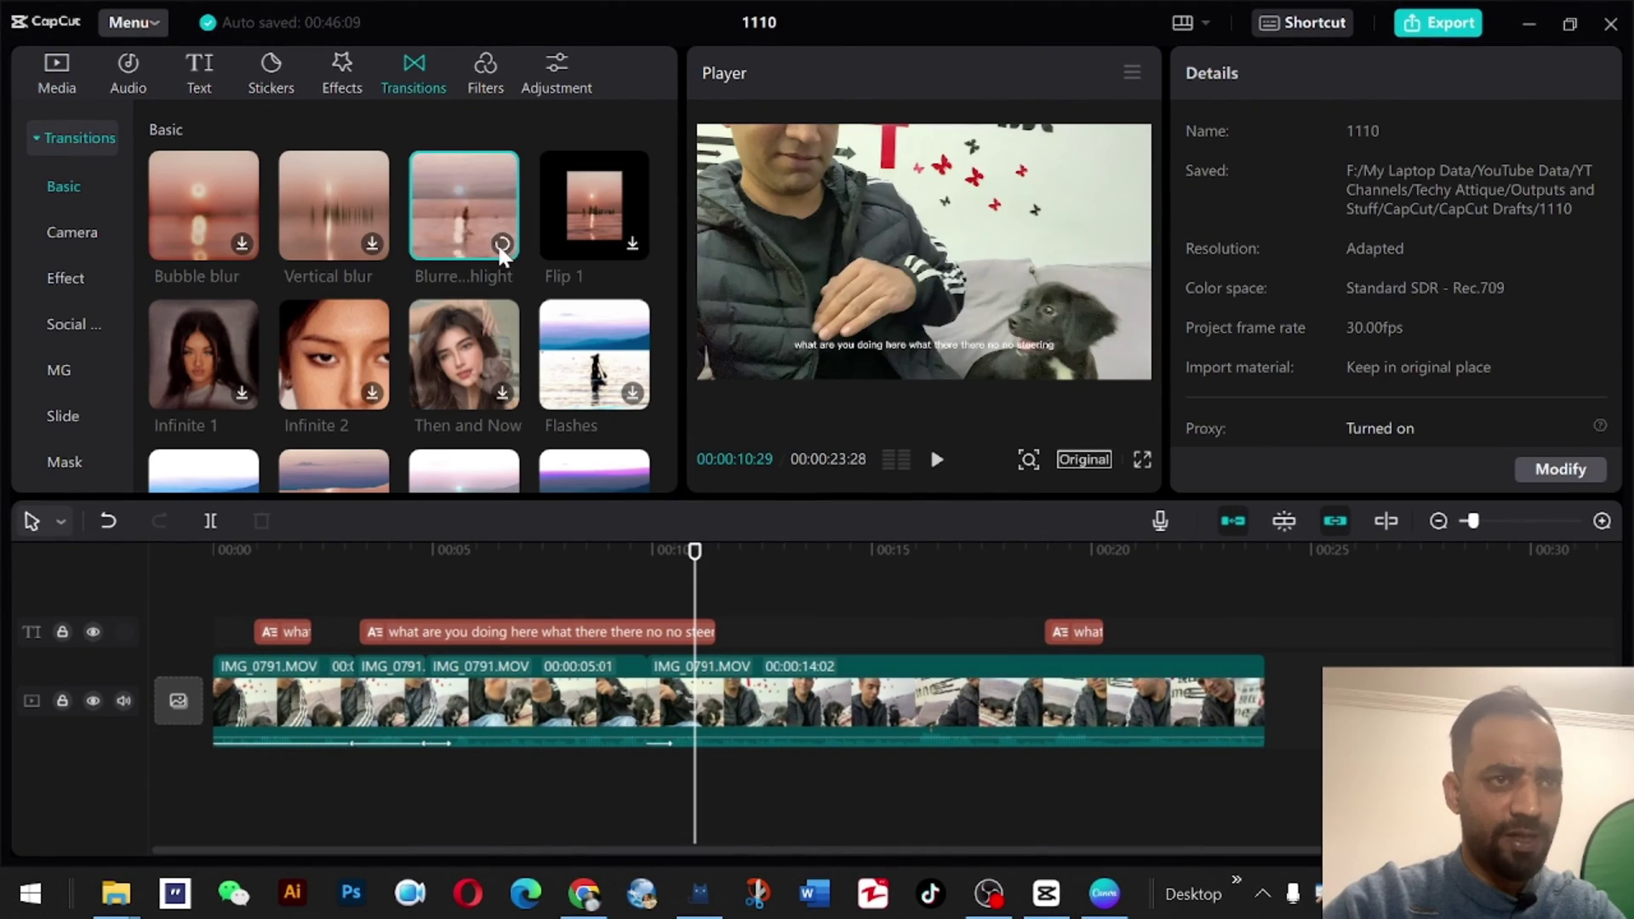
click(482, 196)
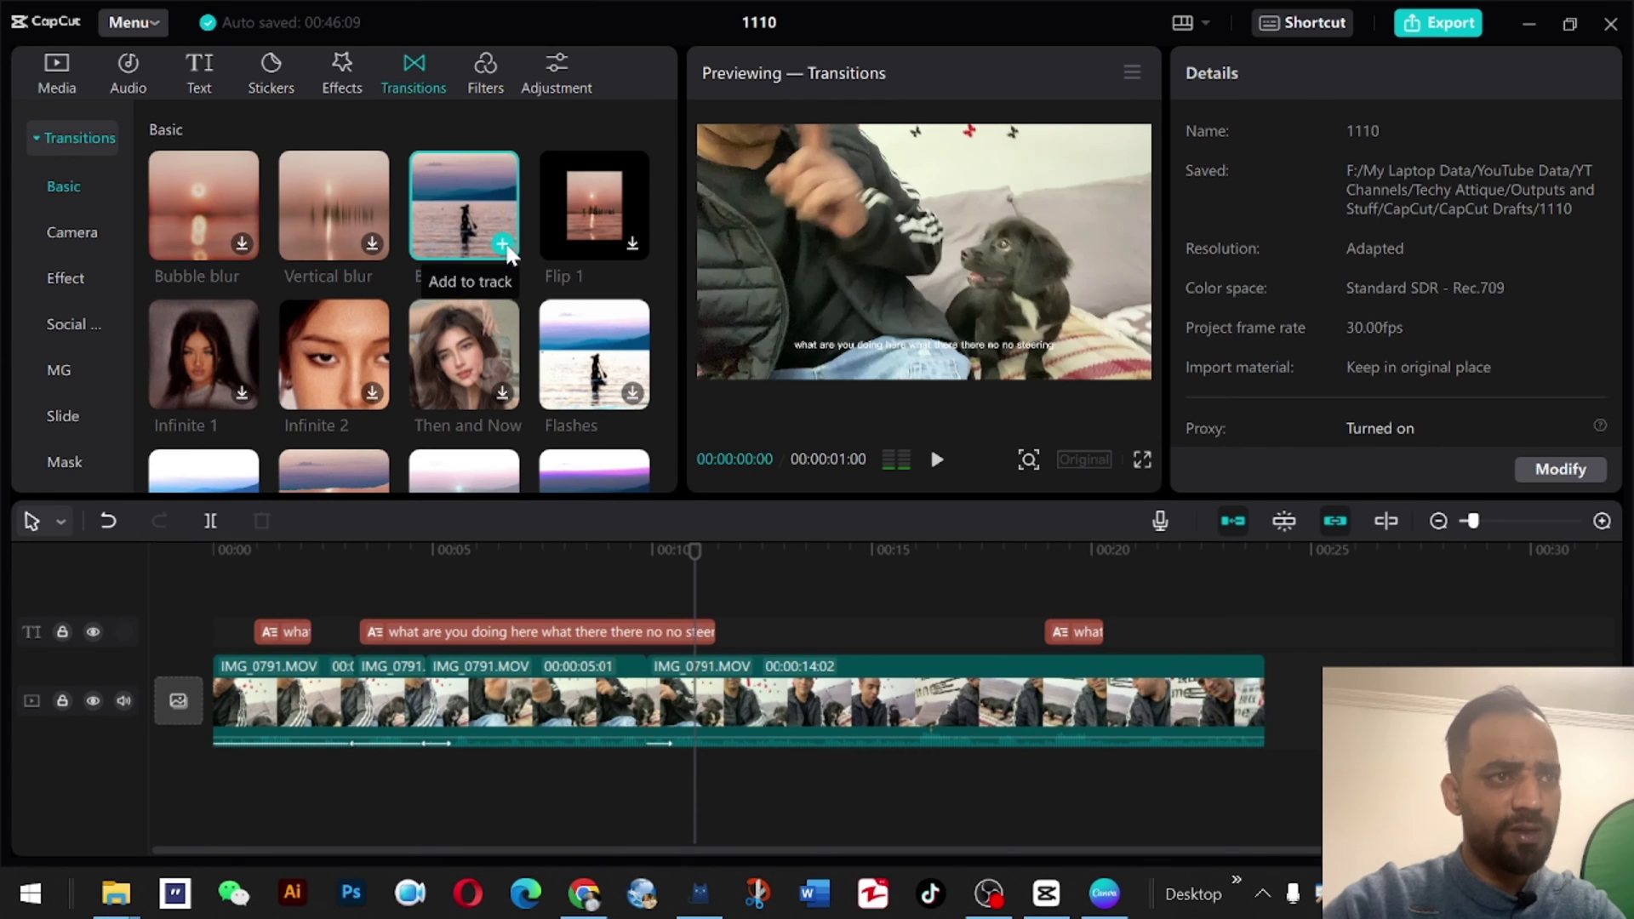
click(503, 245)
click(697, 566)
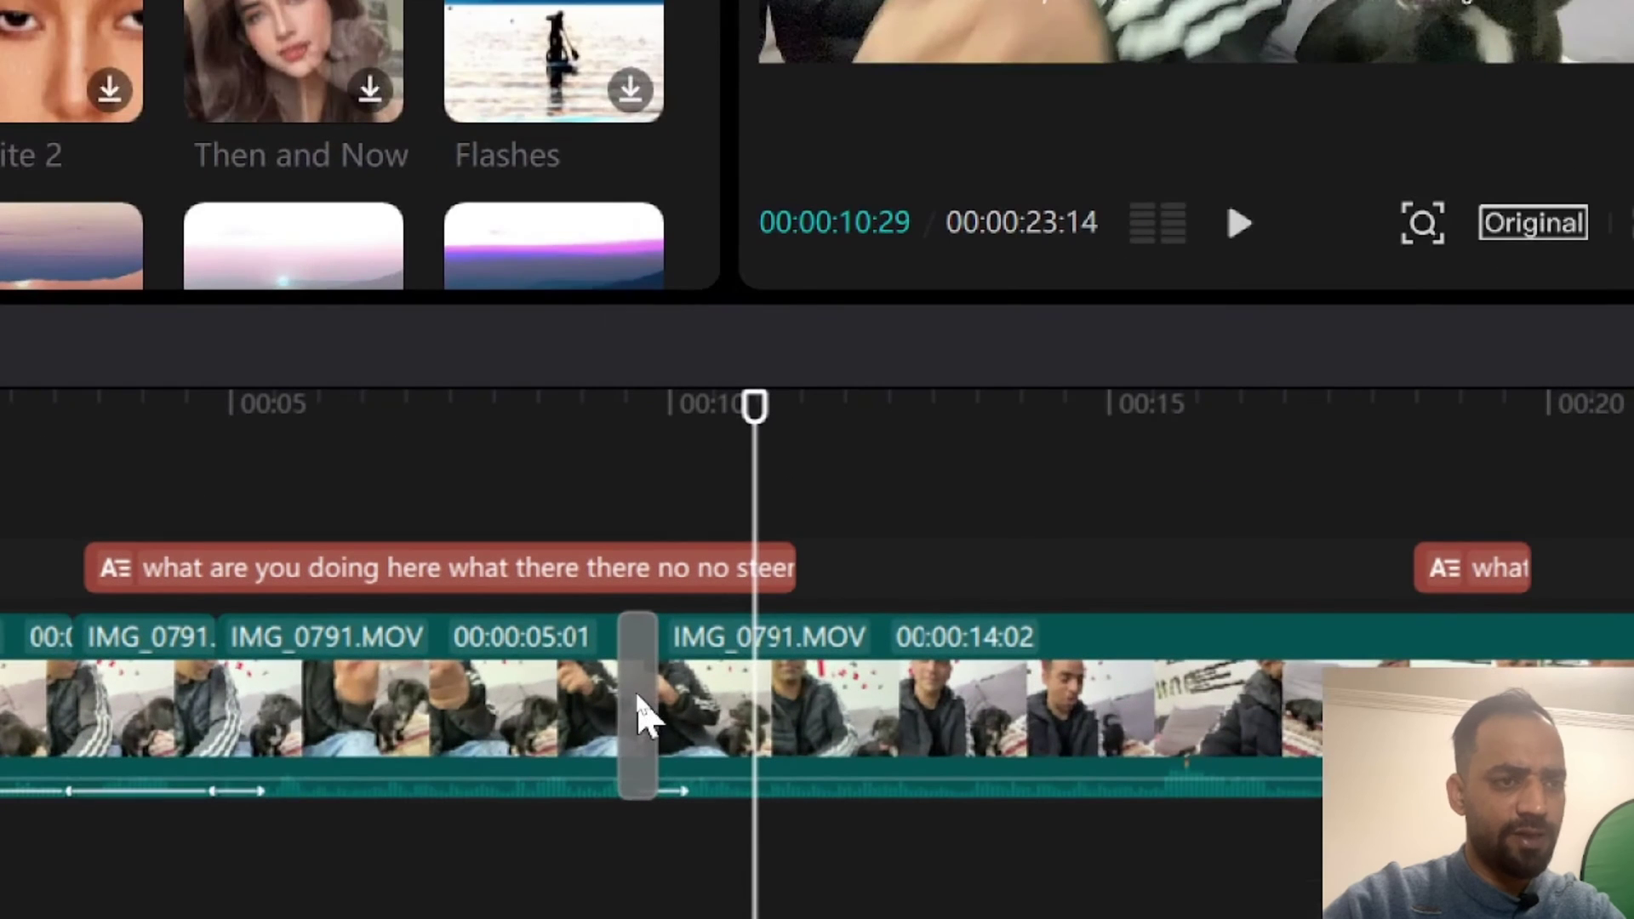
click(636, 698)
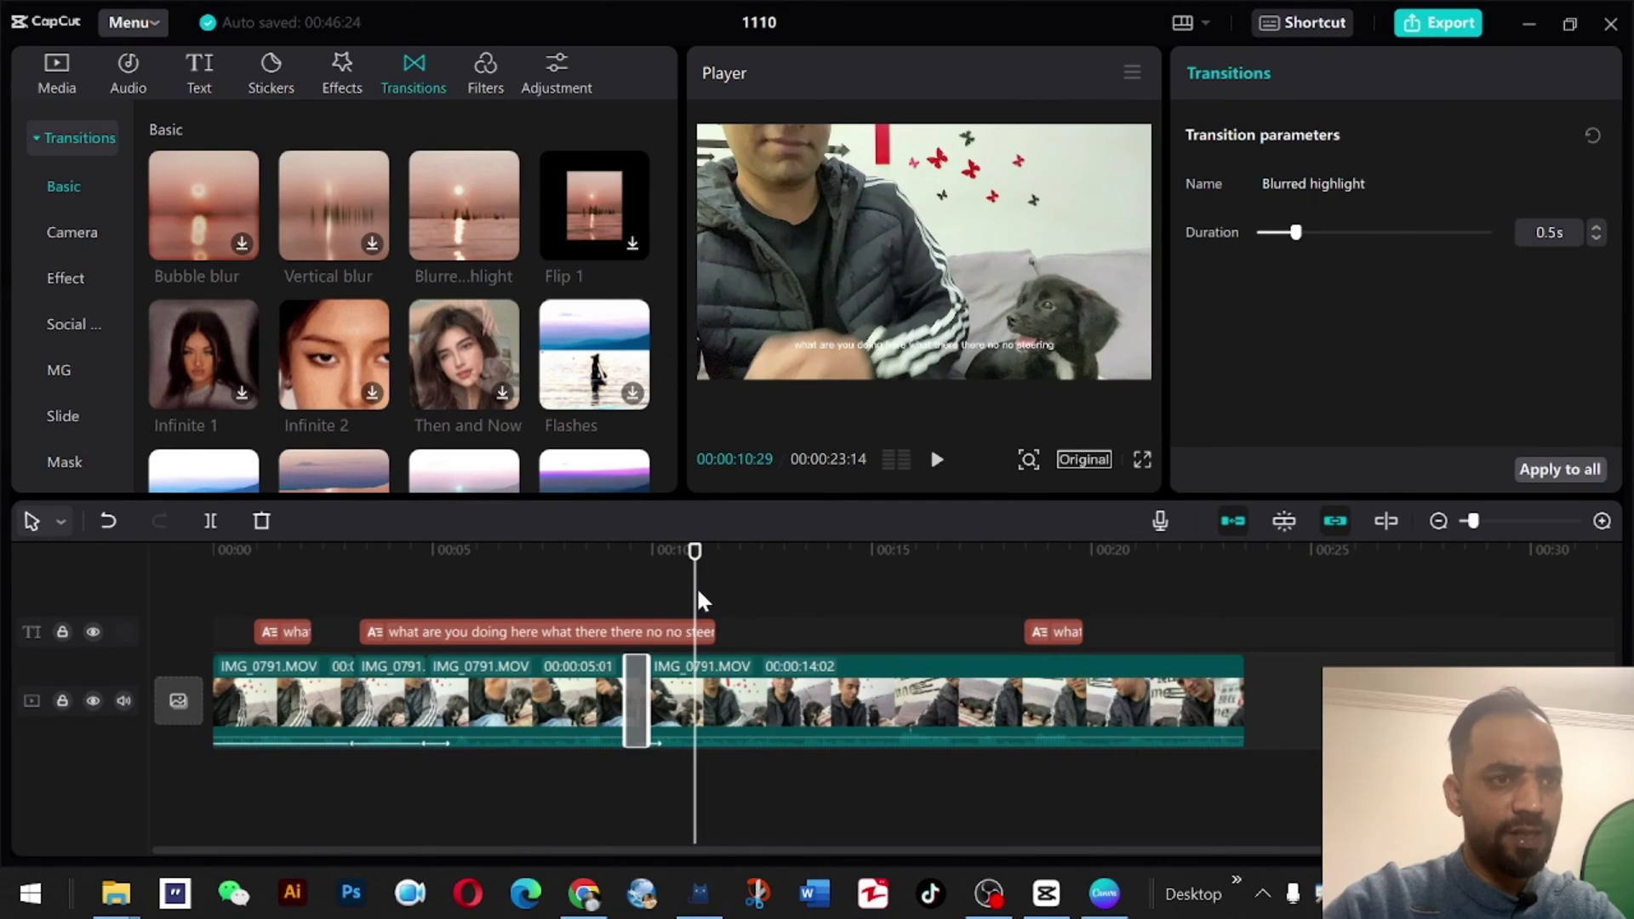
drag(695, 552, 617, 550)
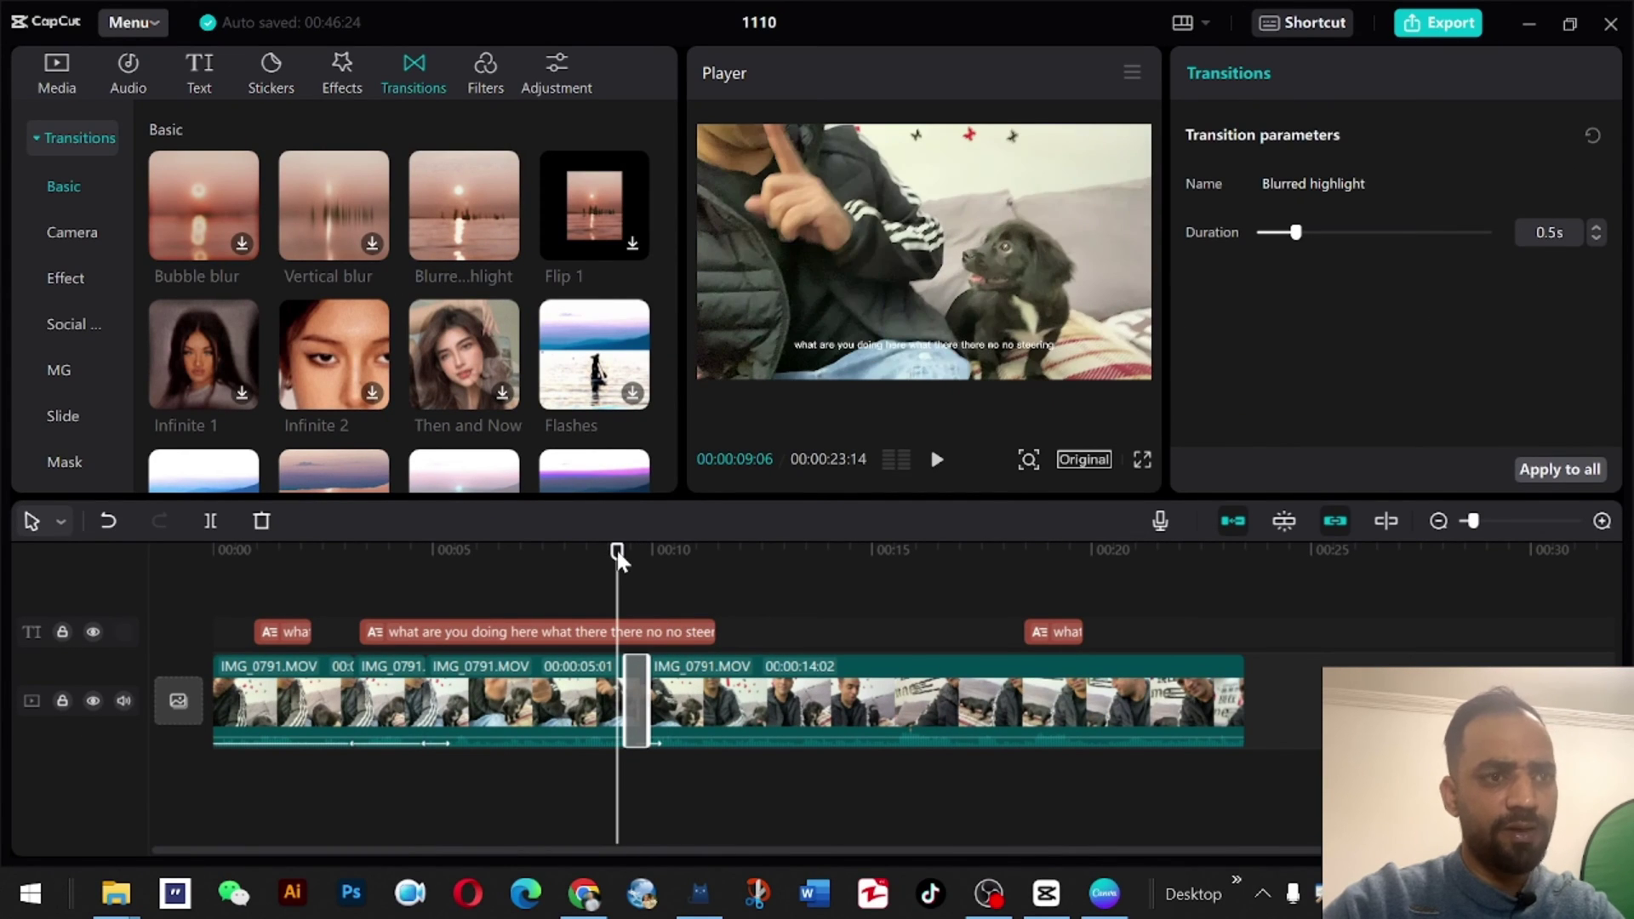
key(space)
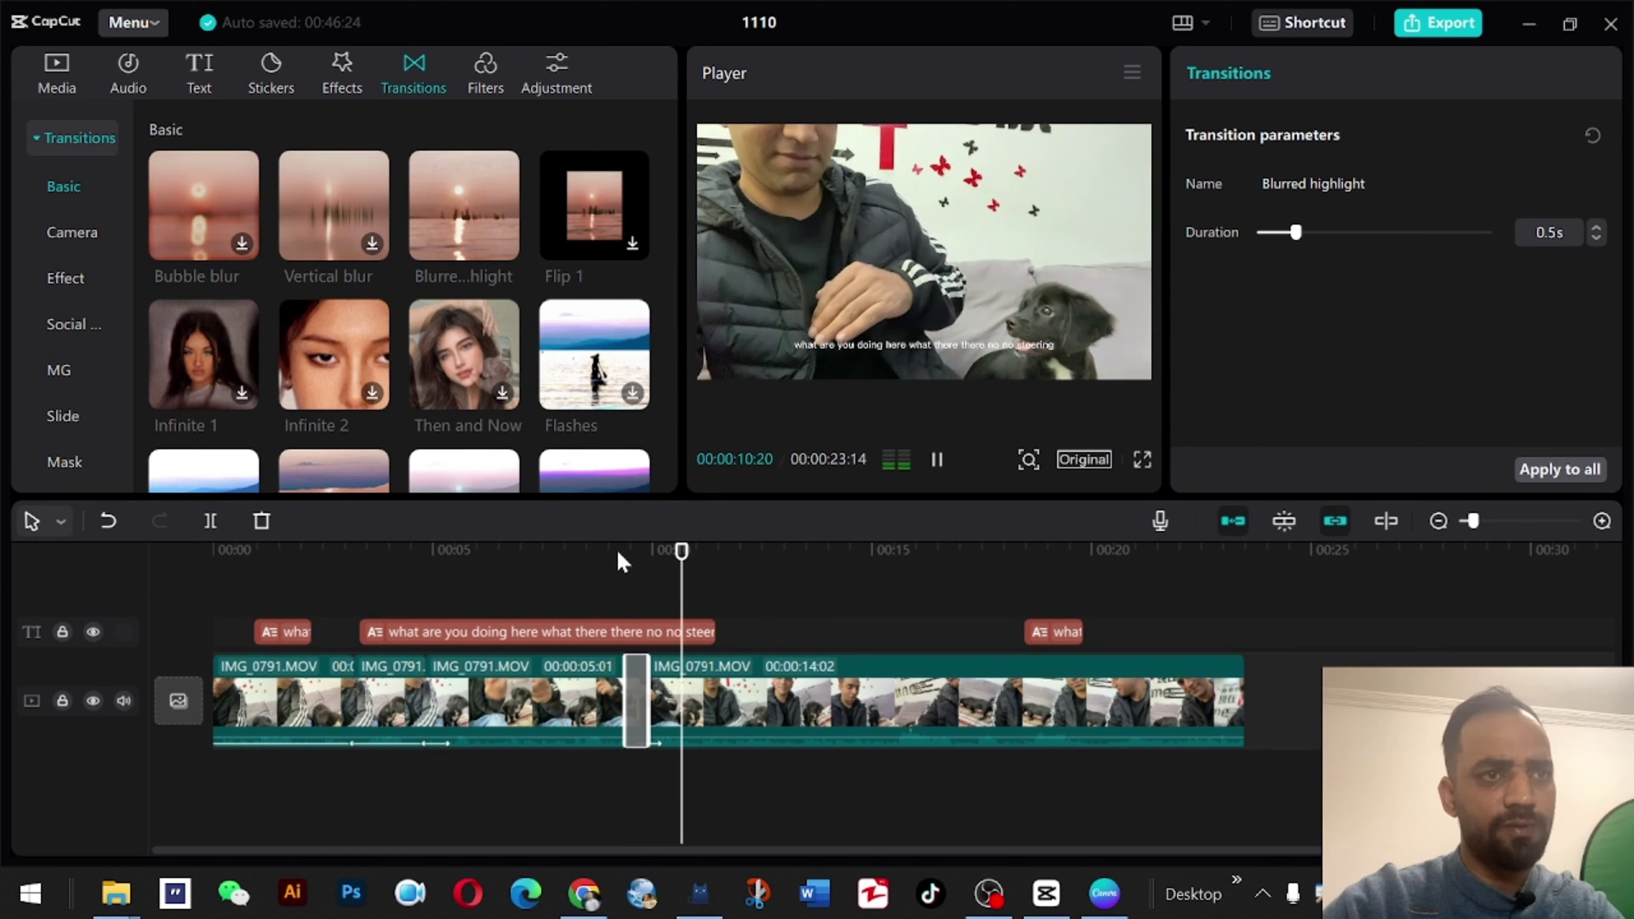
- Add a Bubble blur transition, then split the next clip and apply Infinite 2 at the new cut
click(243, 242)
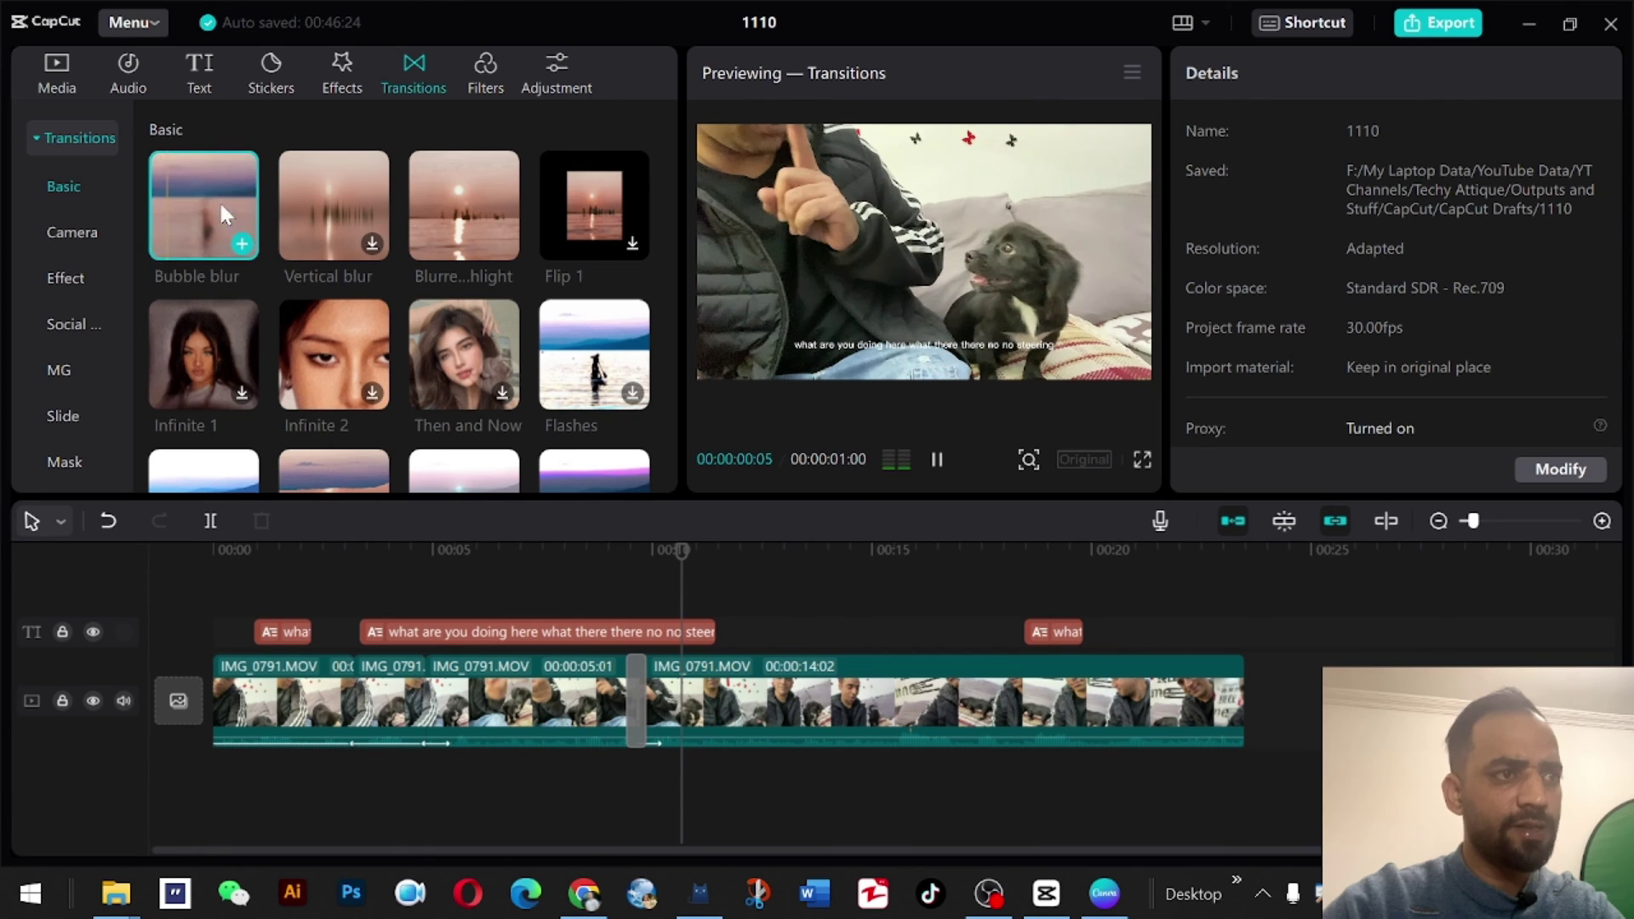
click(243, 245)
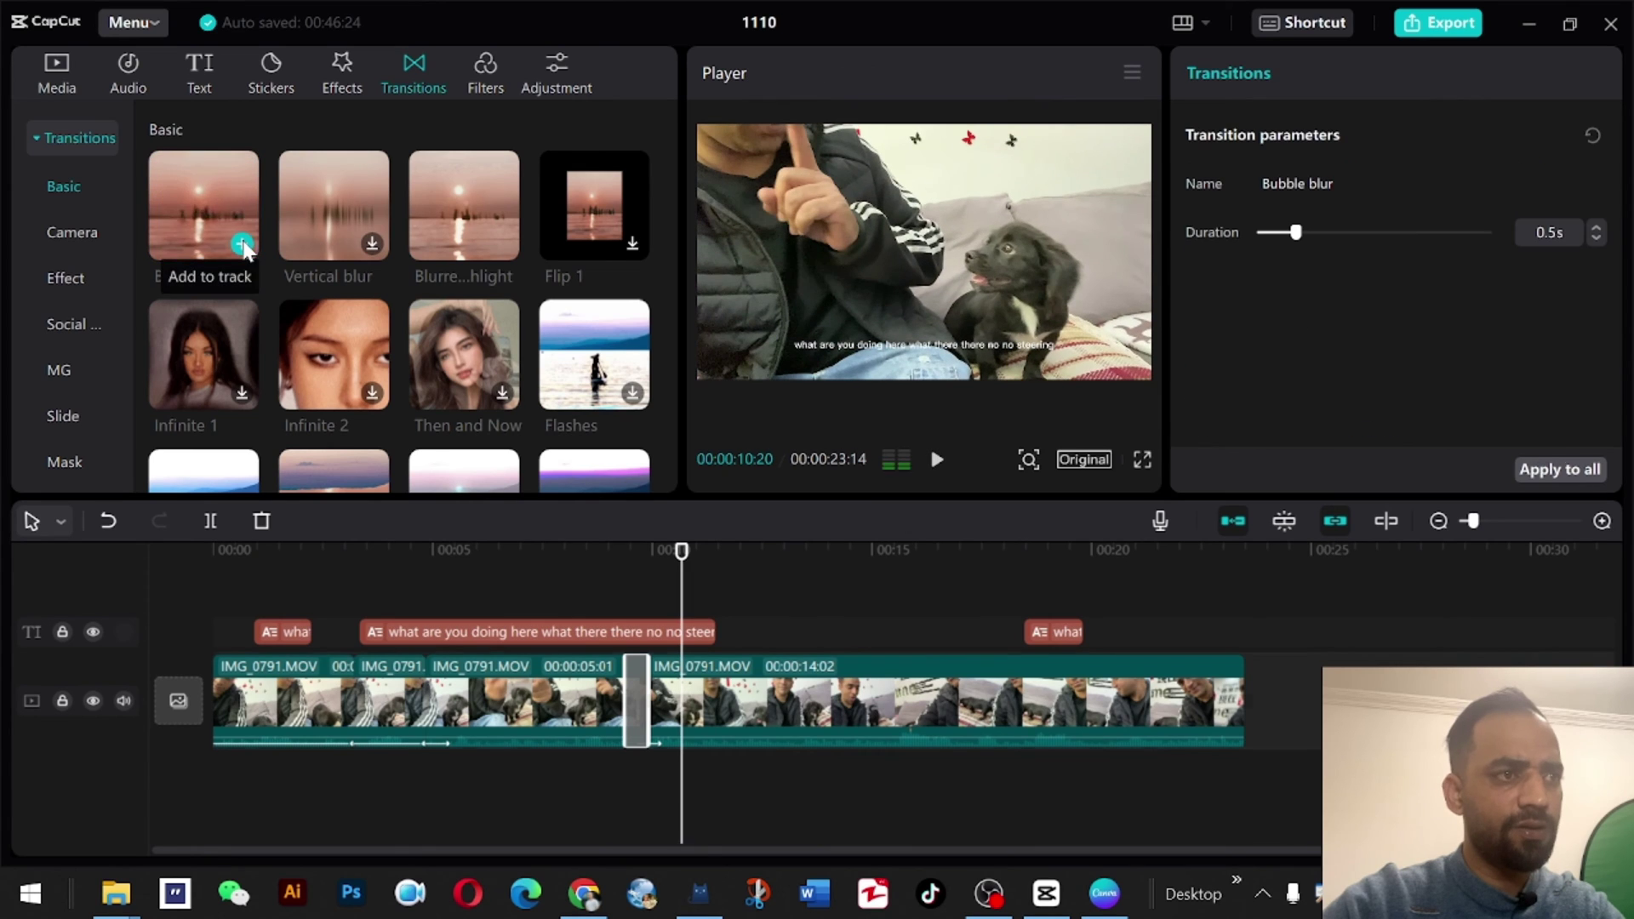
click(742, 681)
click(209, 520)
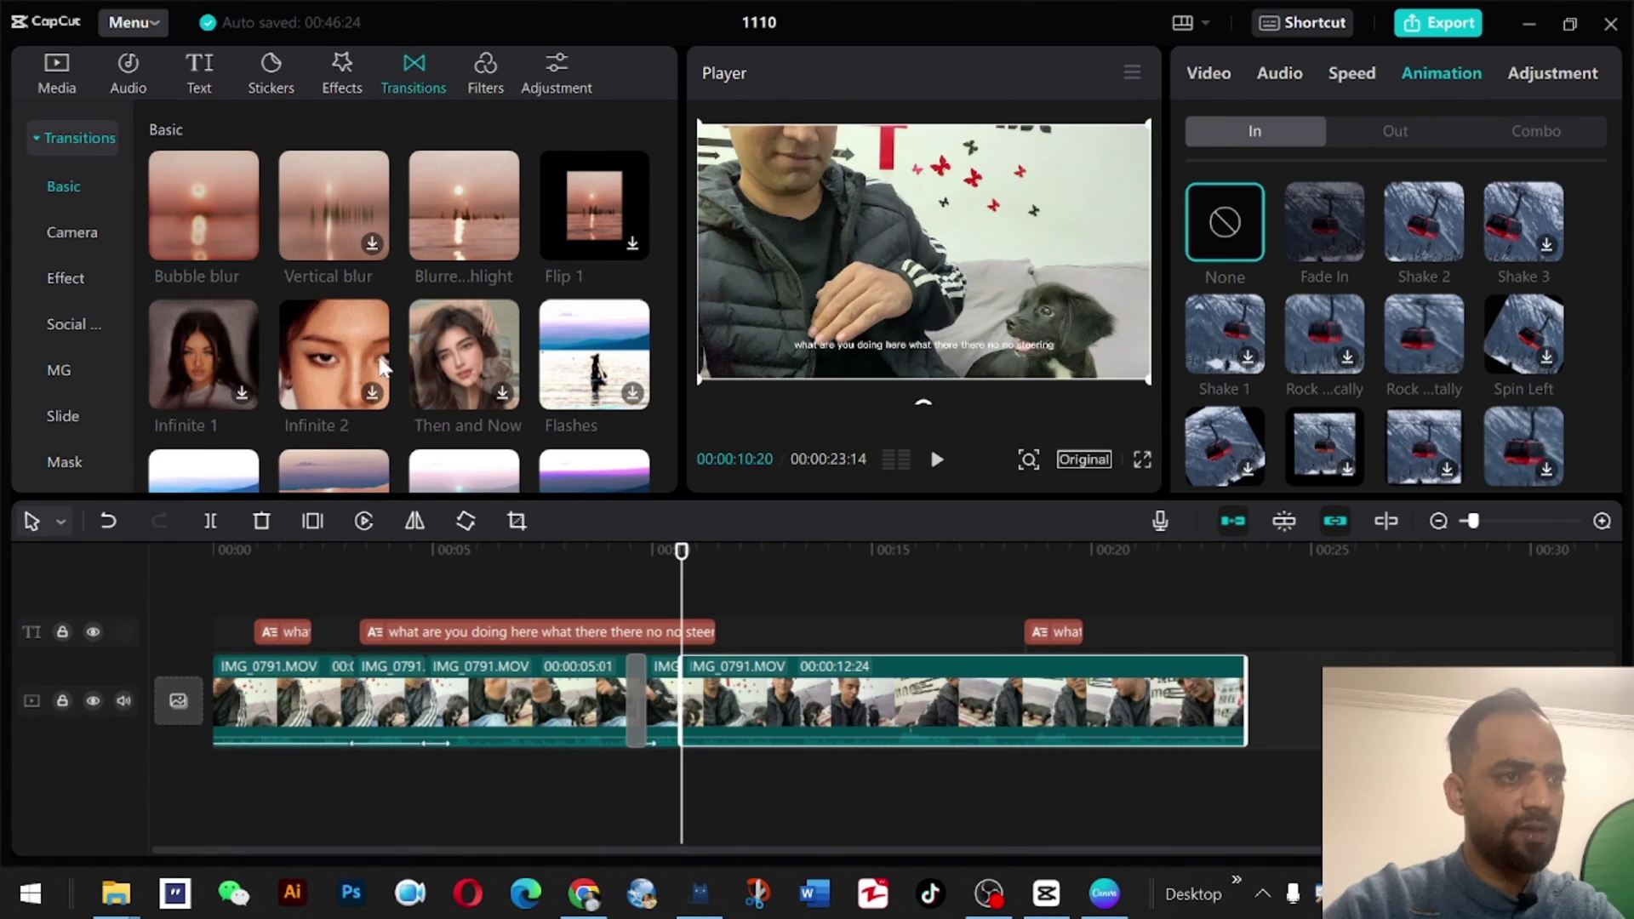
click(372, 394)
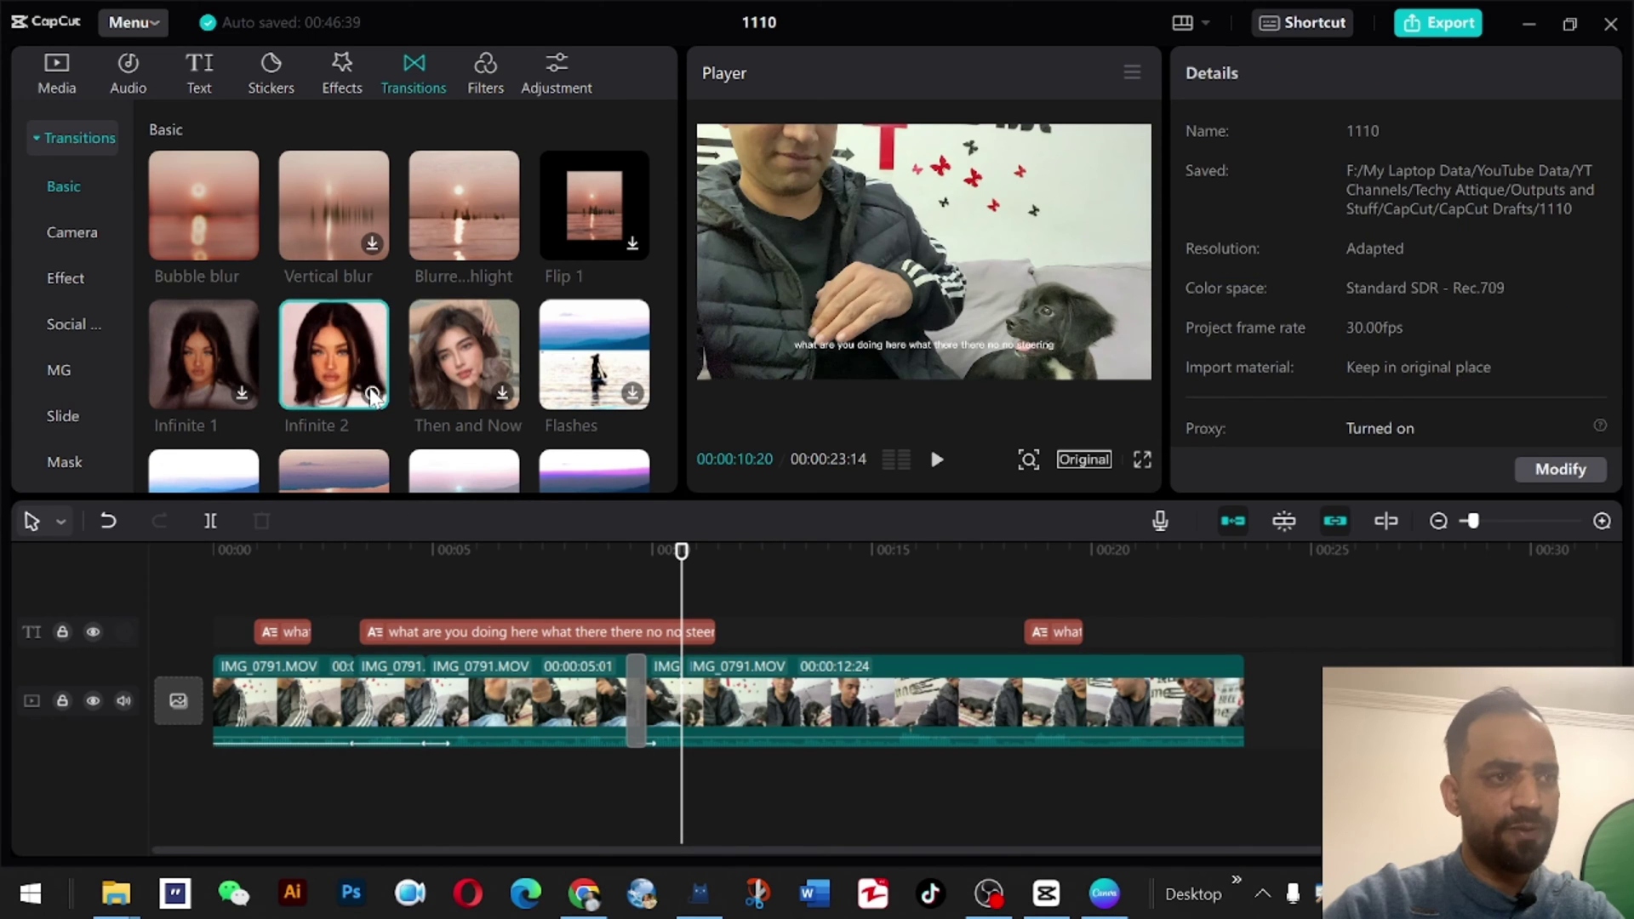
click(774, 703)
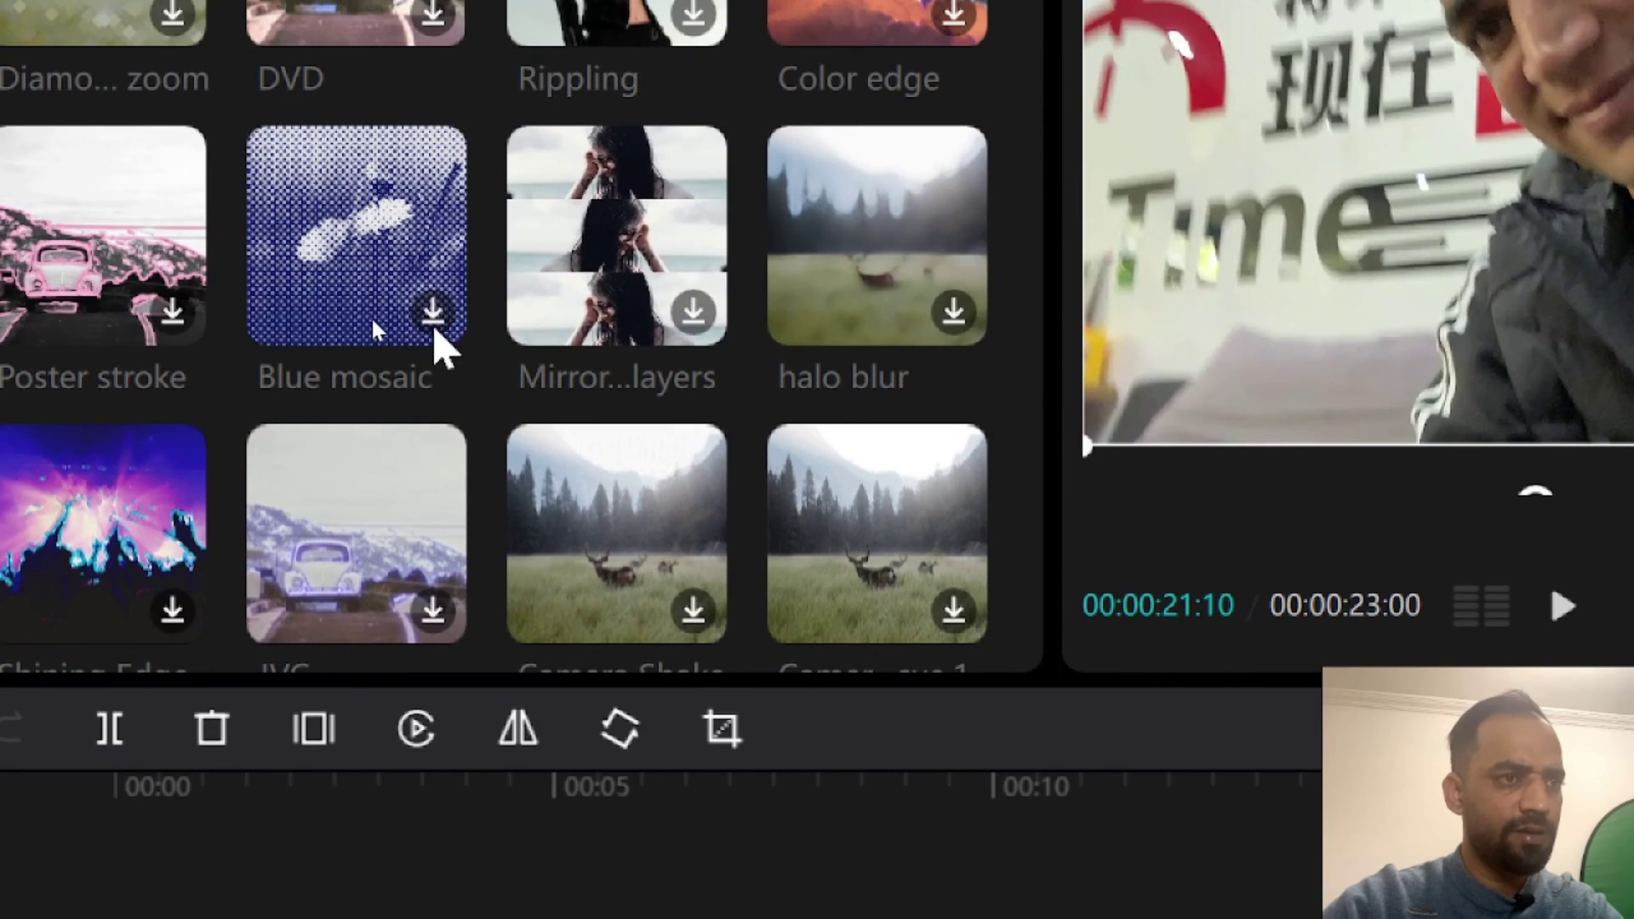
- Download the Motion Blur effect and place it around 00:20 with Horizontal 70, Strength 85
scroll(434, 347, down, 4)
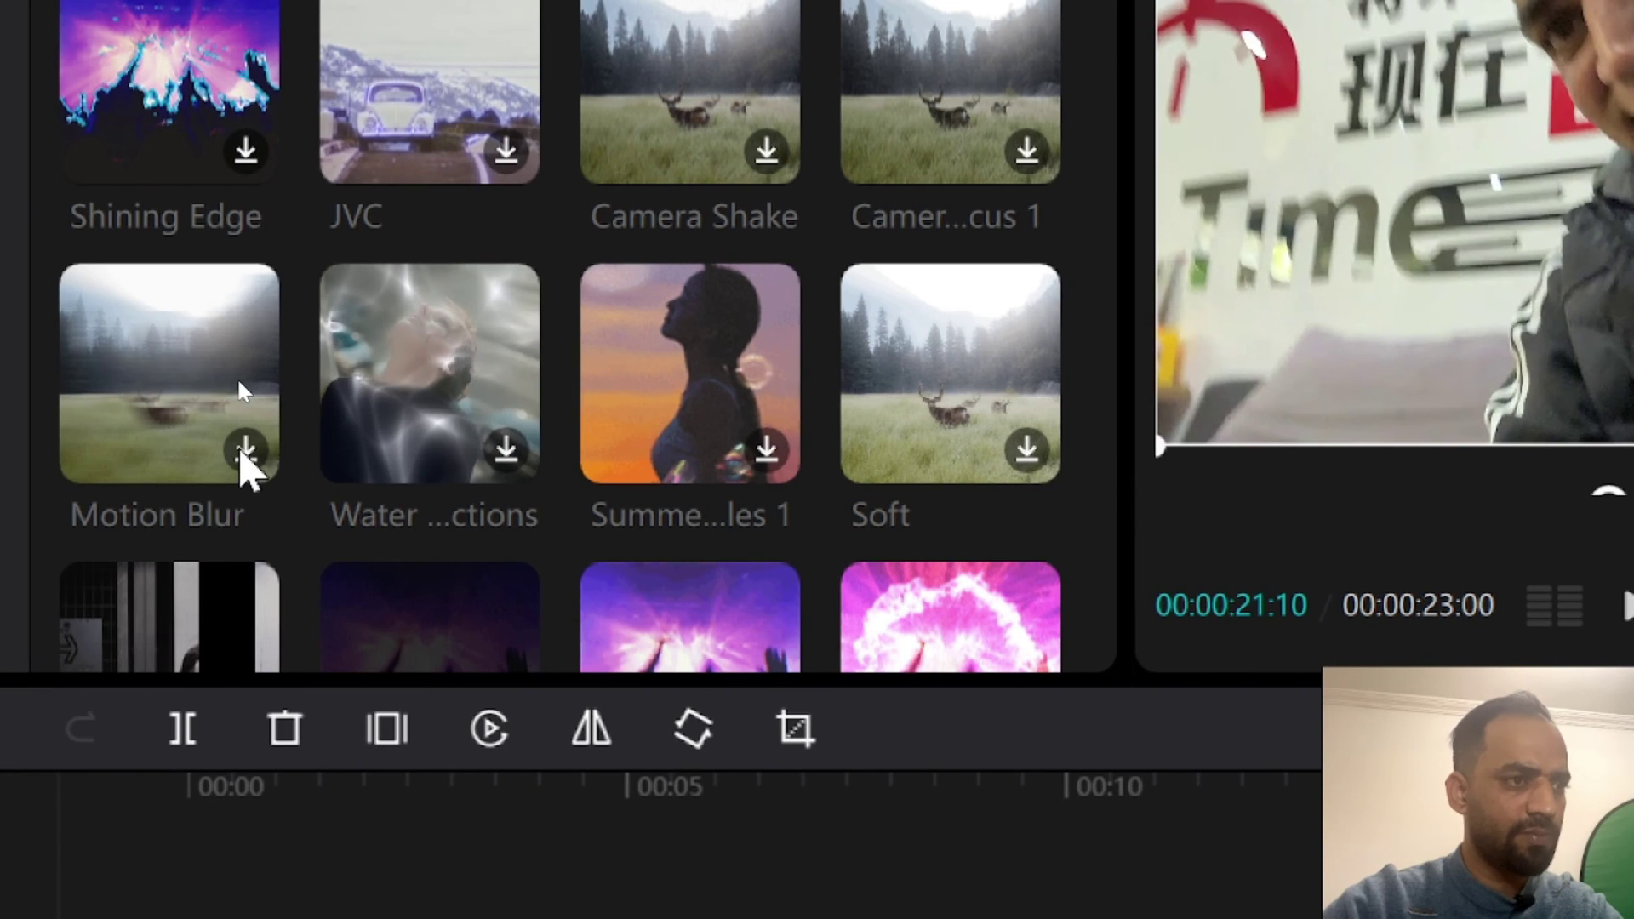
click(245, 451)
drag(1240, 655, 1184, 656)
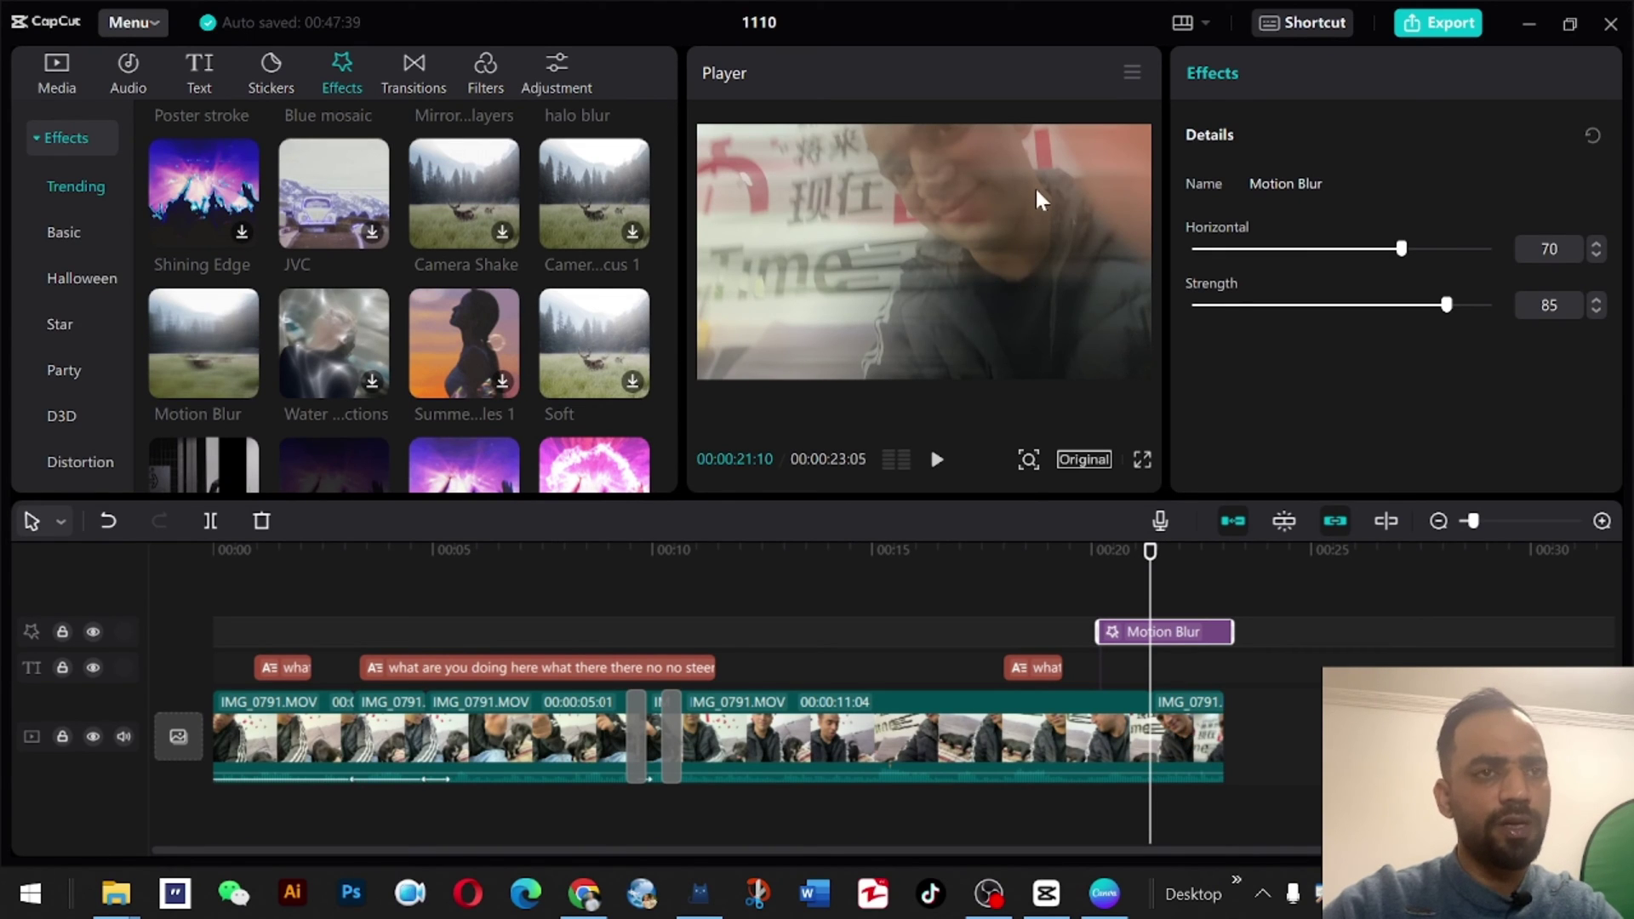
drag(1188, 640, 1163, 677)
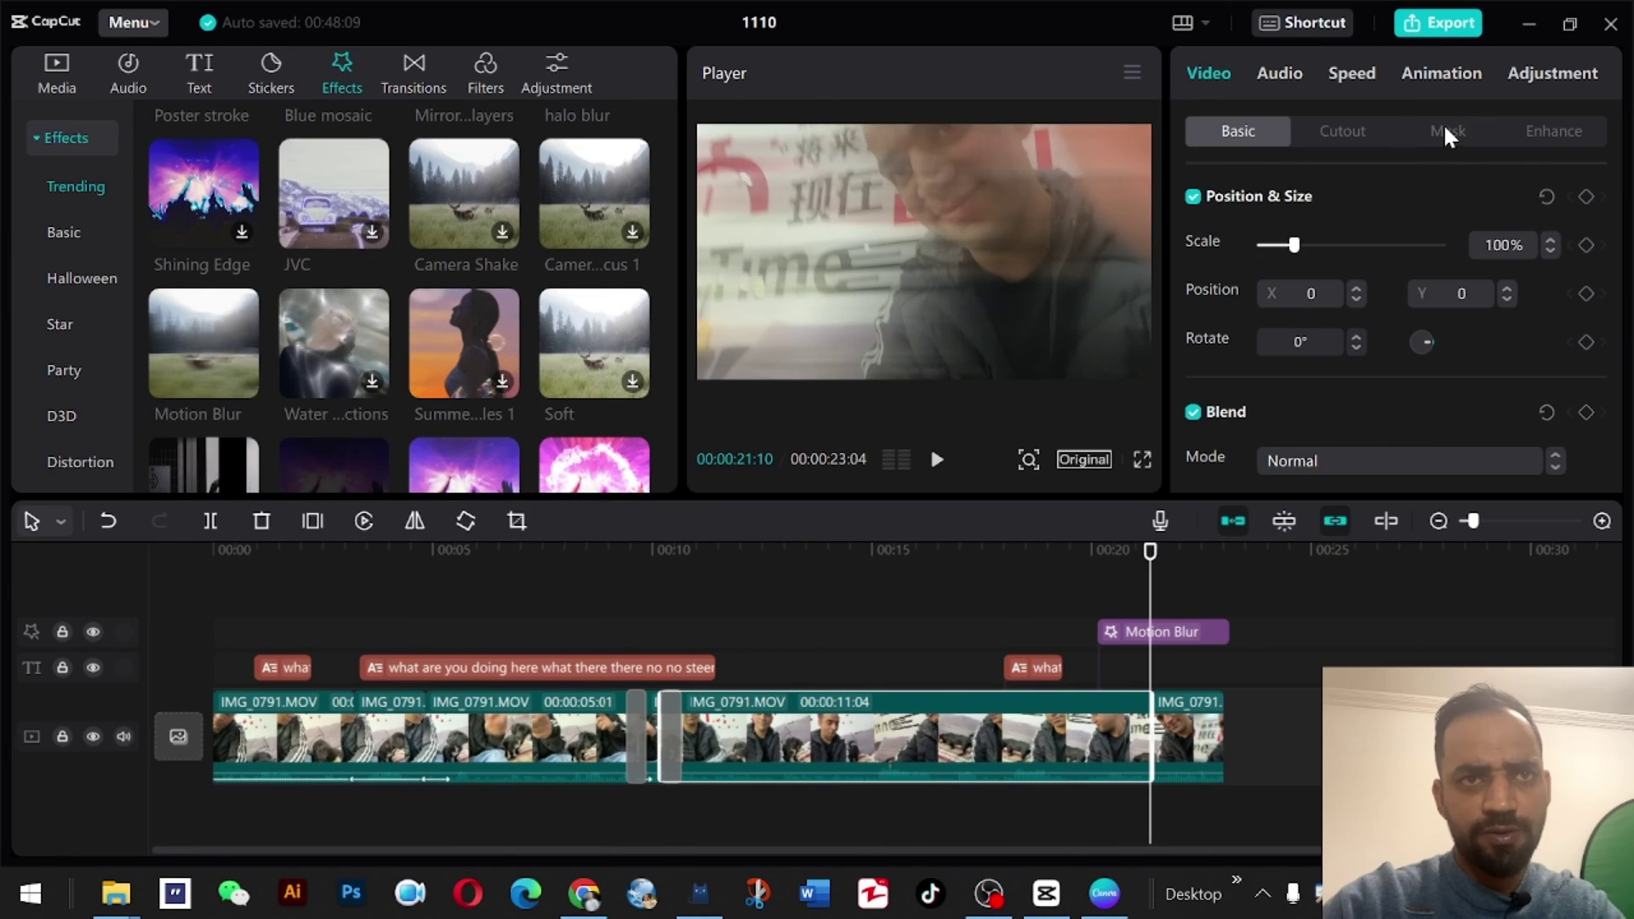
- Try the Split mask with a feathered edge, then the Filmstrip mask on the final clip
click(1447, 131)
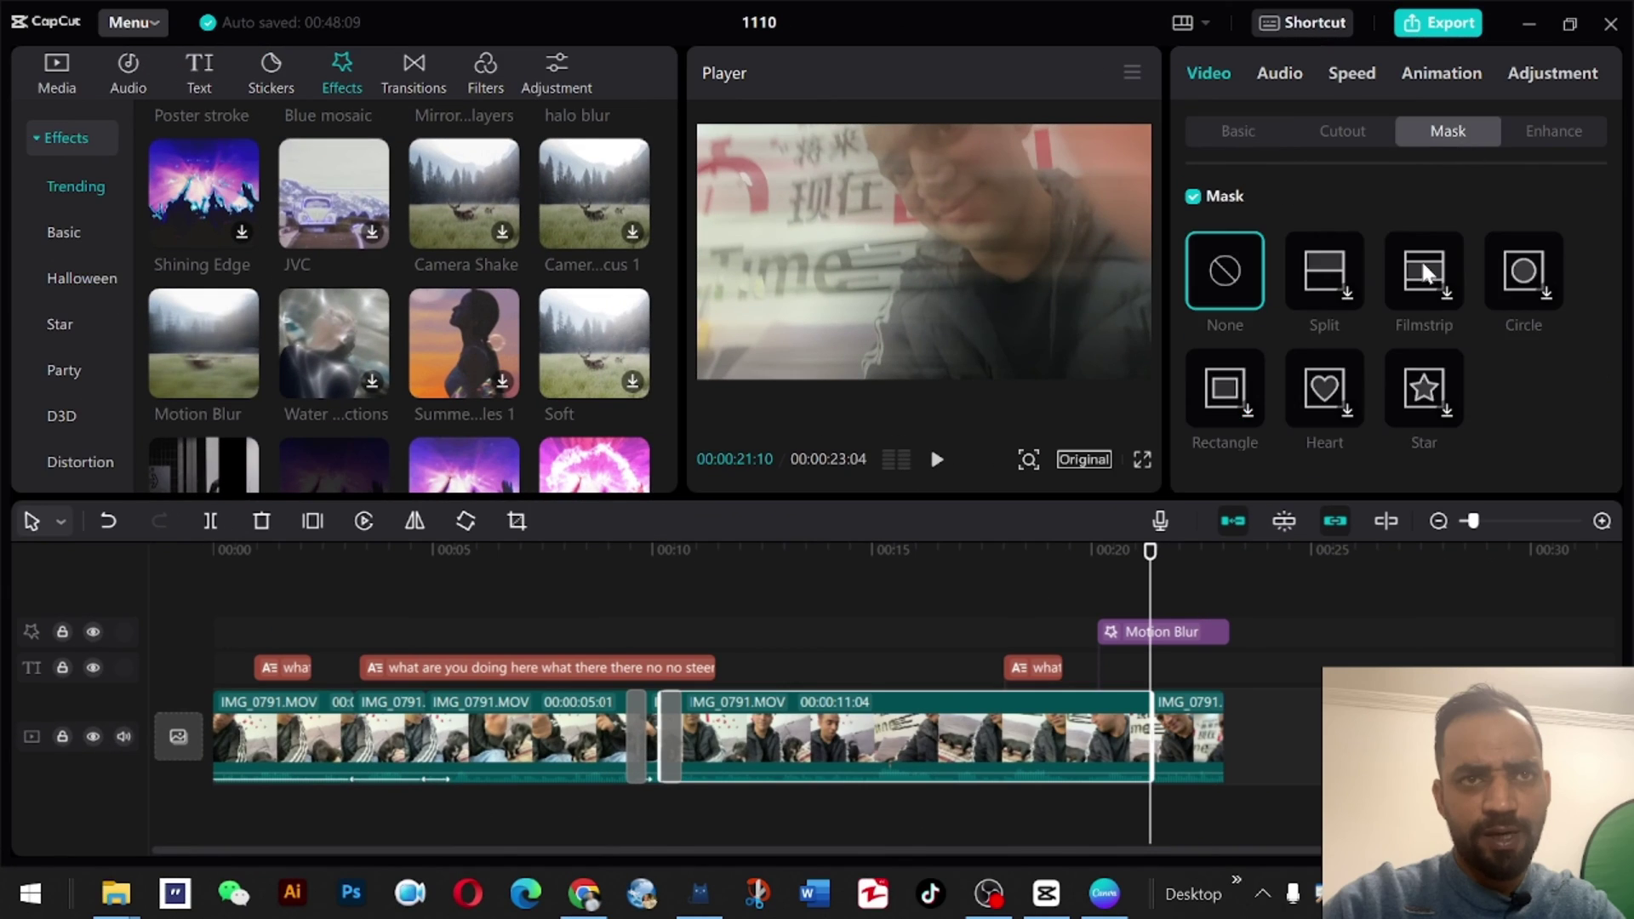
click(1321, 293)
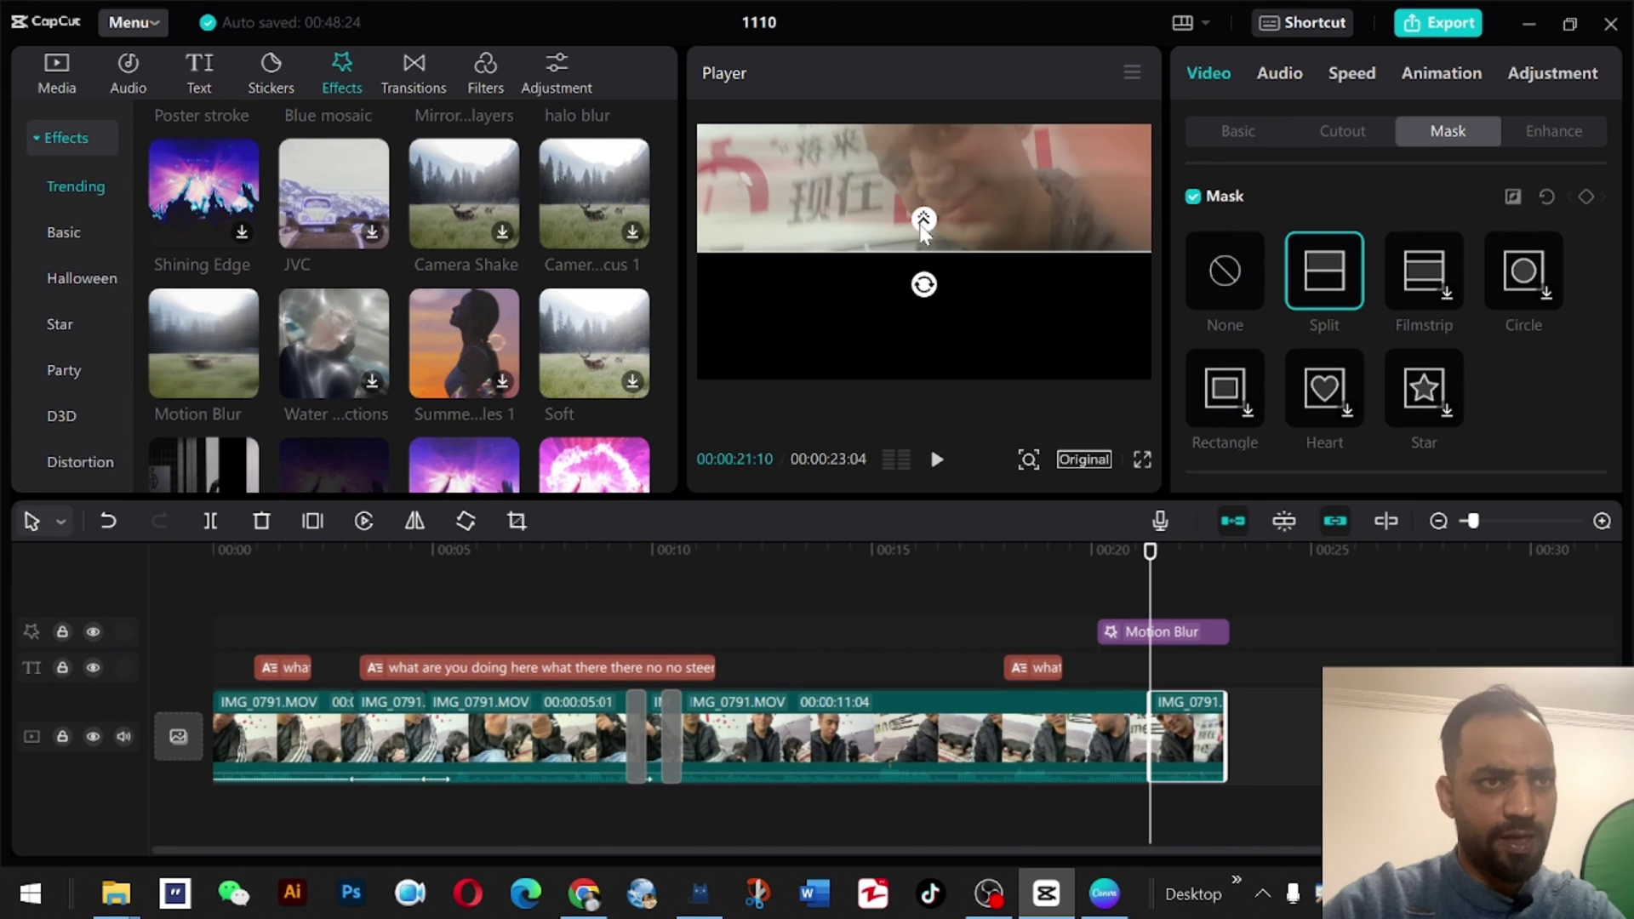
drag(923, 213, 898, 150)
click(1447, 296)
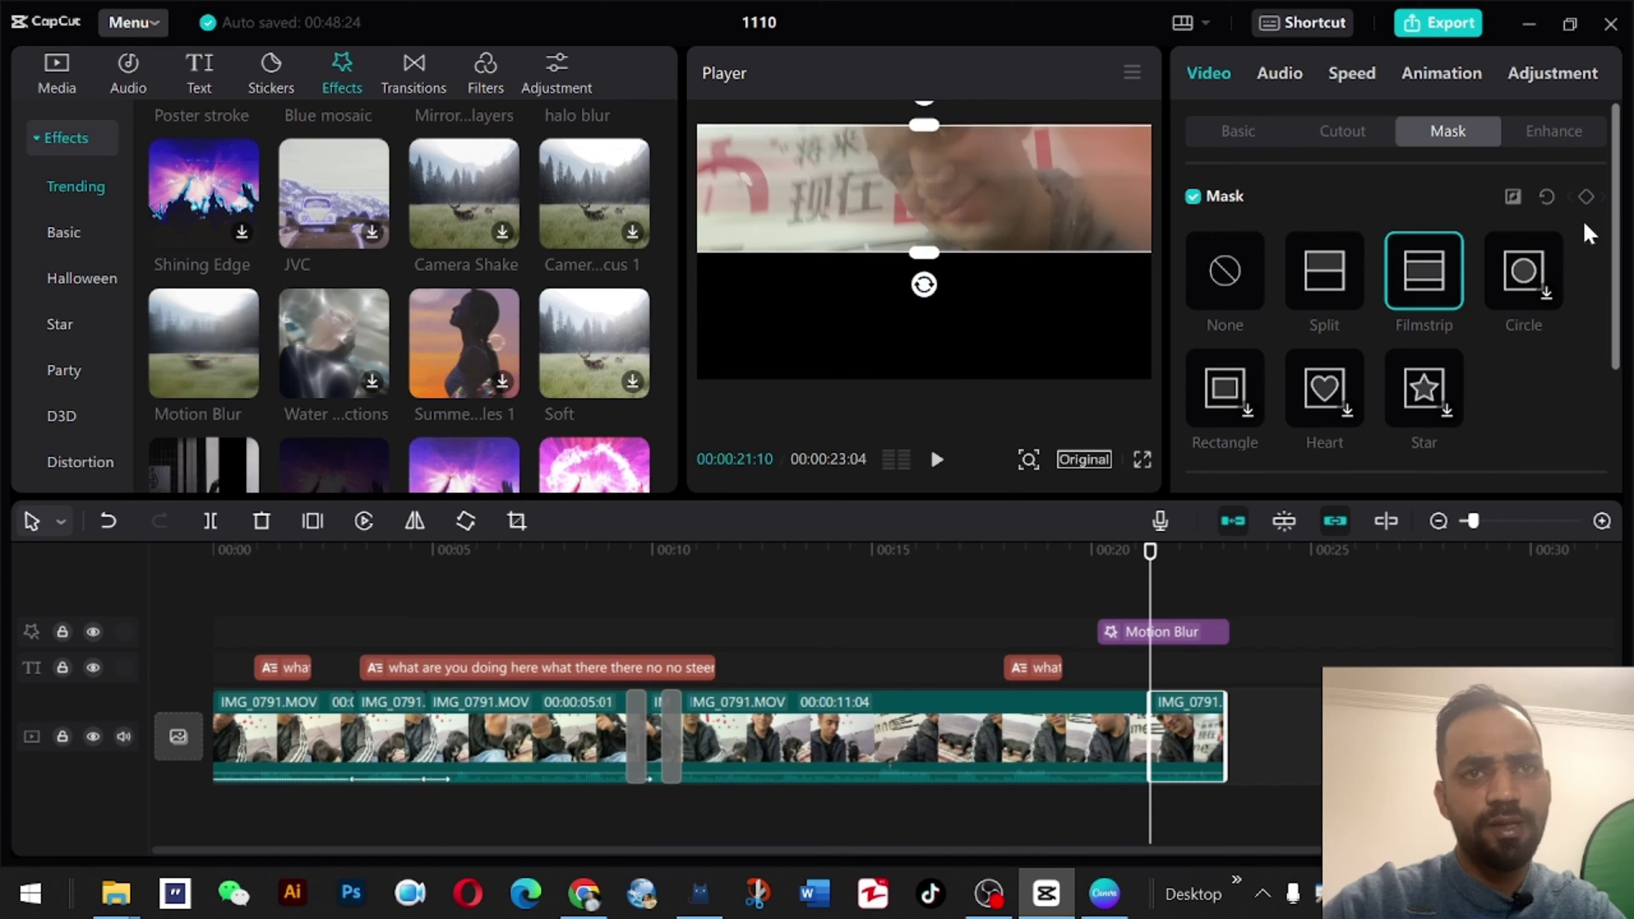
- Switch to a Circle mask, enlarge it, move it upward, and play back from about 19 seconds
click(1546, 293)
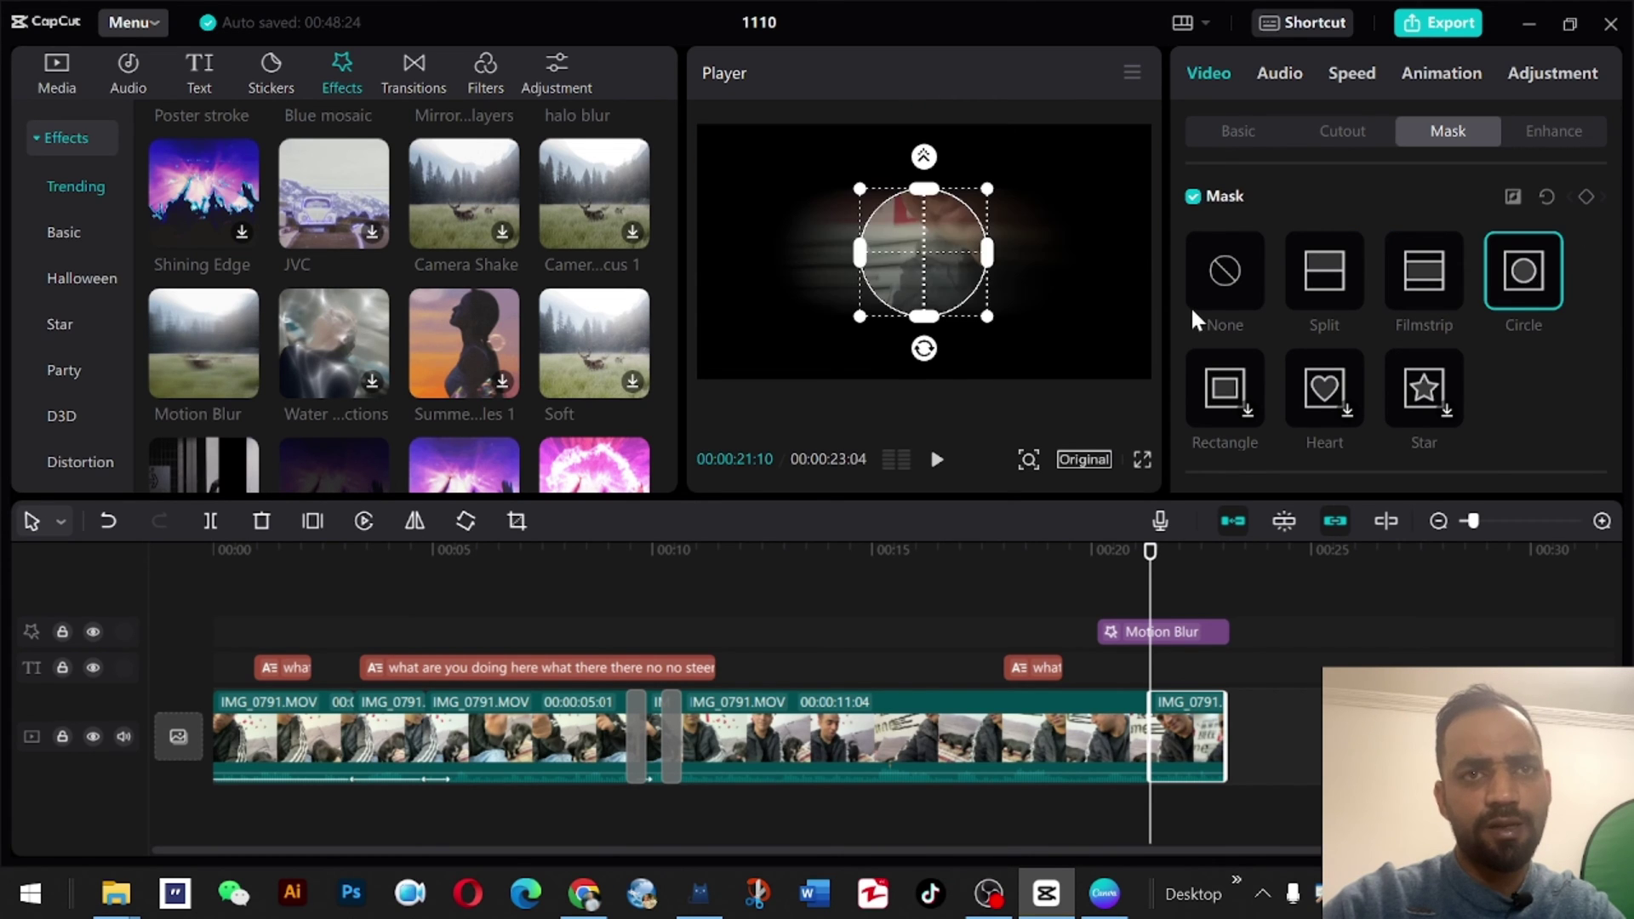
drag(990, 319, 1013, 349)
drag(957, 276, 978, 236)
click(1056, 563)
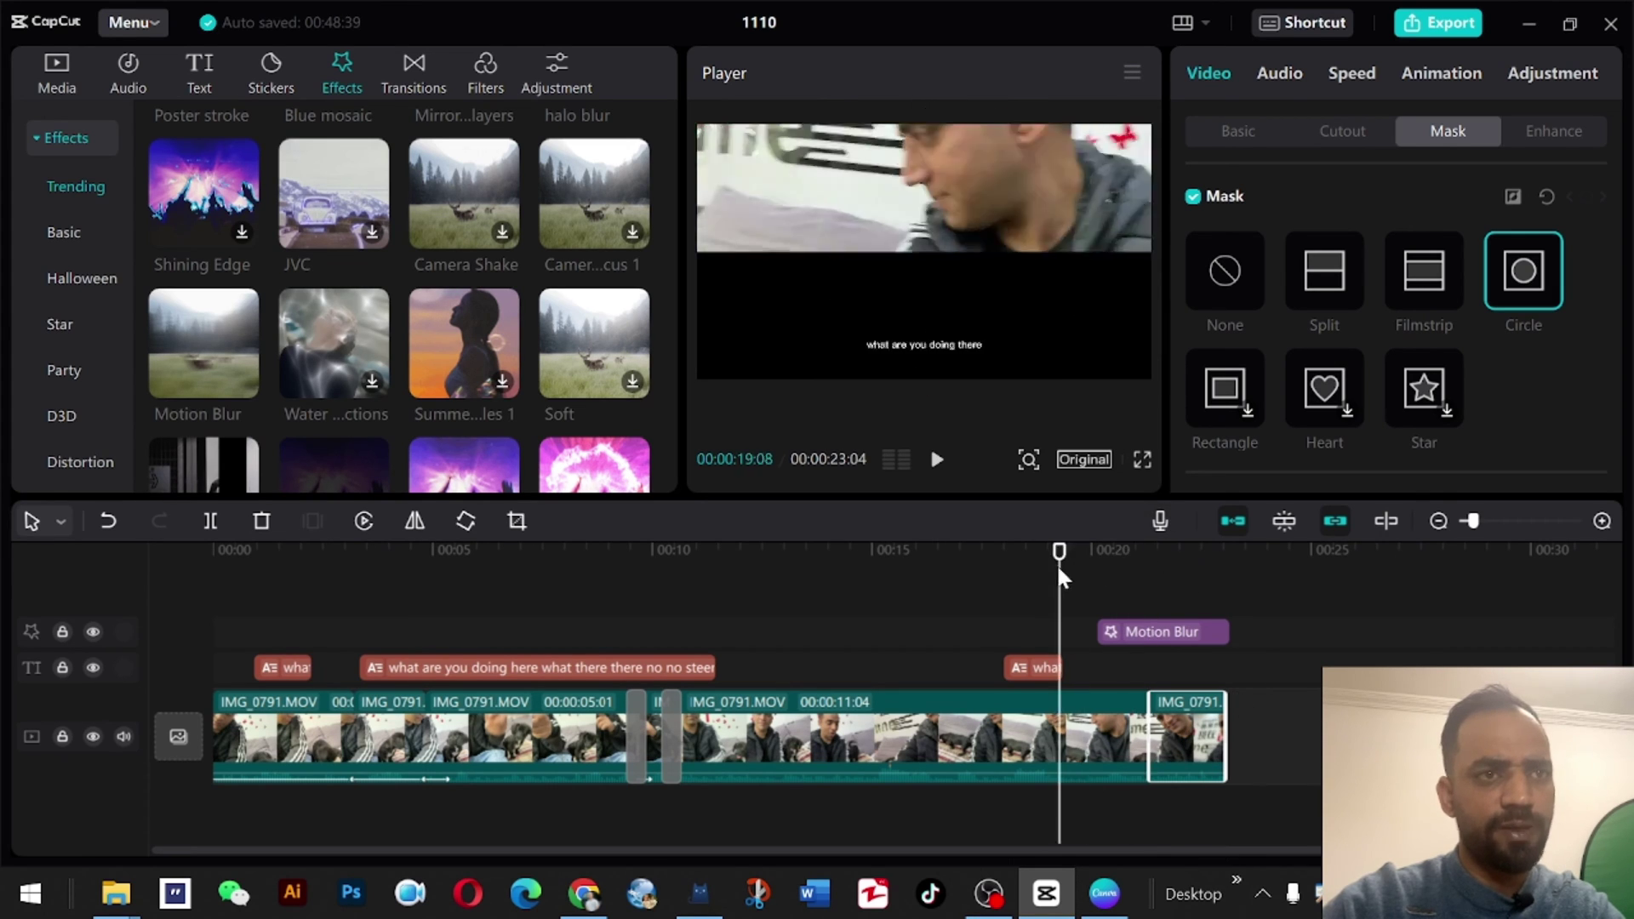
key(space)
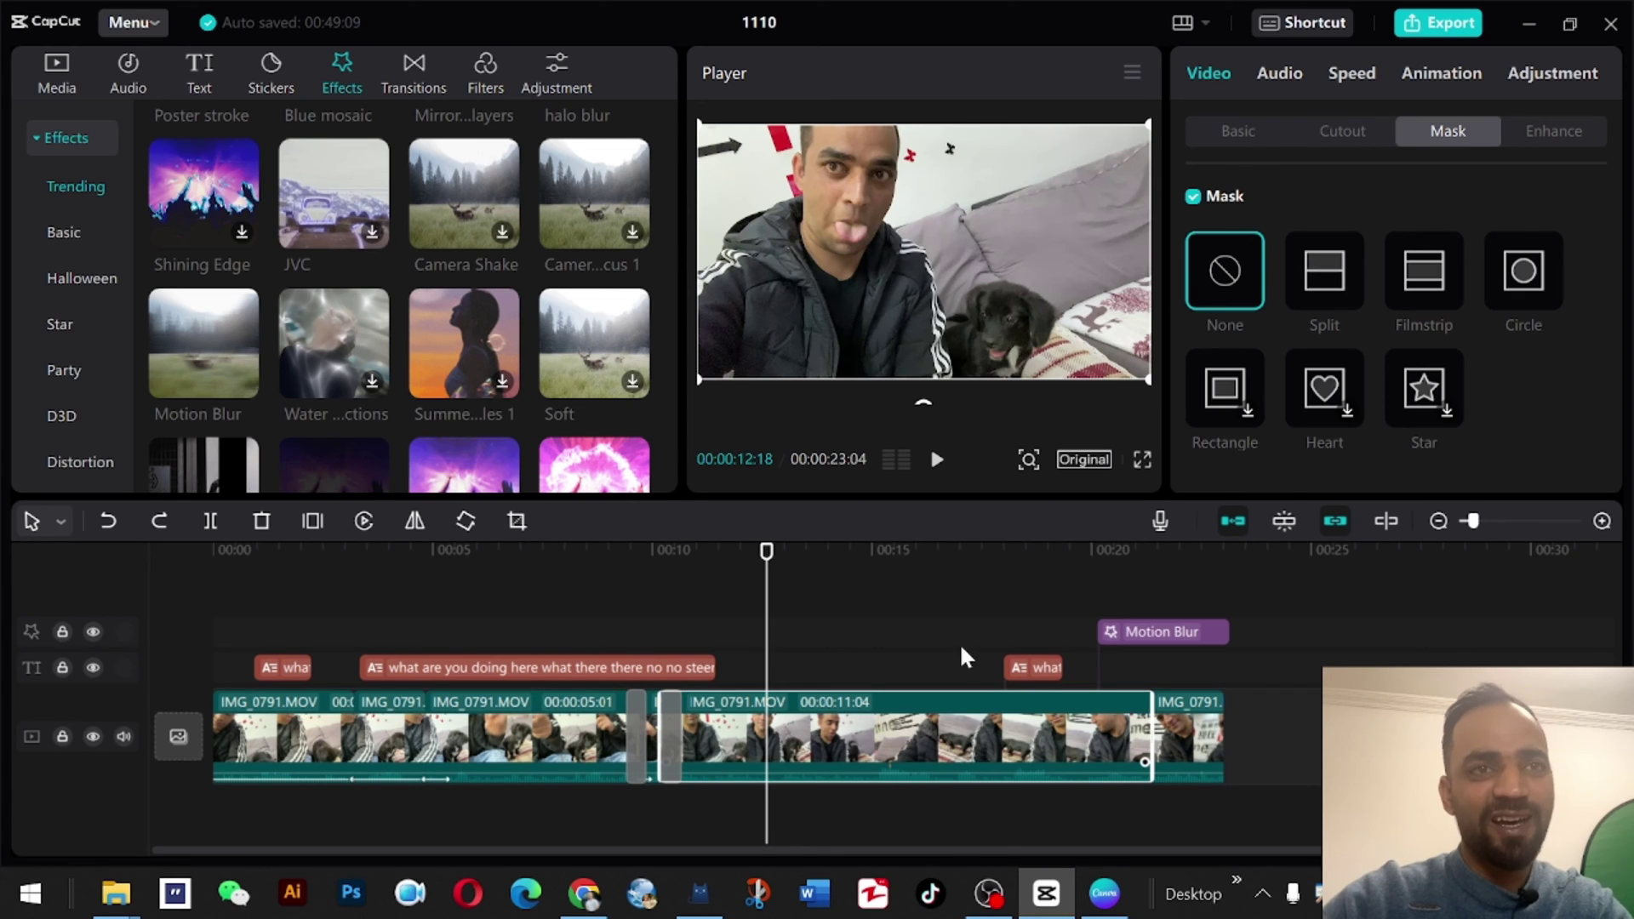
- Turn on Auto cutout for the middle clip and shift the cut-out person slightly up and left
click(1226, 130)
click(1350, 129)
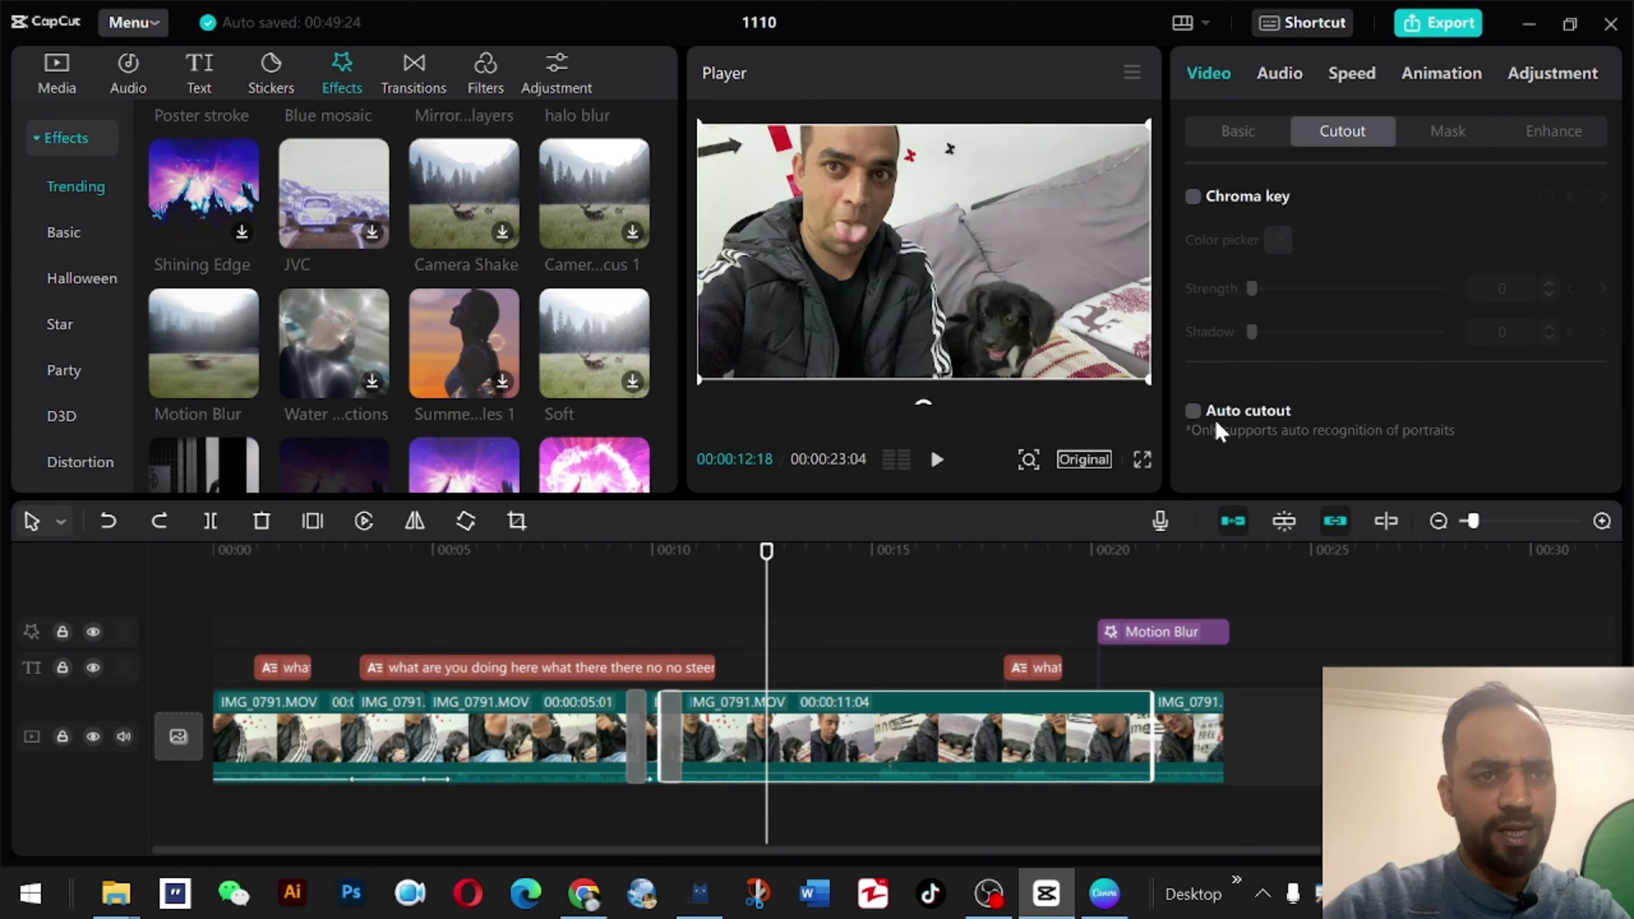
click(1192, 412)
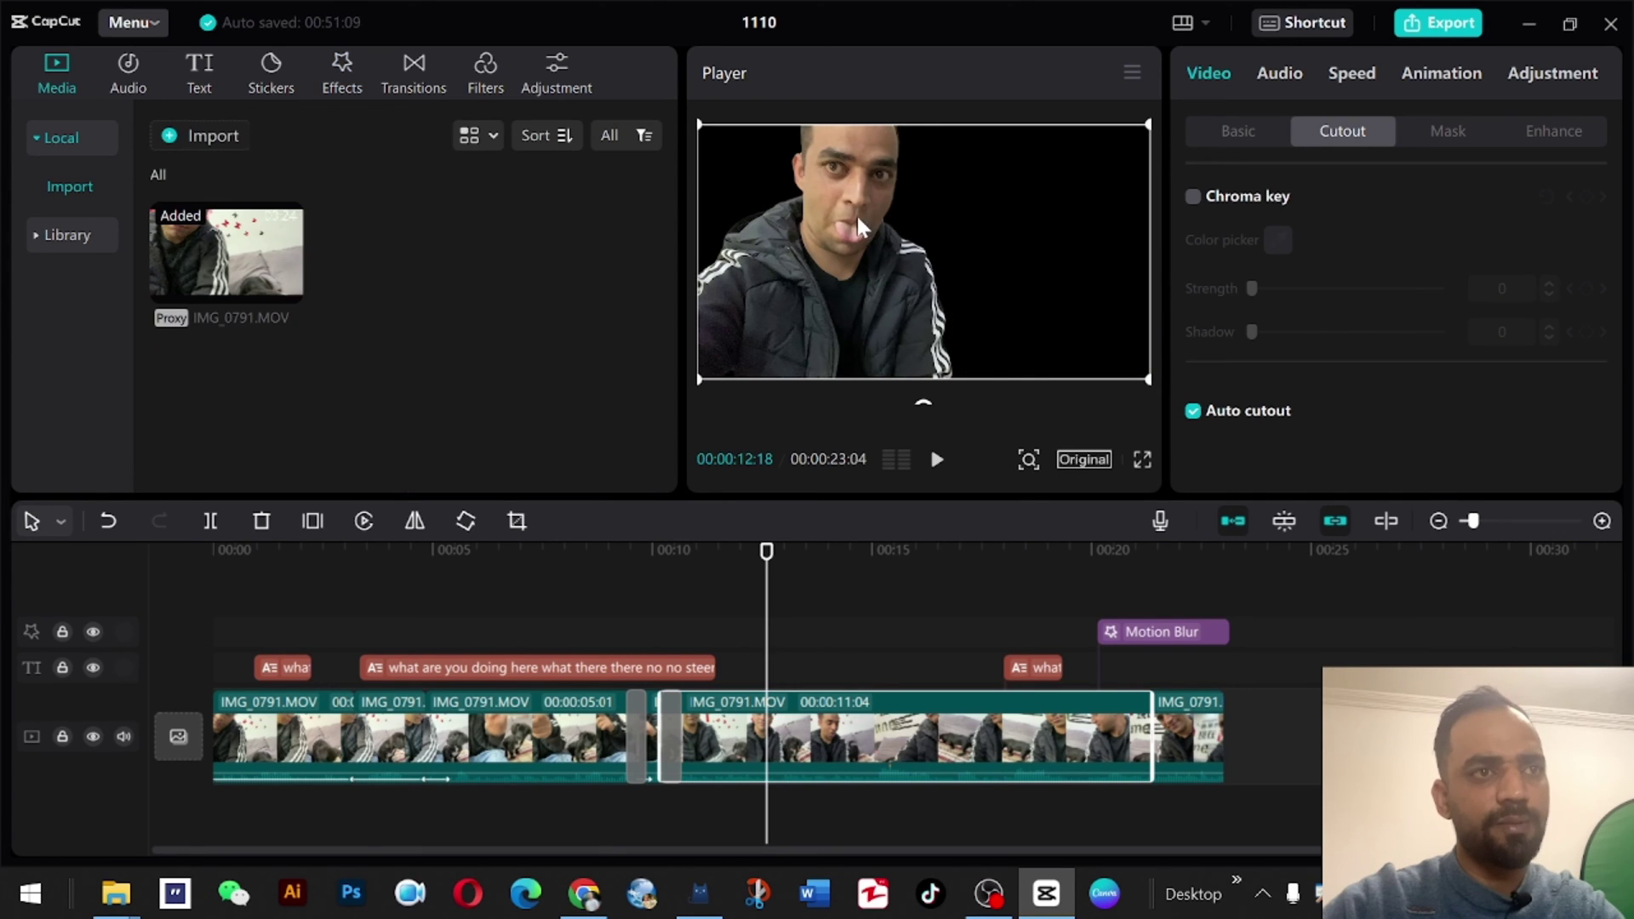
drag(856, 216, 974, 190)
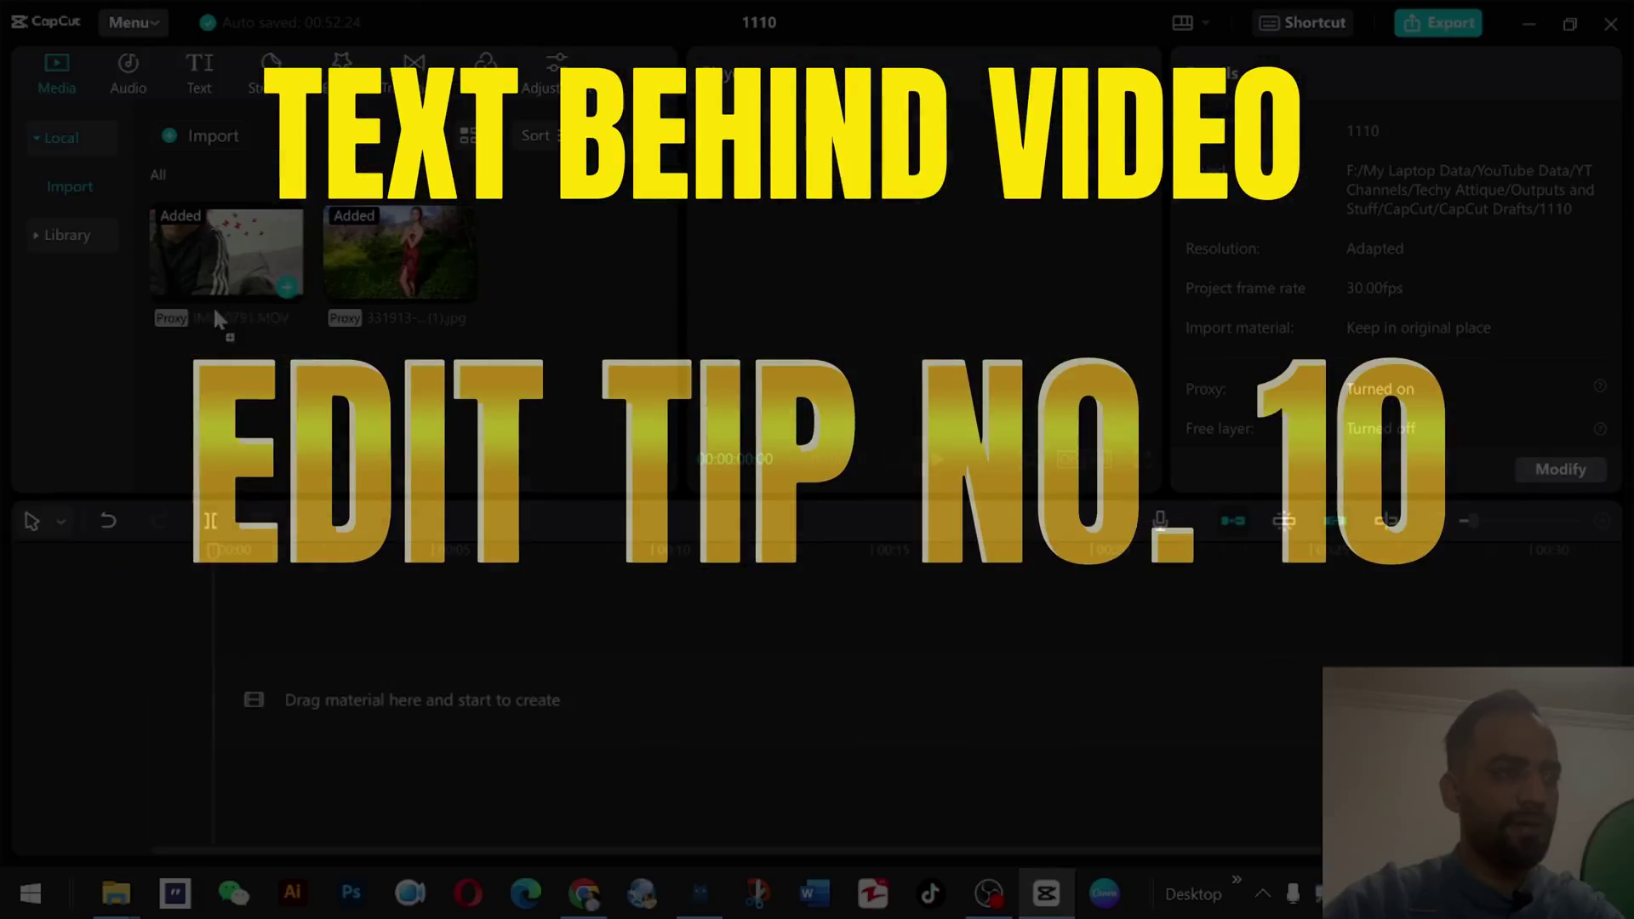
- Put IMG_0791 on the empty timeline, rewind, and add a default text box to edit
drag(213, 305, 244, 642)
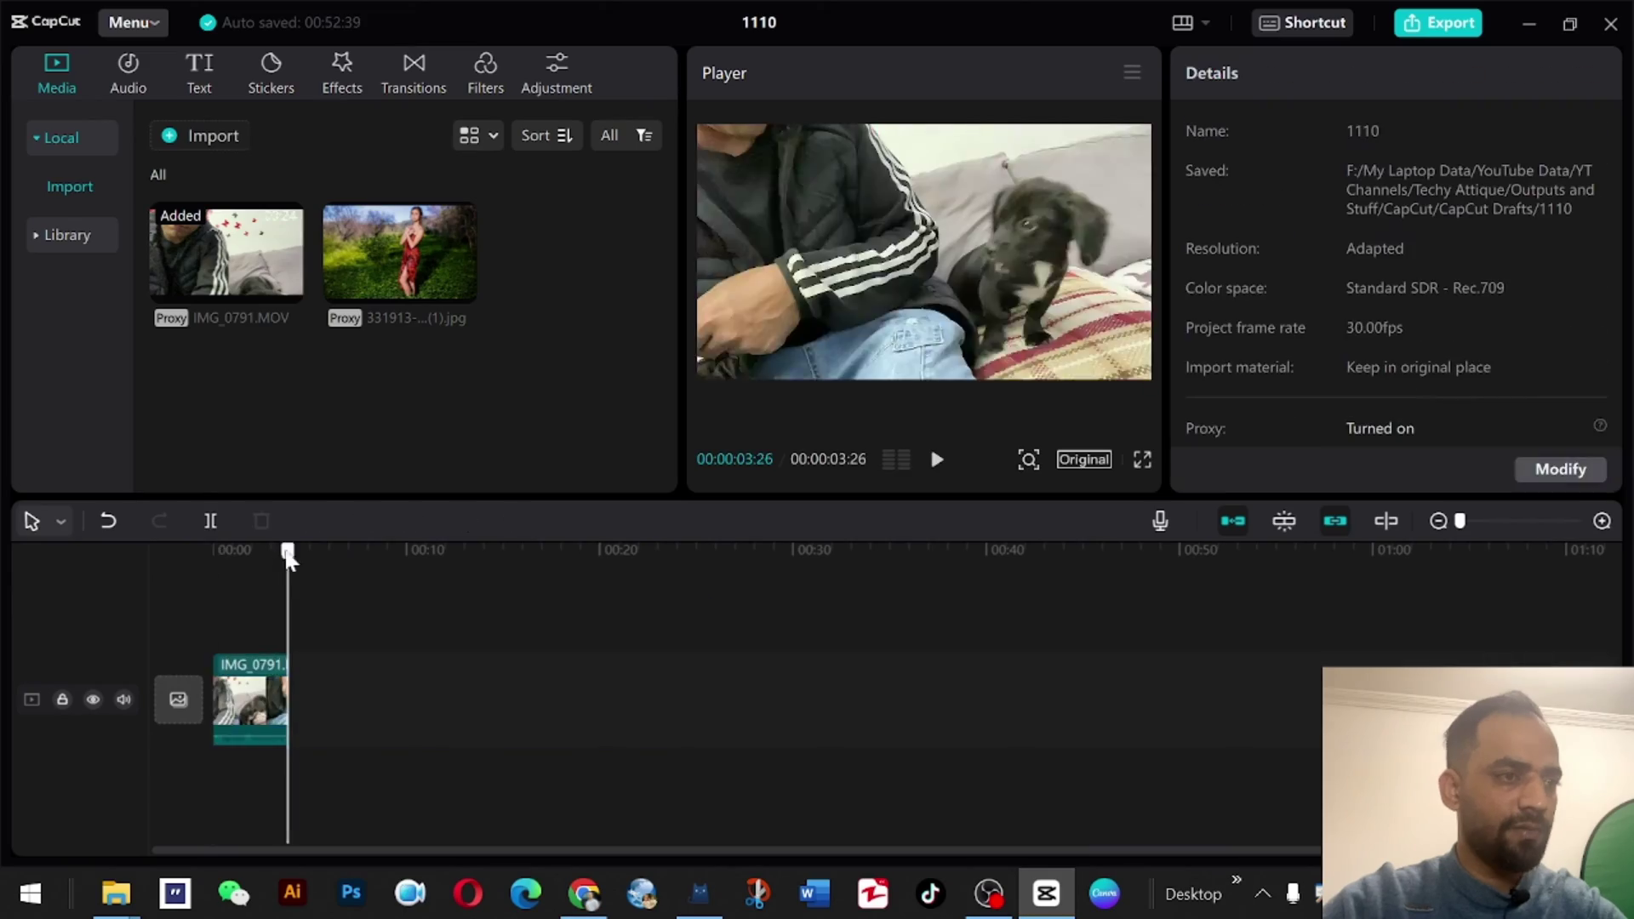
drag(288, 553, 213, 554)
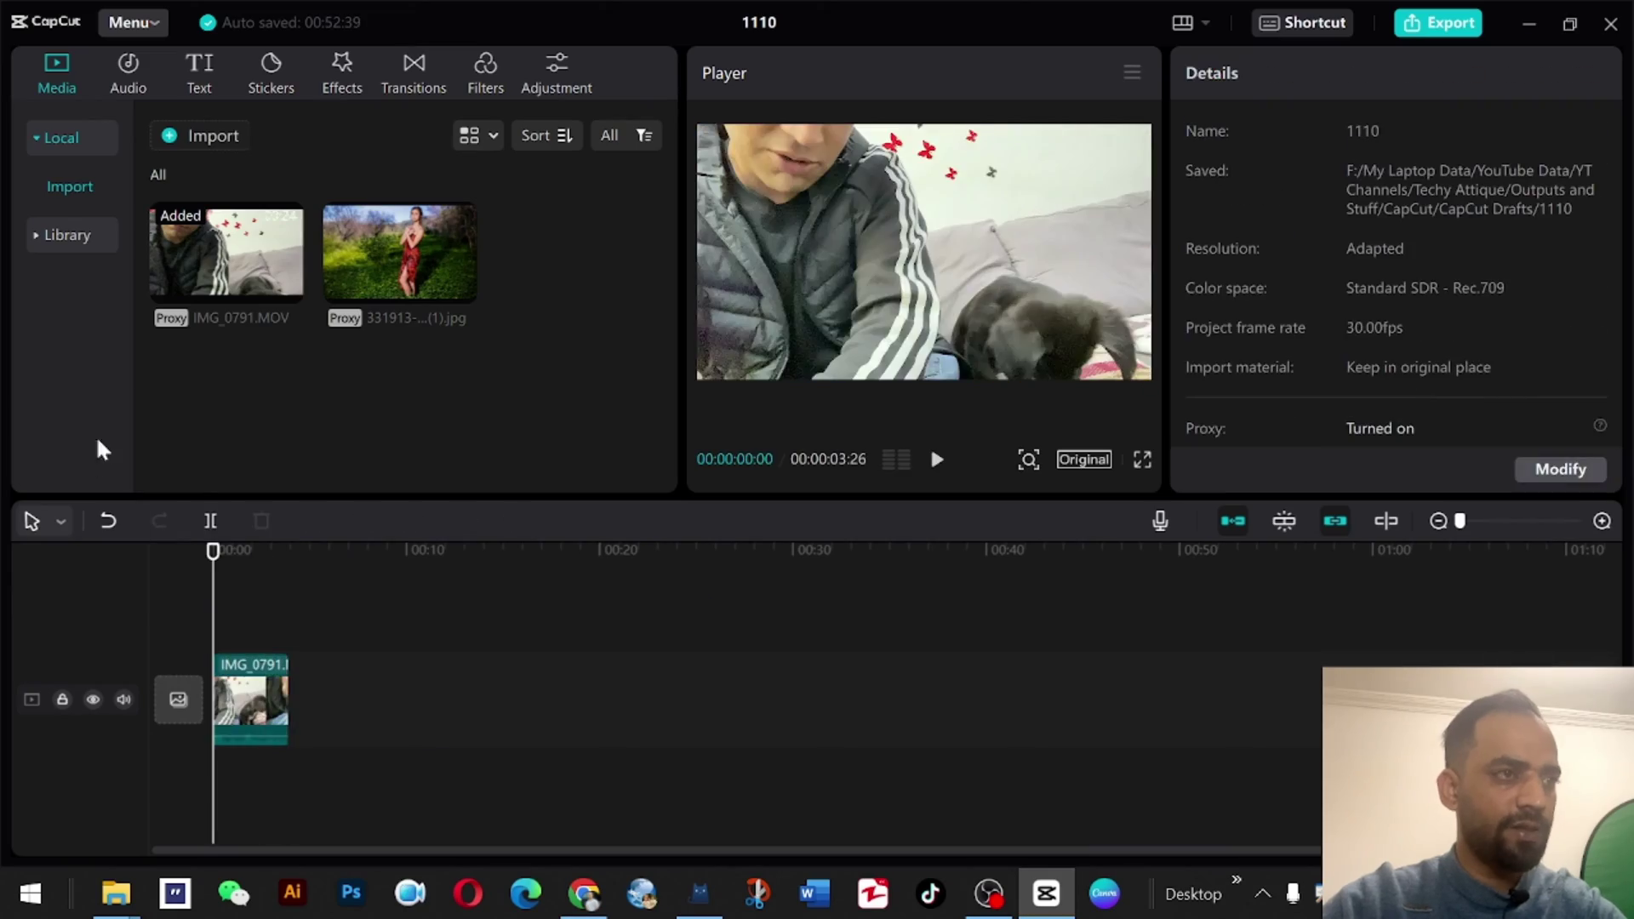
click(196, 61)
click(245, 241)
double_click(968, 259)
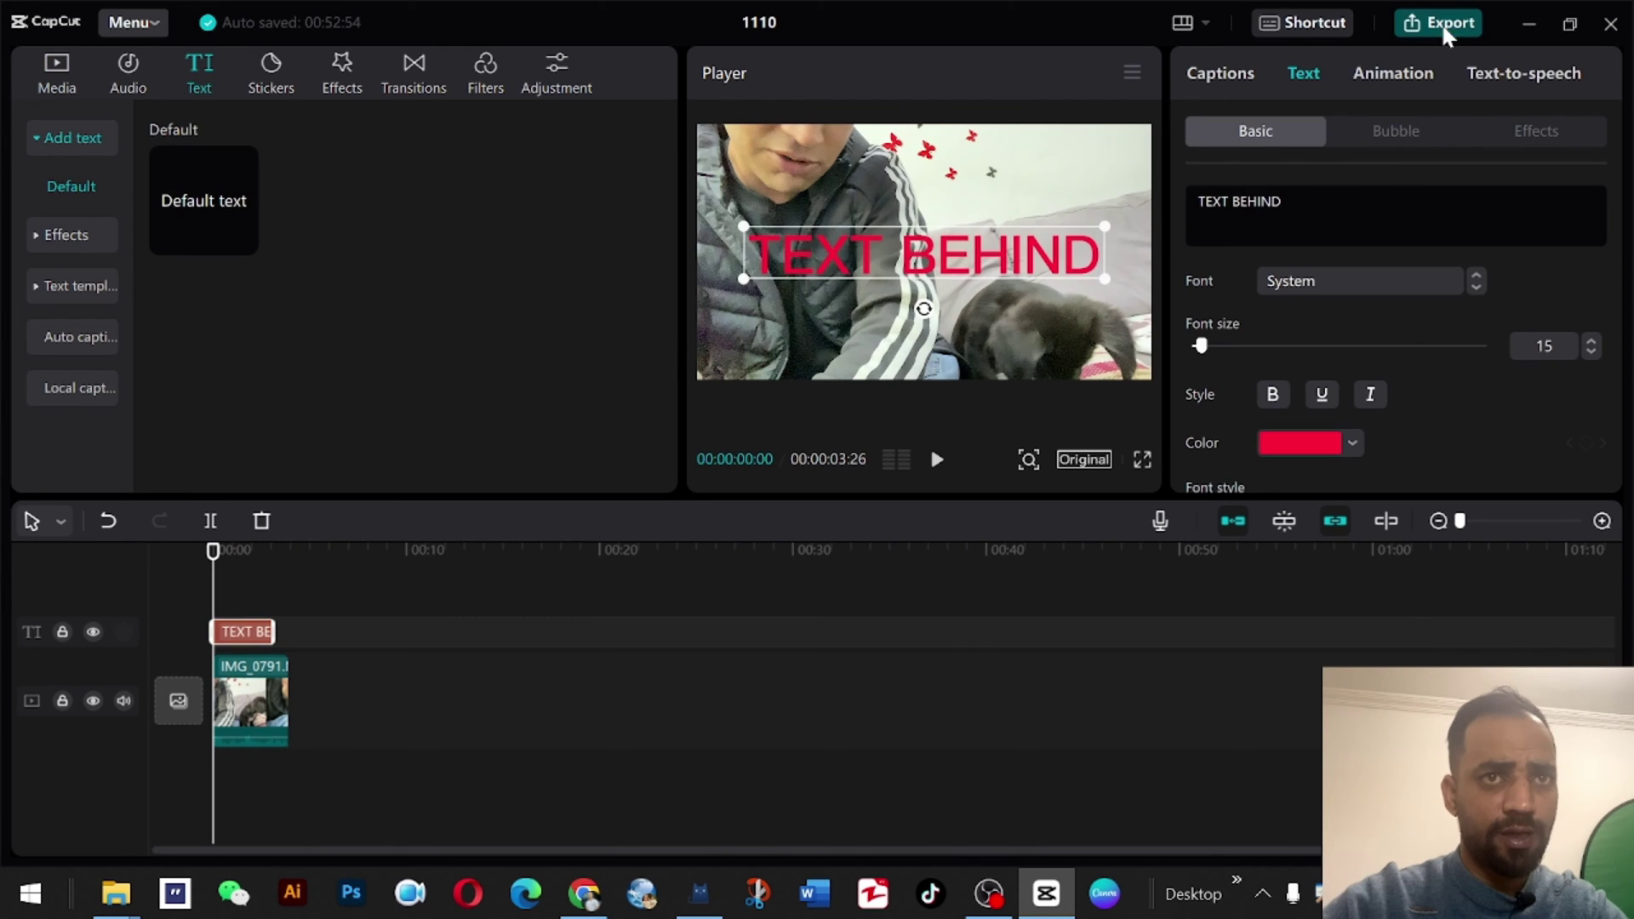
- Export the text-behind clip in 4K, close the finished export window, and return to Media
click(1446, 23)
click(1057, 722)
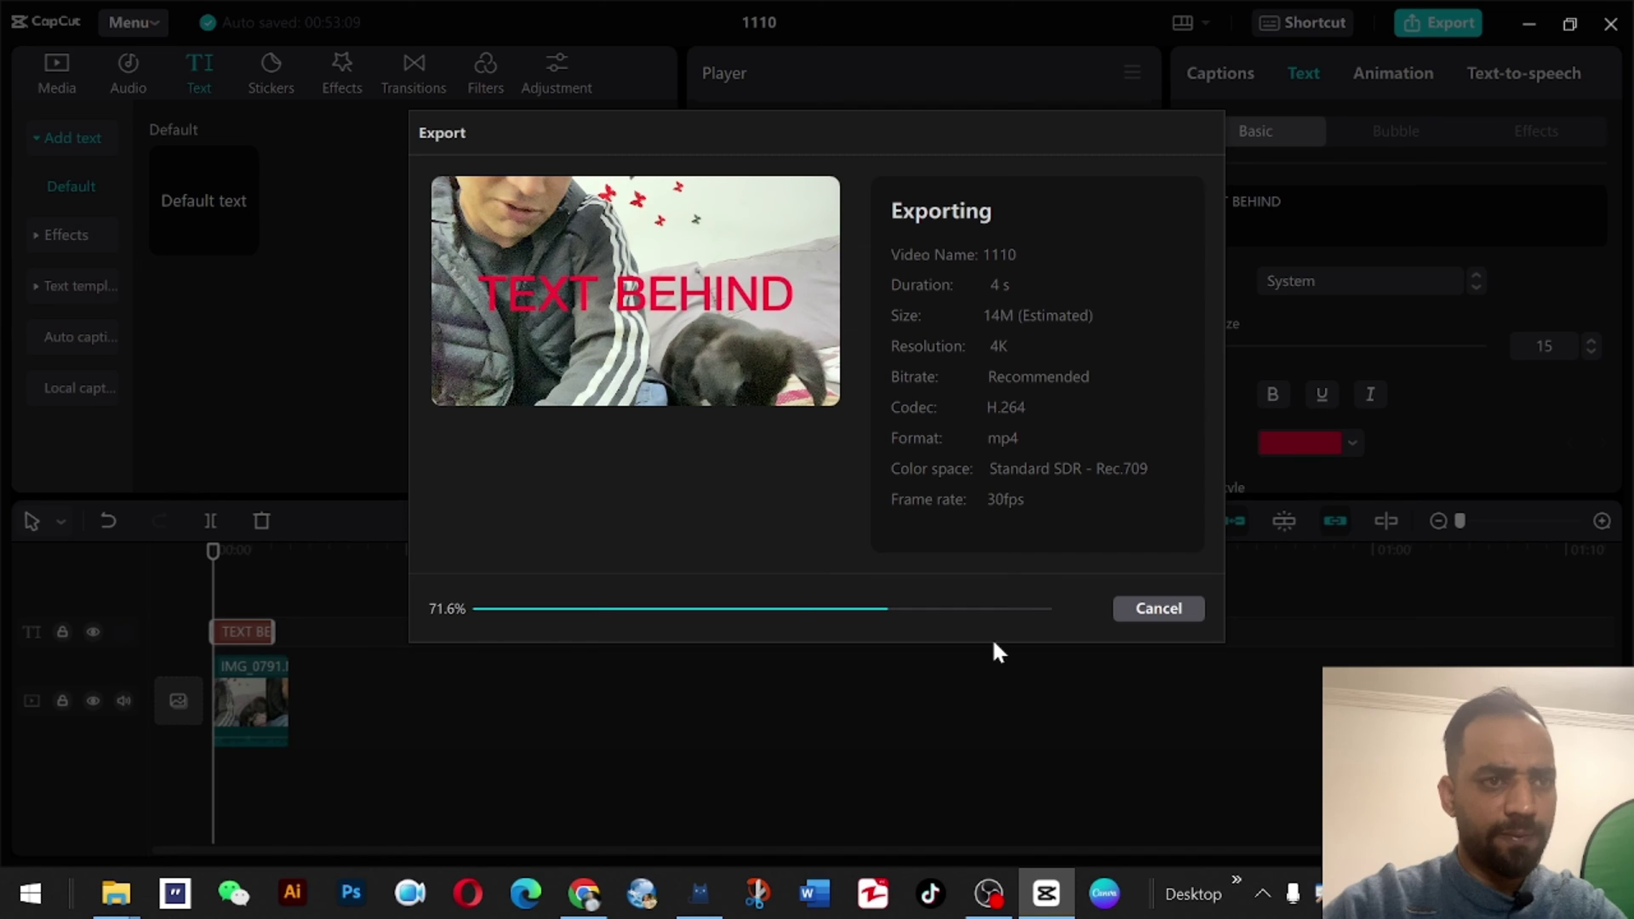
click(1159, 551)
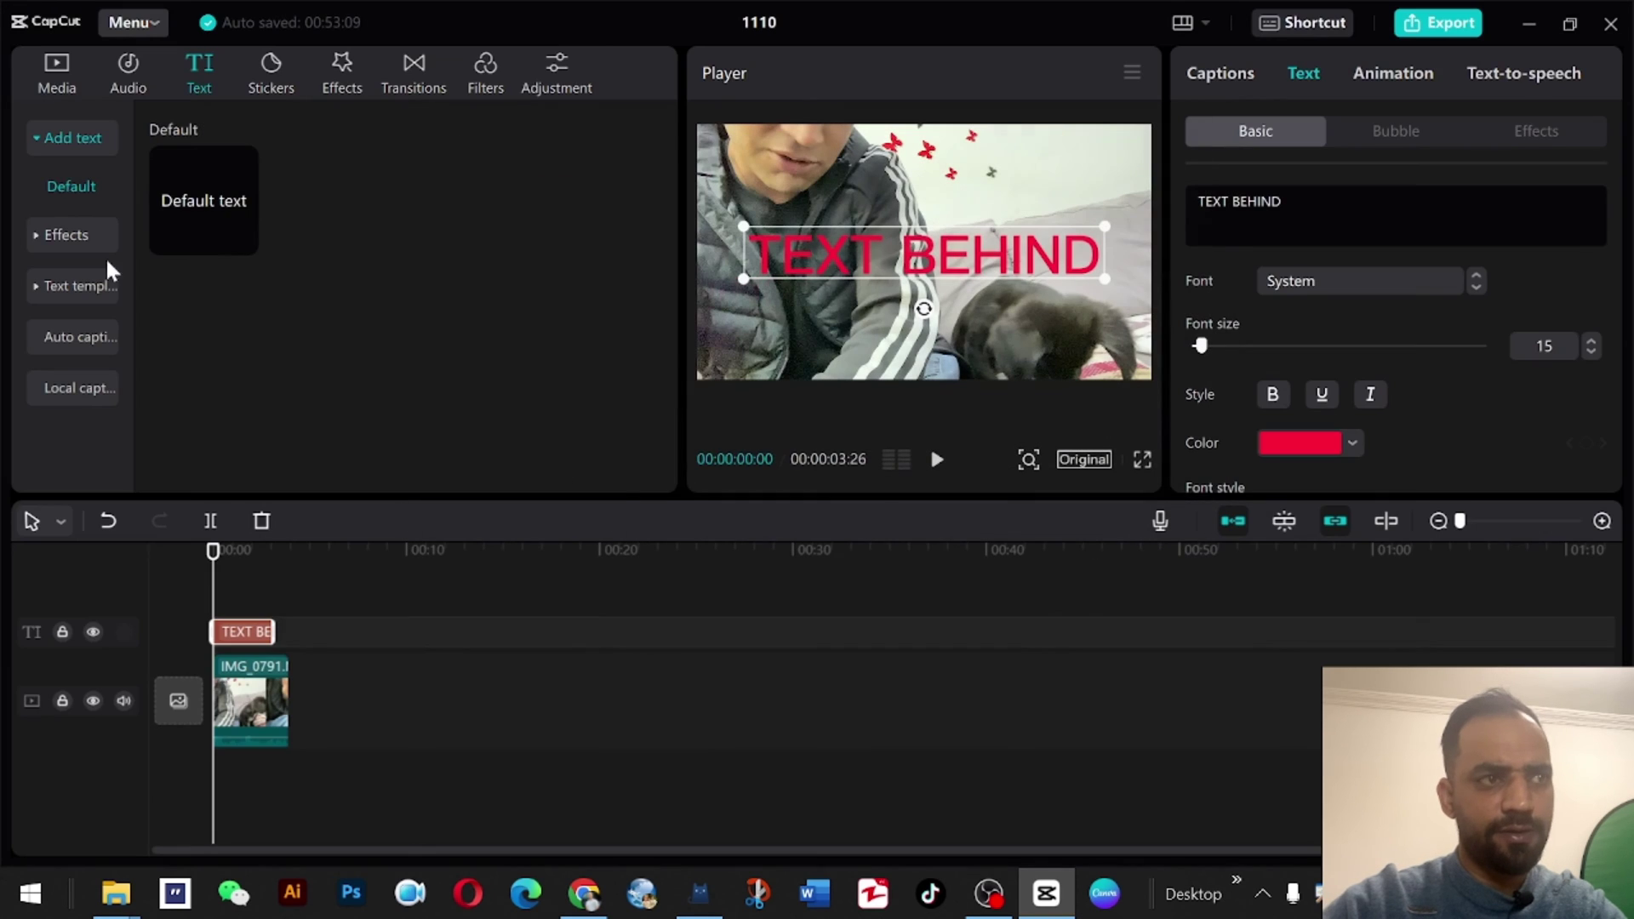
click(52, 65)
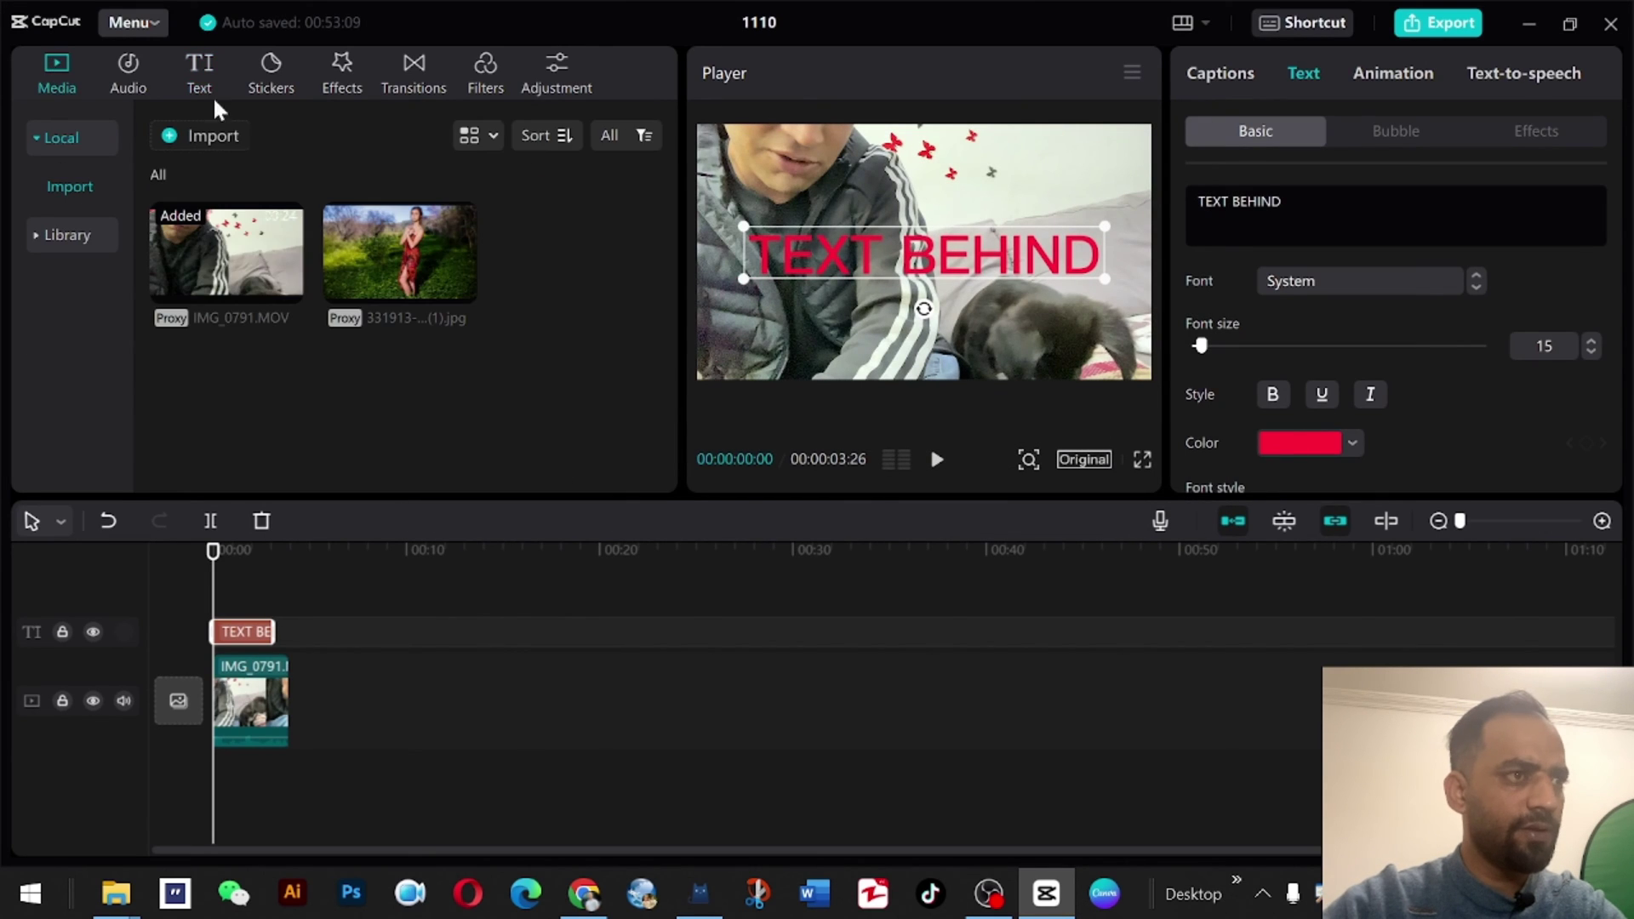
- Import 1110.mp4 onto the timeline and add IMG_0791 as an overlay track above it
click(215, 132)
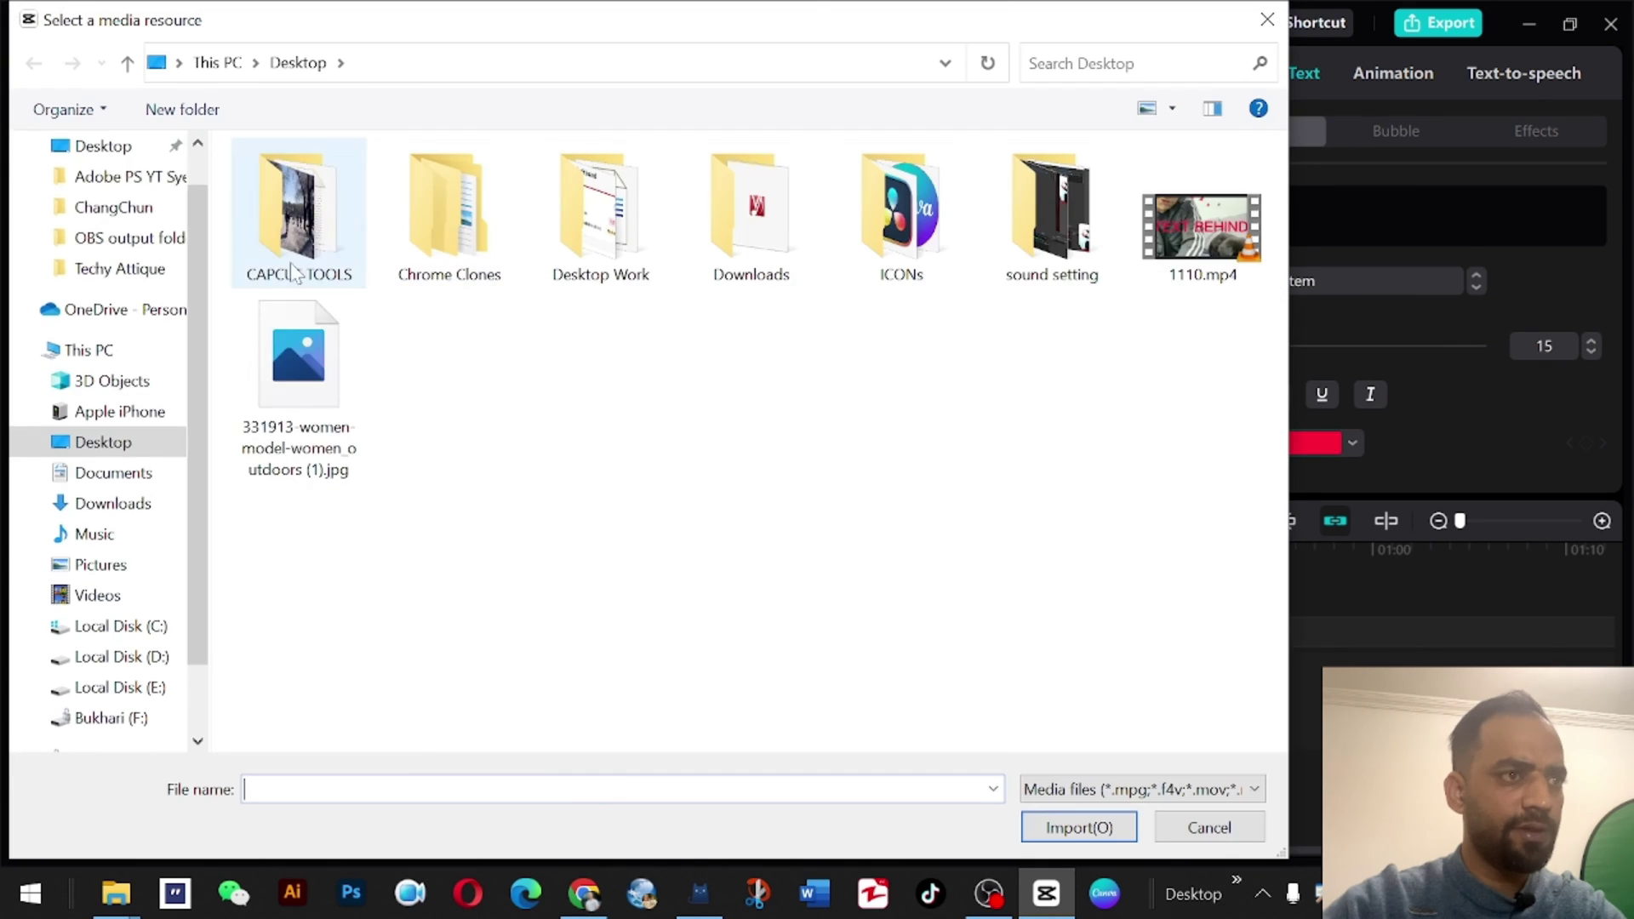
double_click(1204, 227)
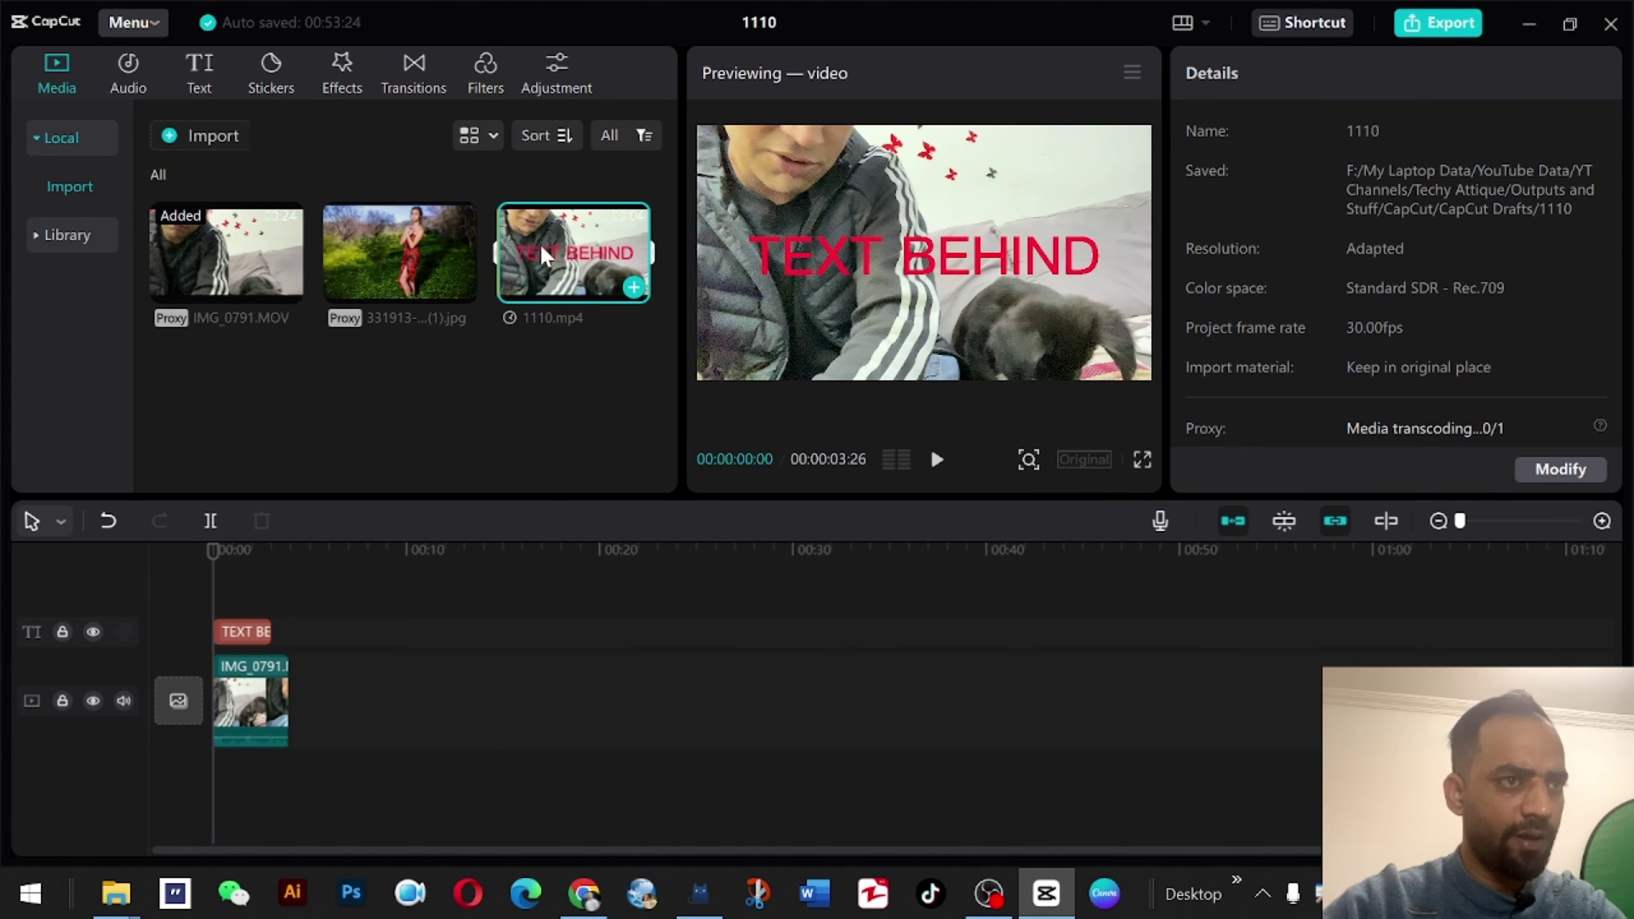
drag(559, 245, 325, 700)
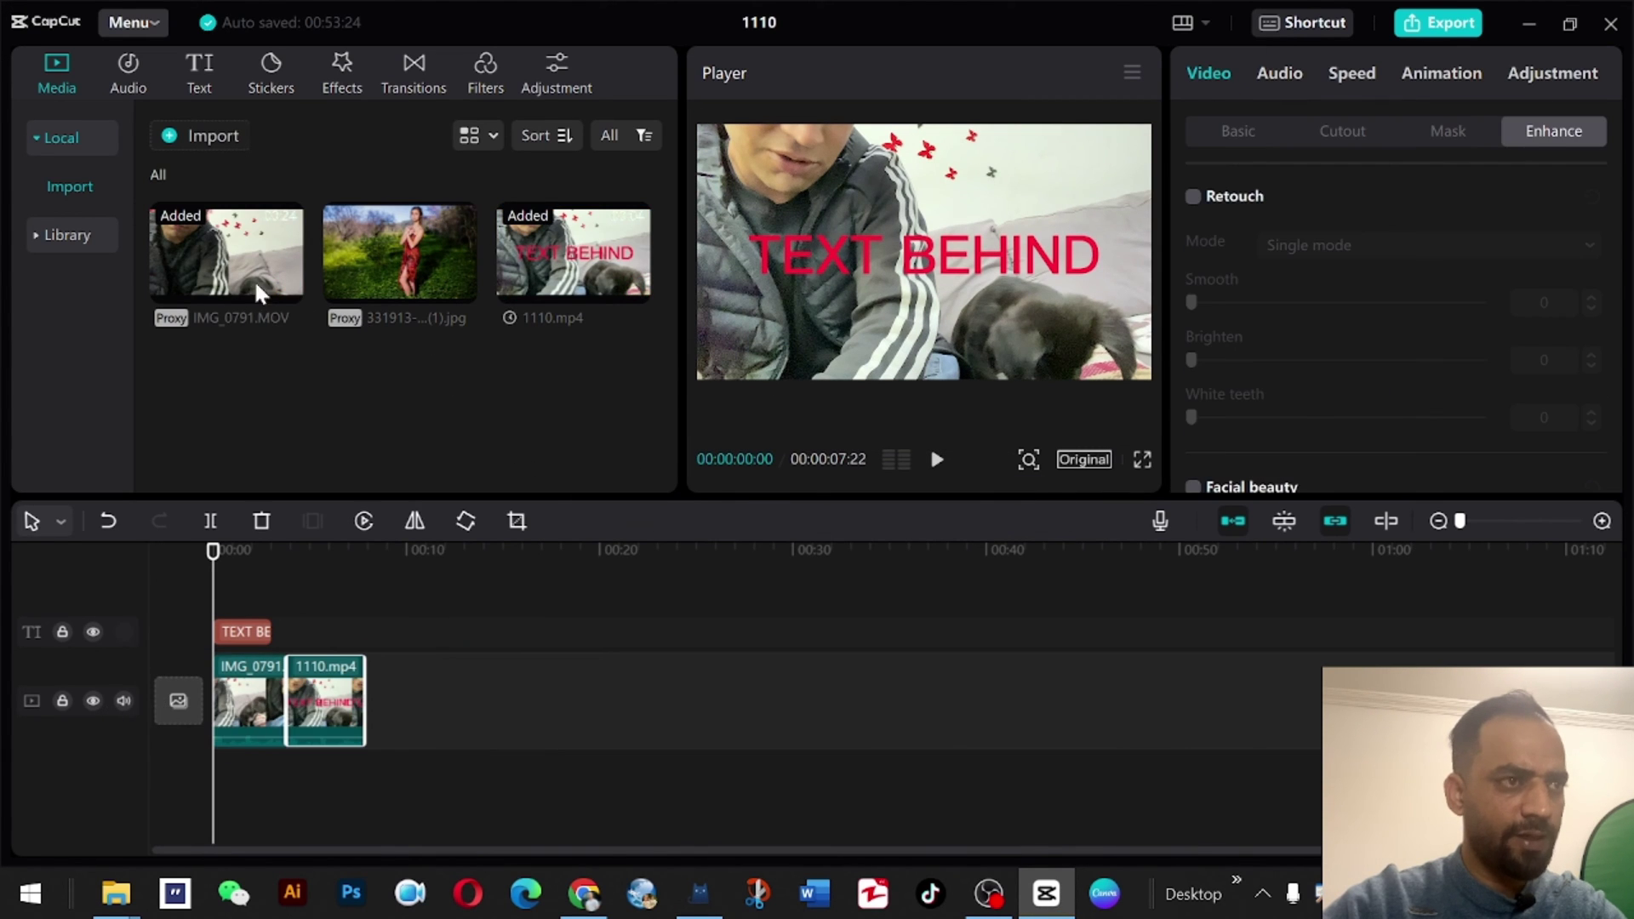
drag(247, 277, 226, 804)
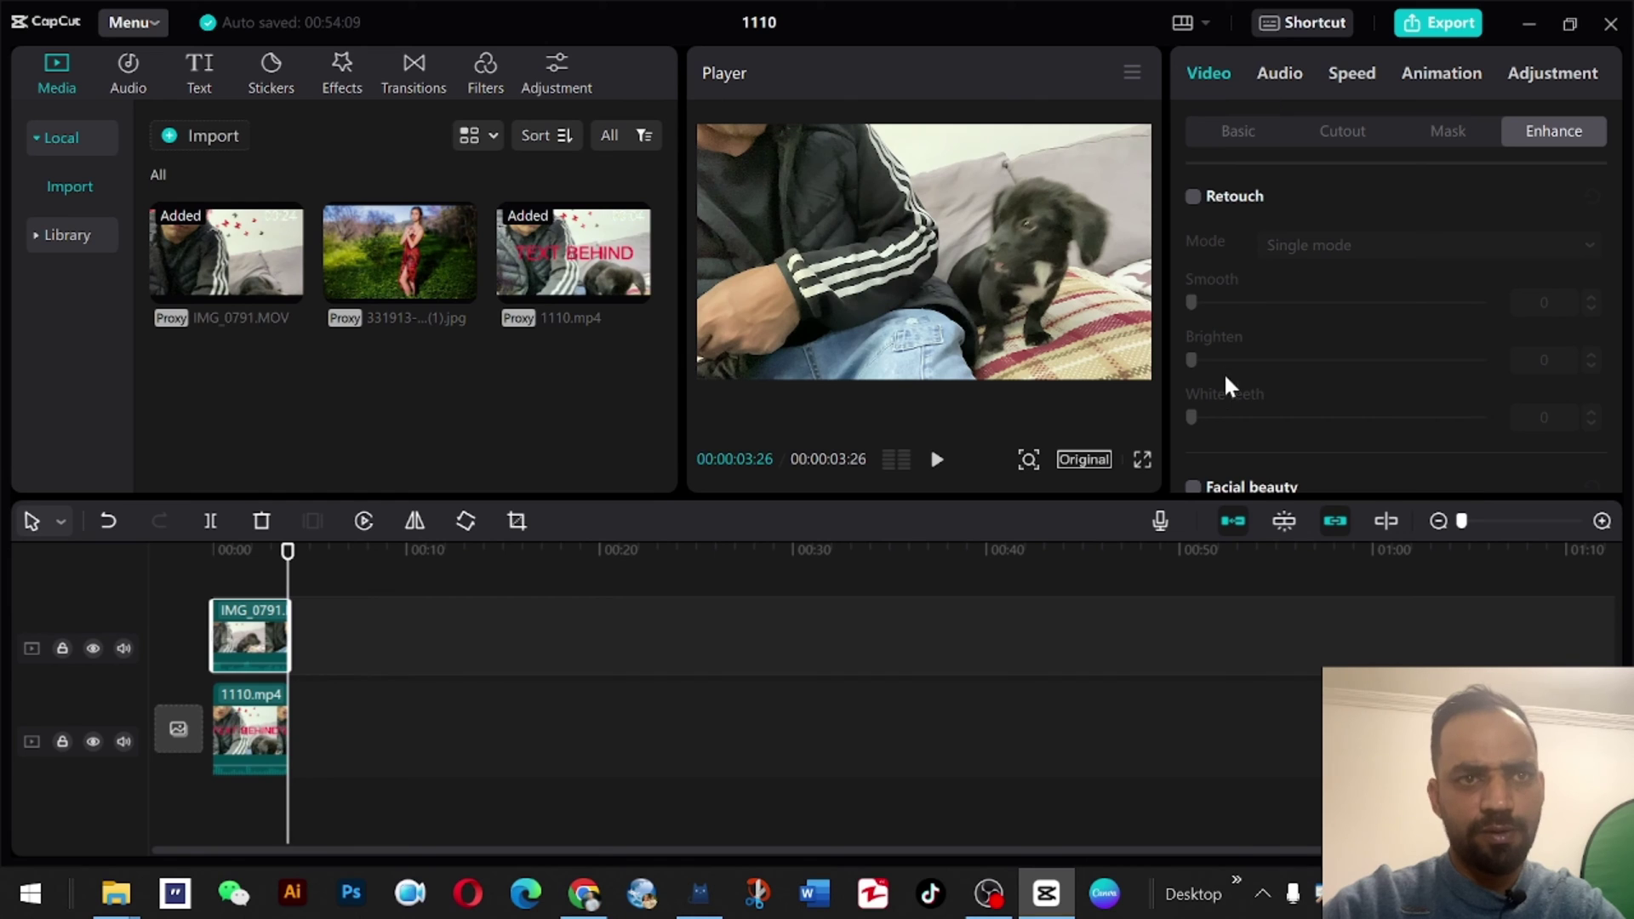
- Apply Auto cutout to the IMG_0791 overlay to remove the background around the person
click(1244, 135)
click(1325, 132)
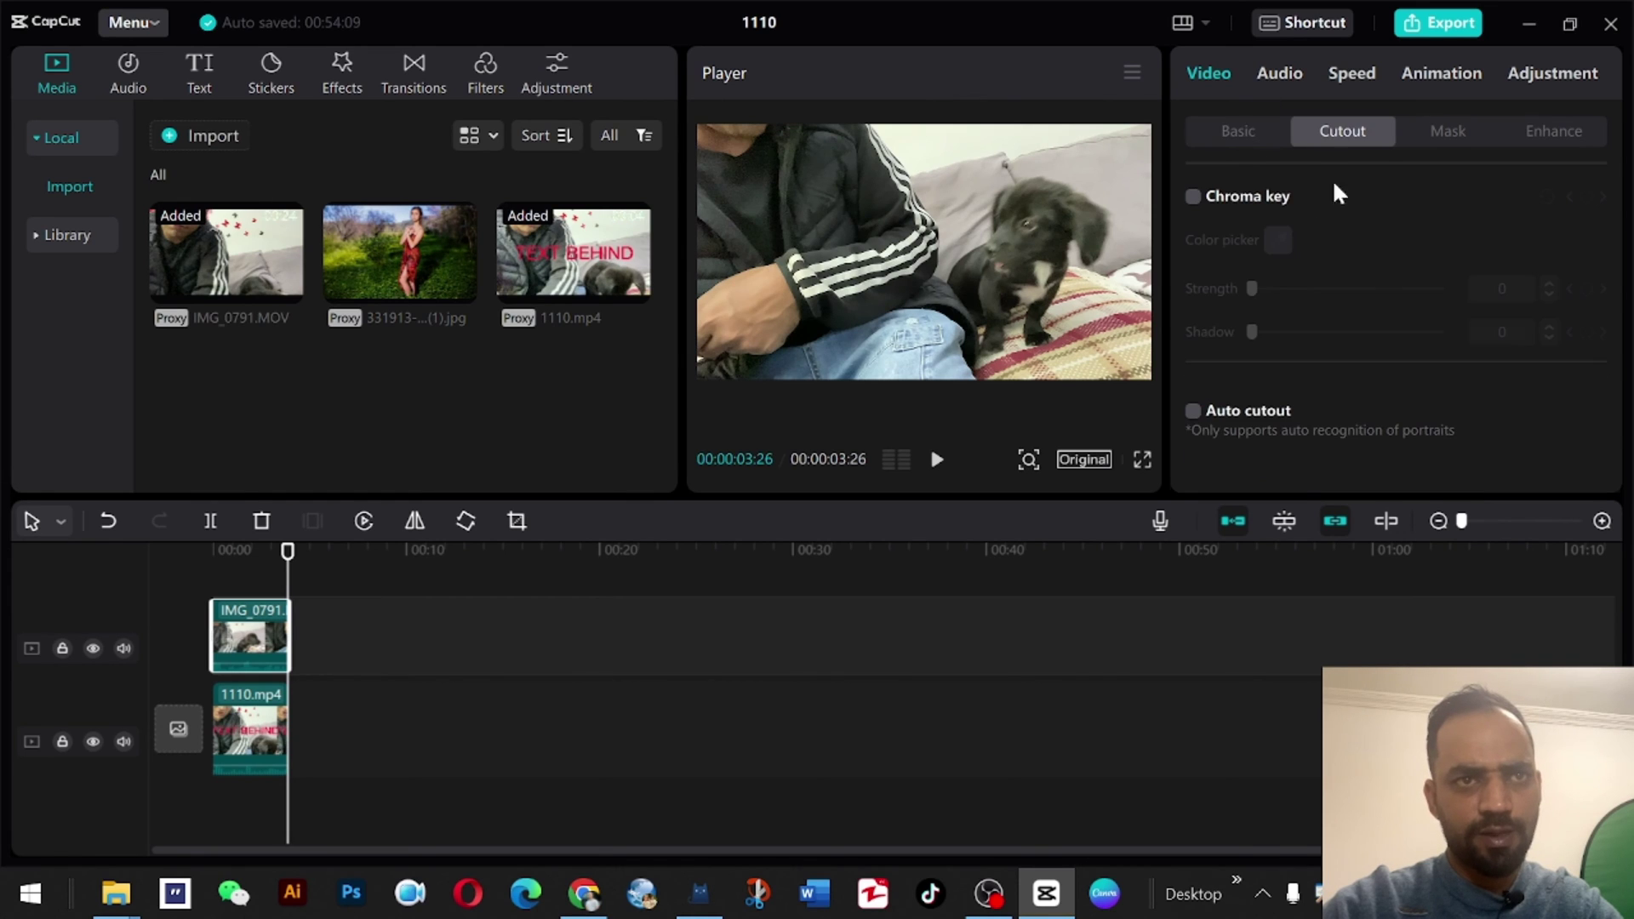
click(1193, 411)
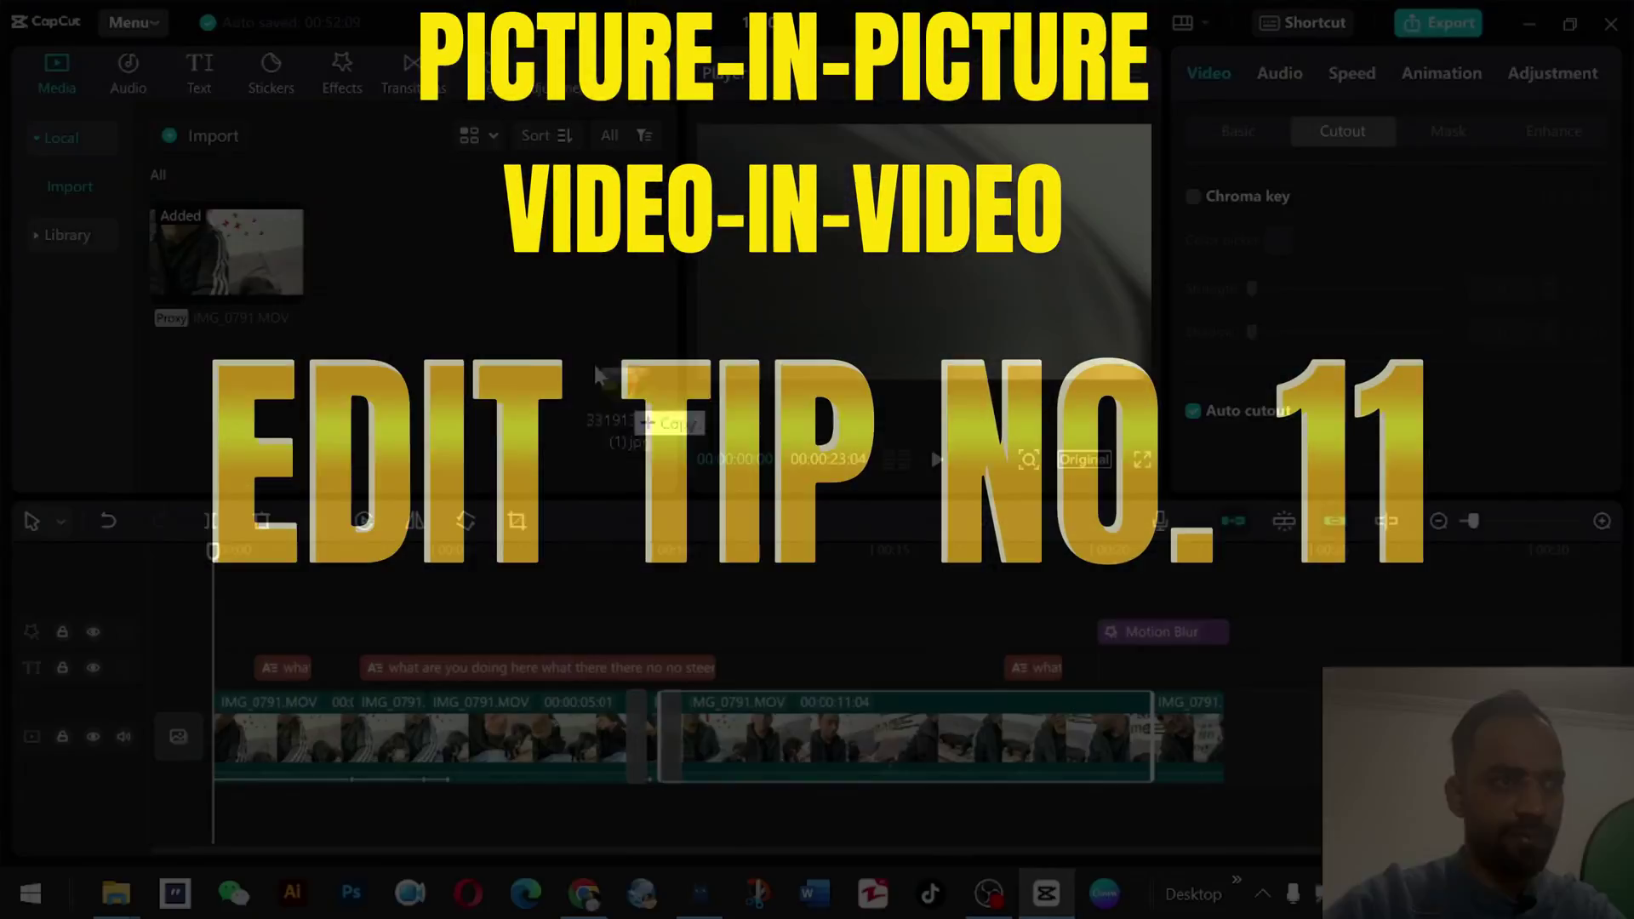
- Import the woman's photo, add it to the timeline, and shrink it into the upper right
drag(594, 361, 543, 315)
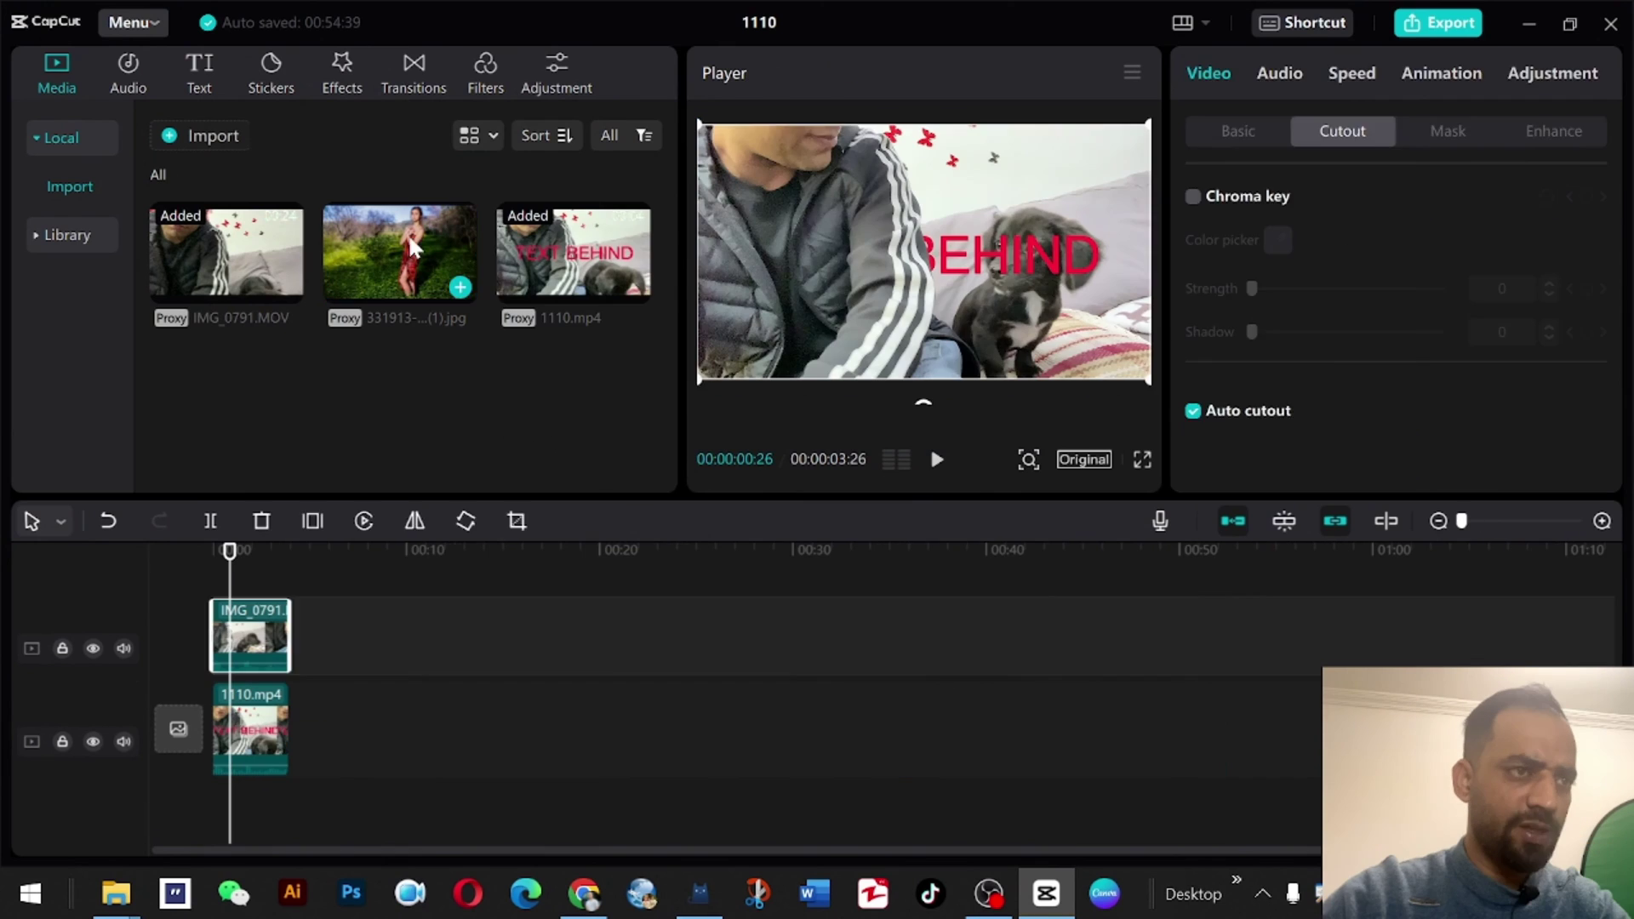
drag(411, 245, 339, 634)
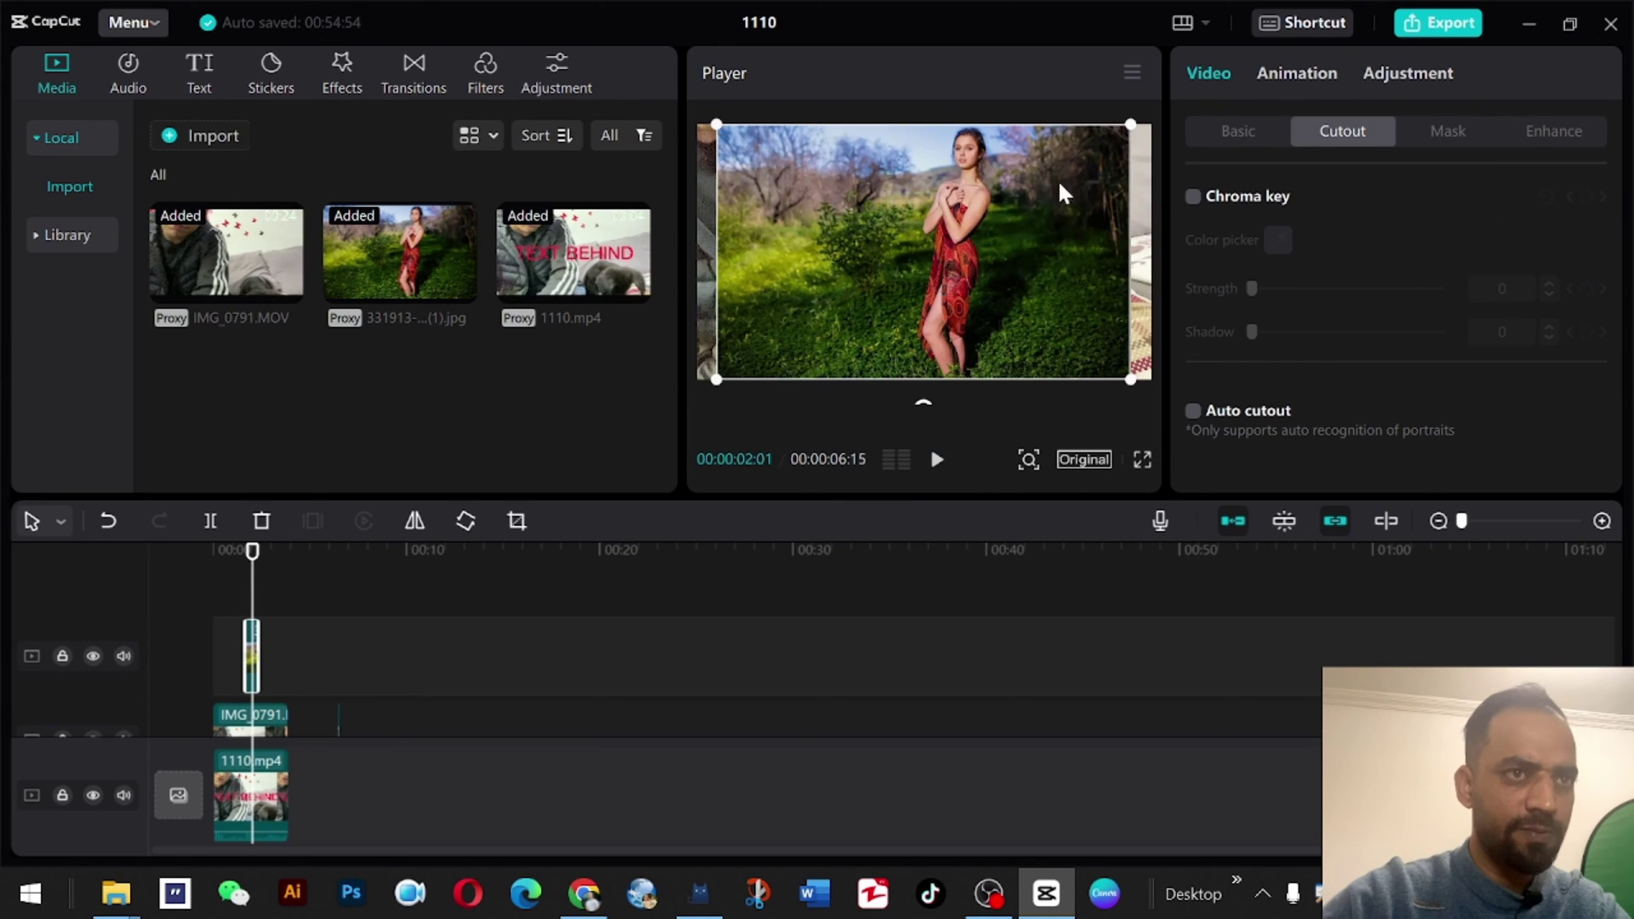
drag(718, 126, 757, 309)
- Add IMG_0791.MOV as a small picture-in-picture window in the lower right
drag(255, 252, 194, 589)
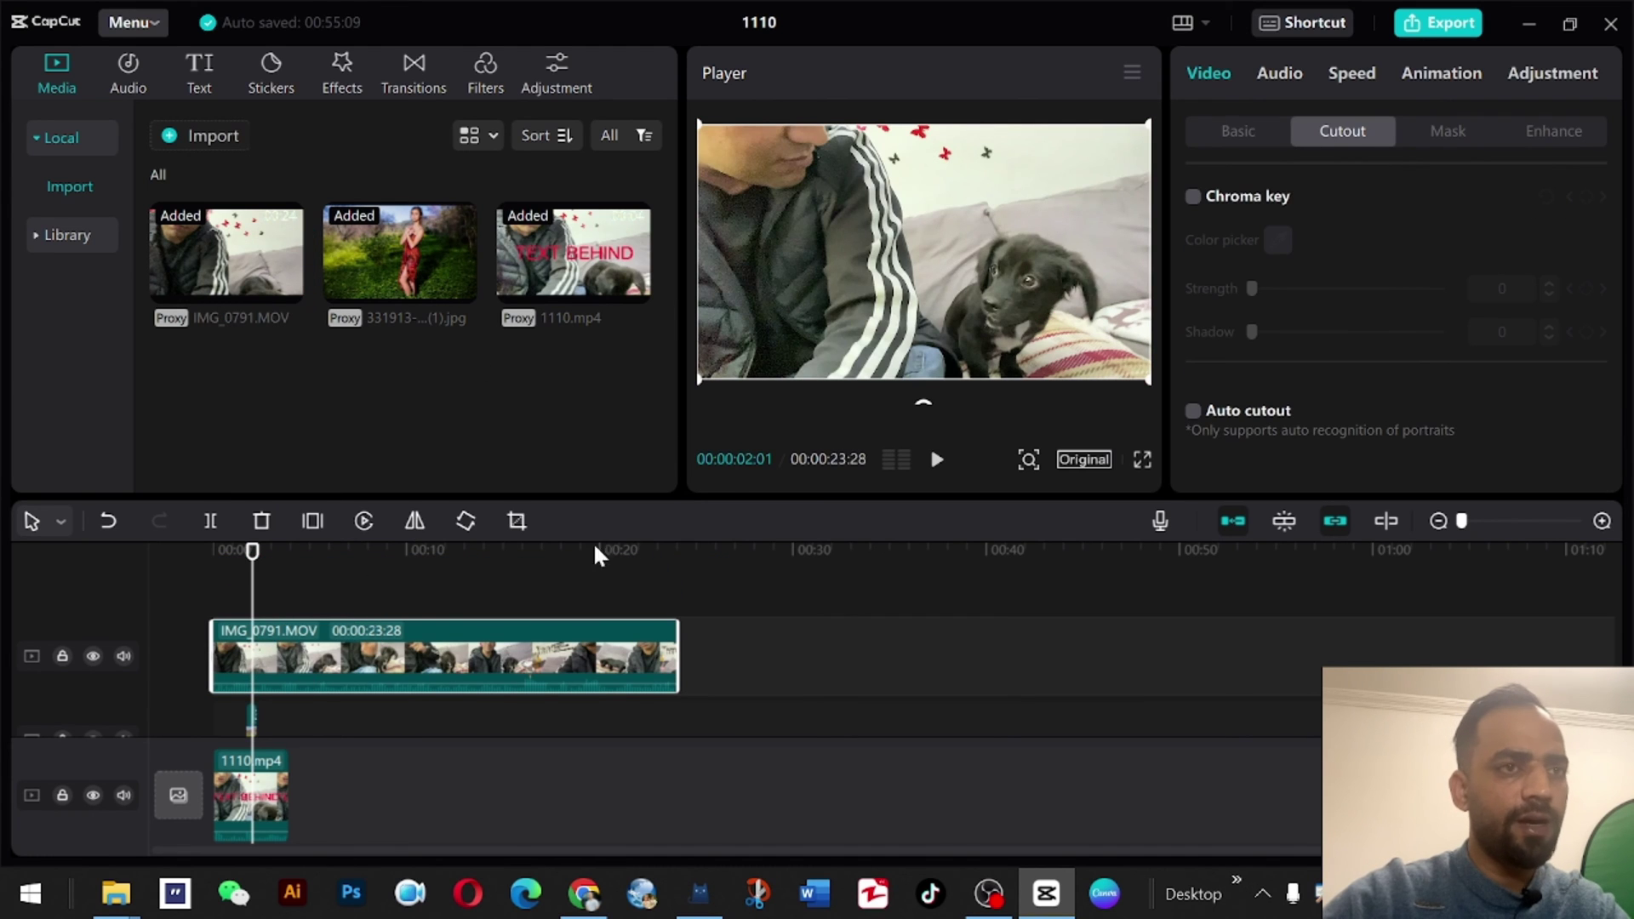
drag(703, 132, 839, 182)
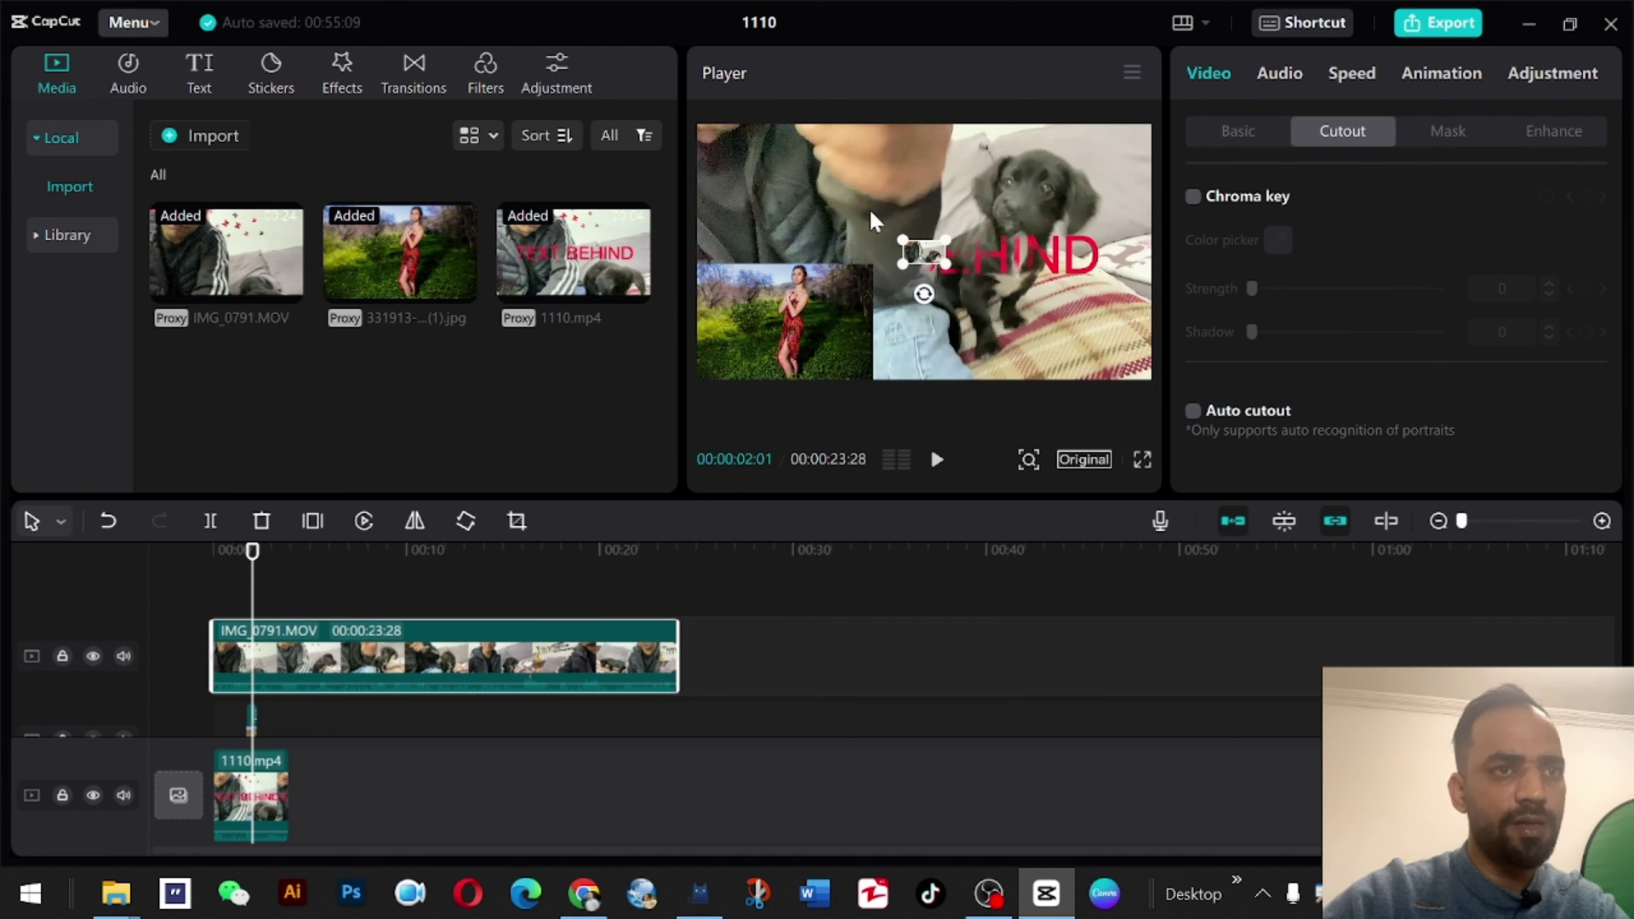
drag(947, 264, 1005, 297)
drag(904, 244, 1045, 307)
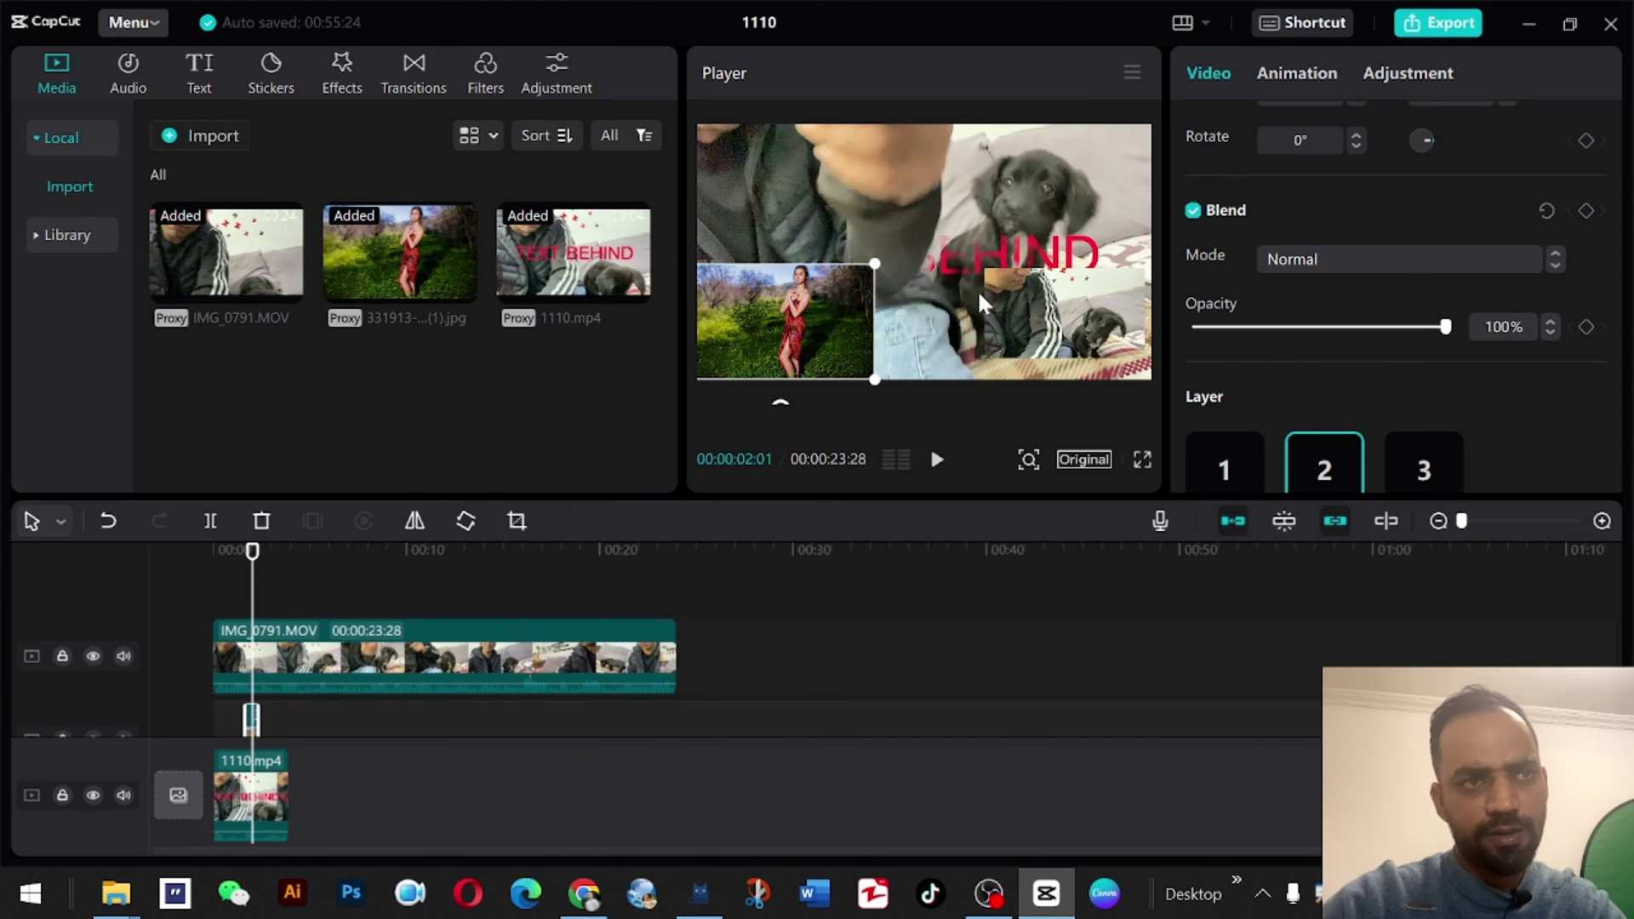
- Set the woman's photo overlay to 36% opacity and move it toward the frame centre
click(429, 674)
click(809, 315)
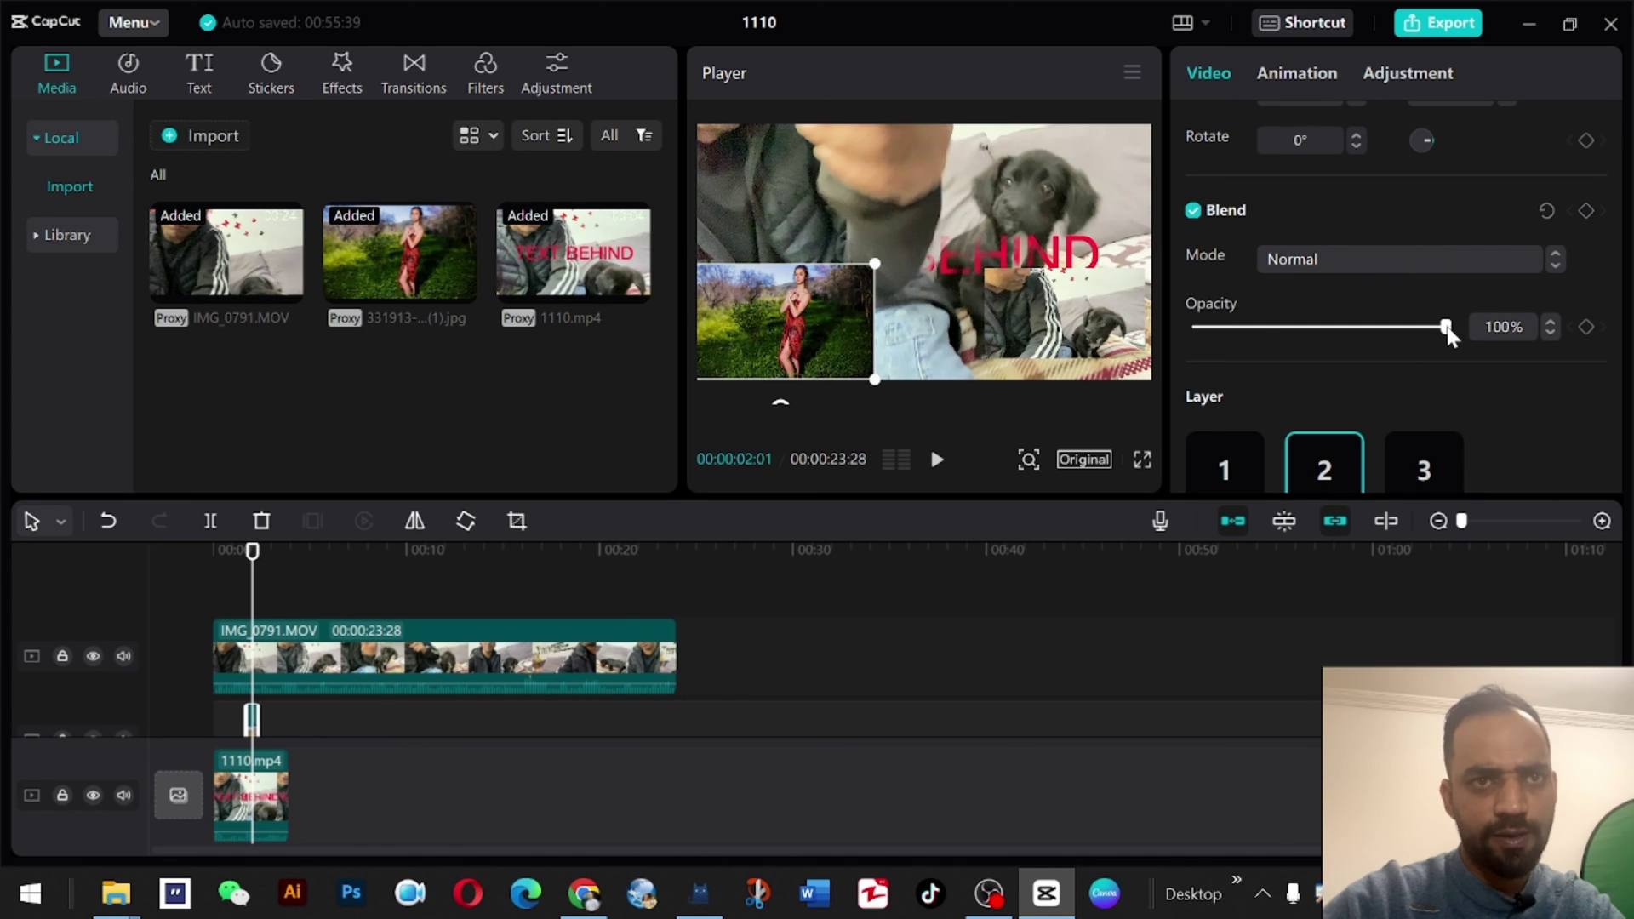
drag(1447, 328, 1294, 331)
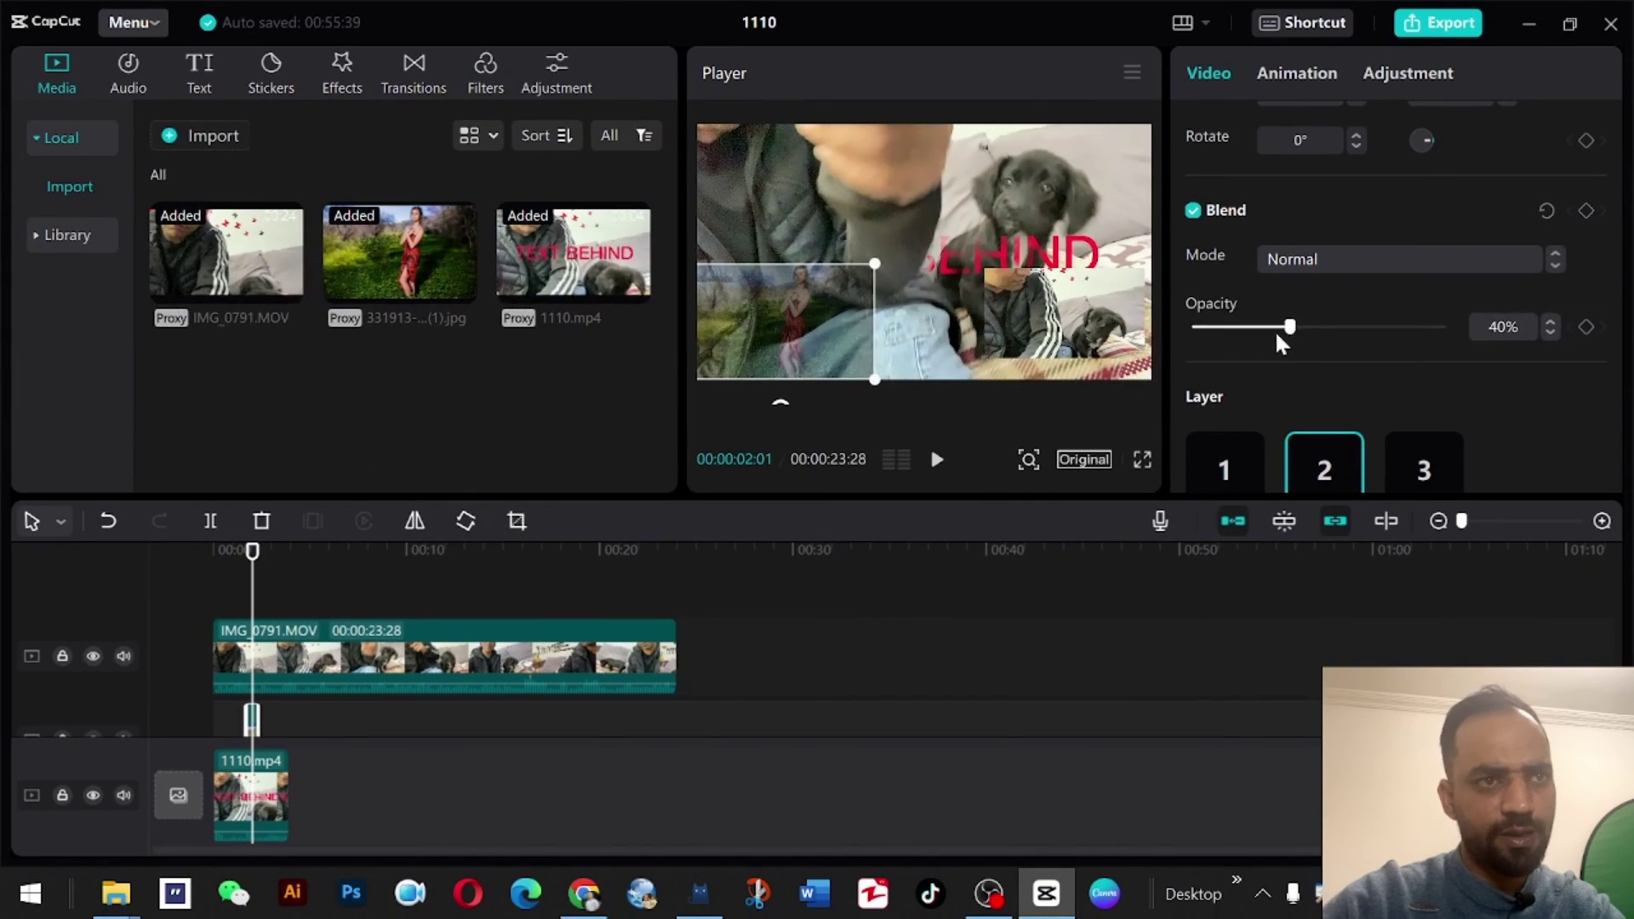
mouse_move(1279, 335)
mouse_down()
mouse_move(1240, 332)
mouse_move(1321, 332)
mouse_move(1283, 330)
mouse_up()
drag(826, 285, 953, 238)
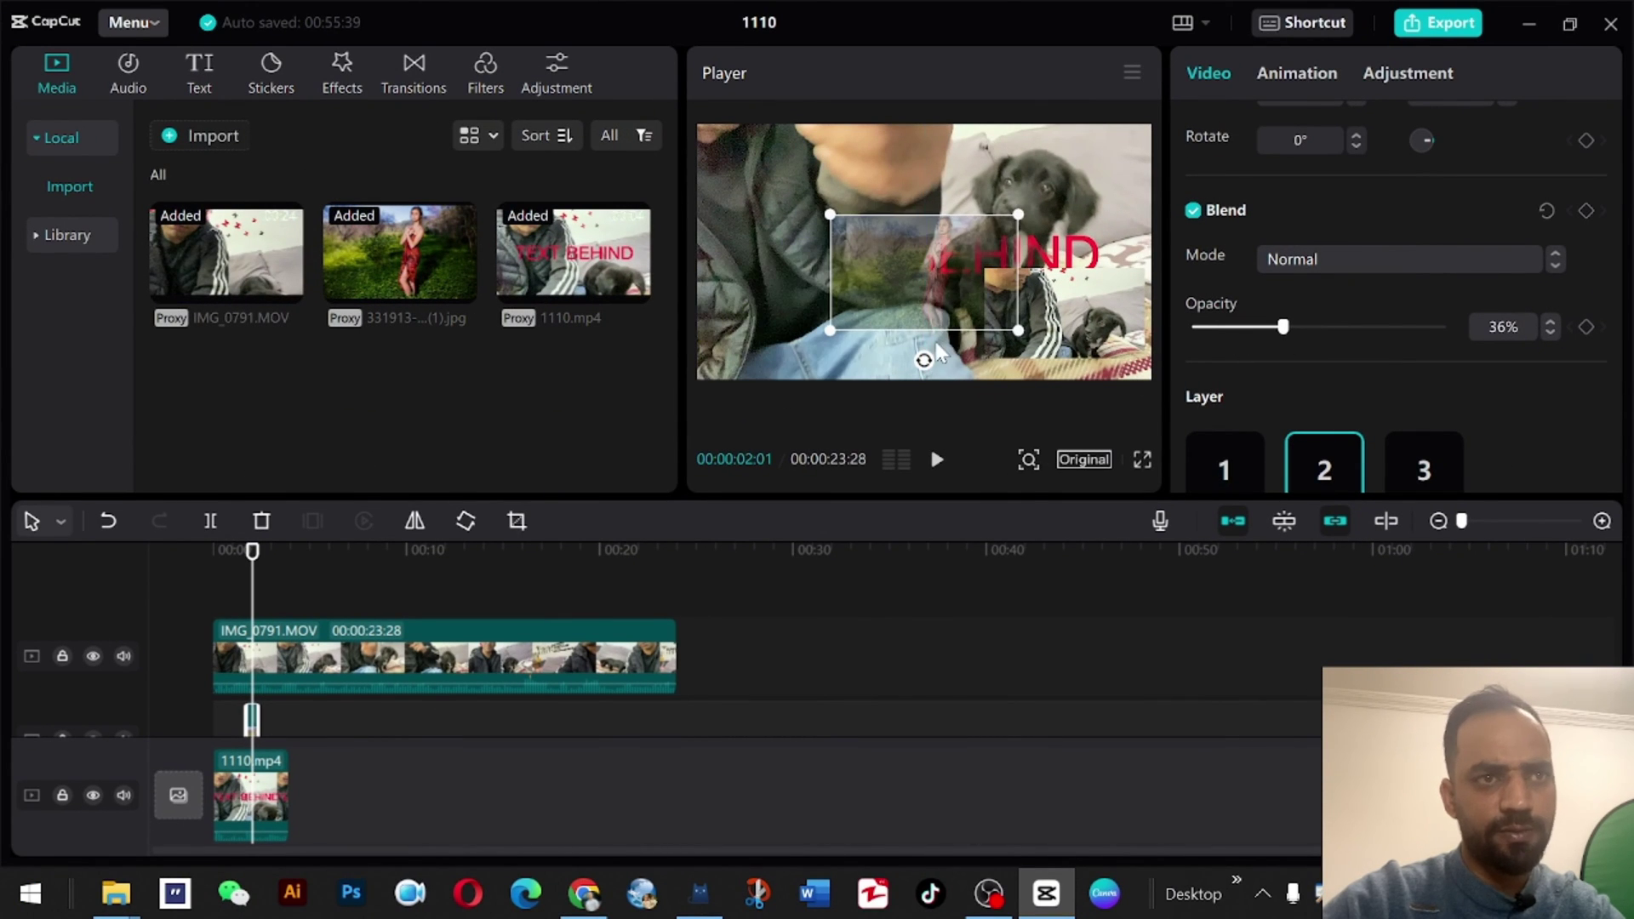
- Try lowering the main video clip's opacity, then undo the change
click(1026, 163)
drag(1445, 330, 1227, 328)
drag(870, 220, 954, 321)
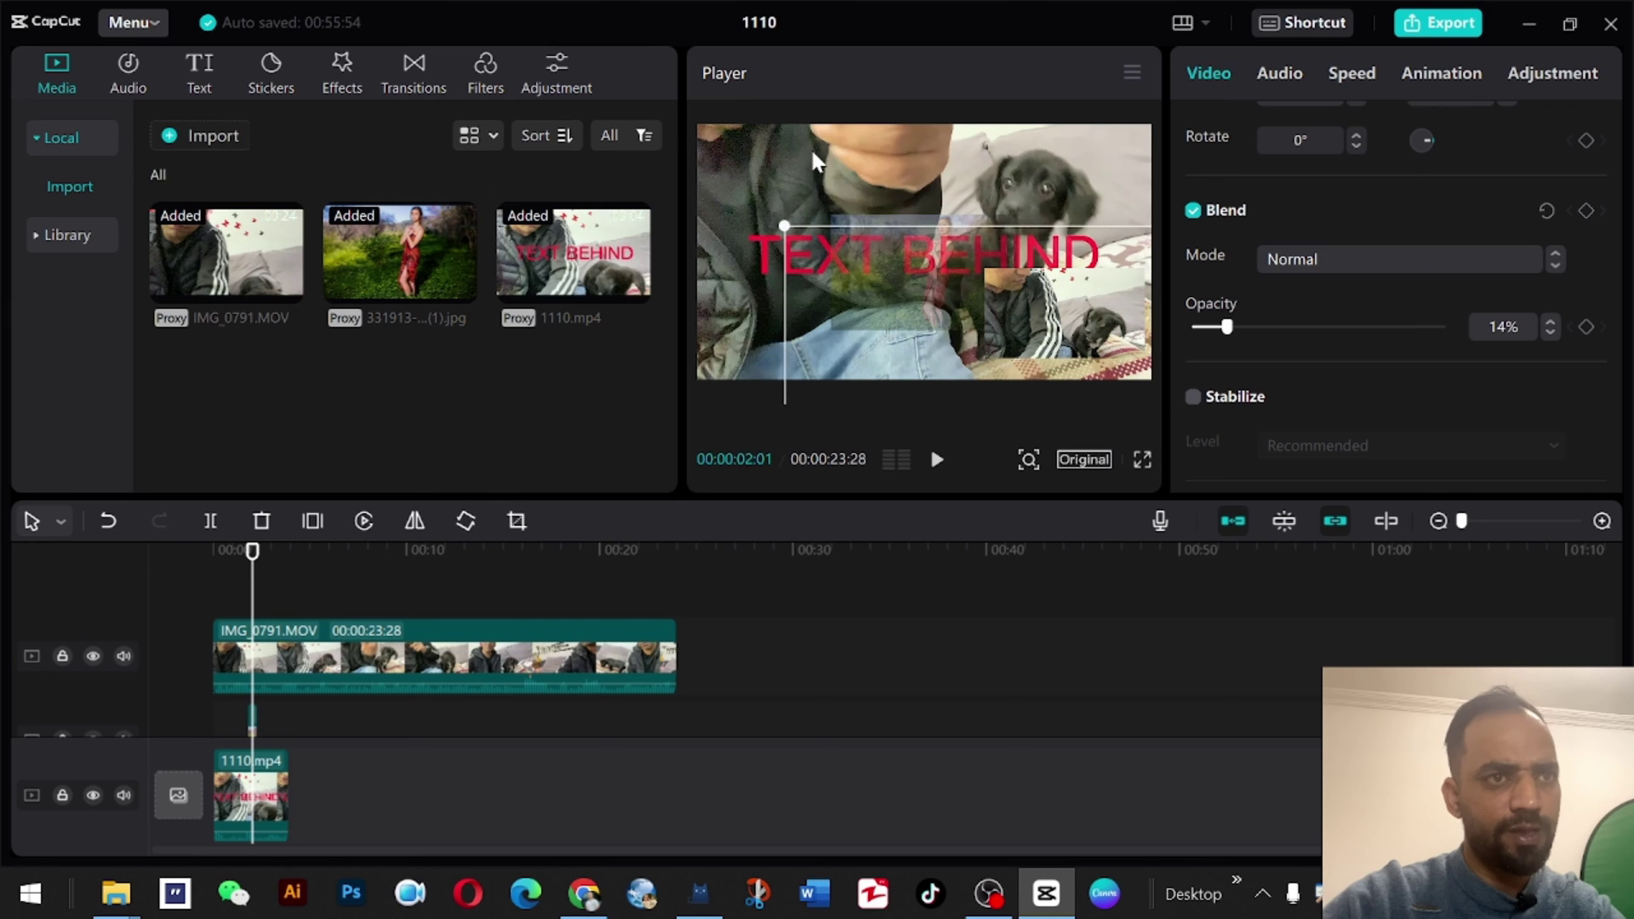
key(ctrl+z)
key(ctrl+z)
key(ctrl+z)
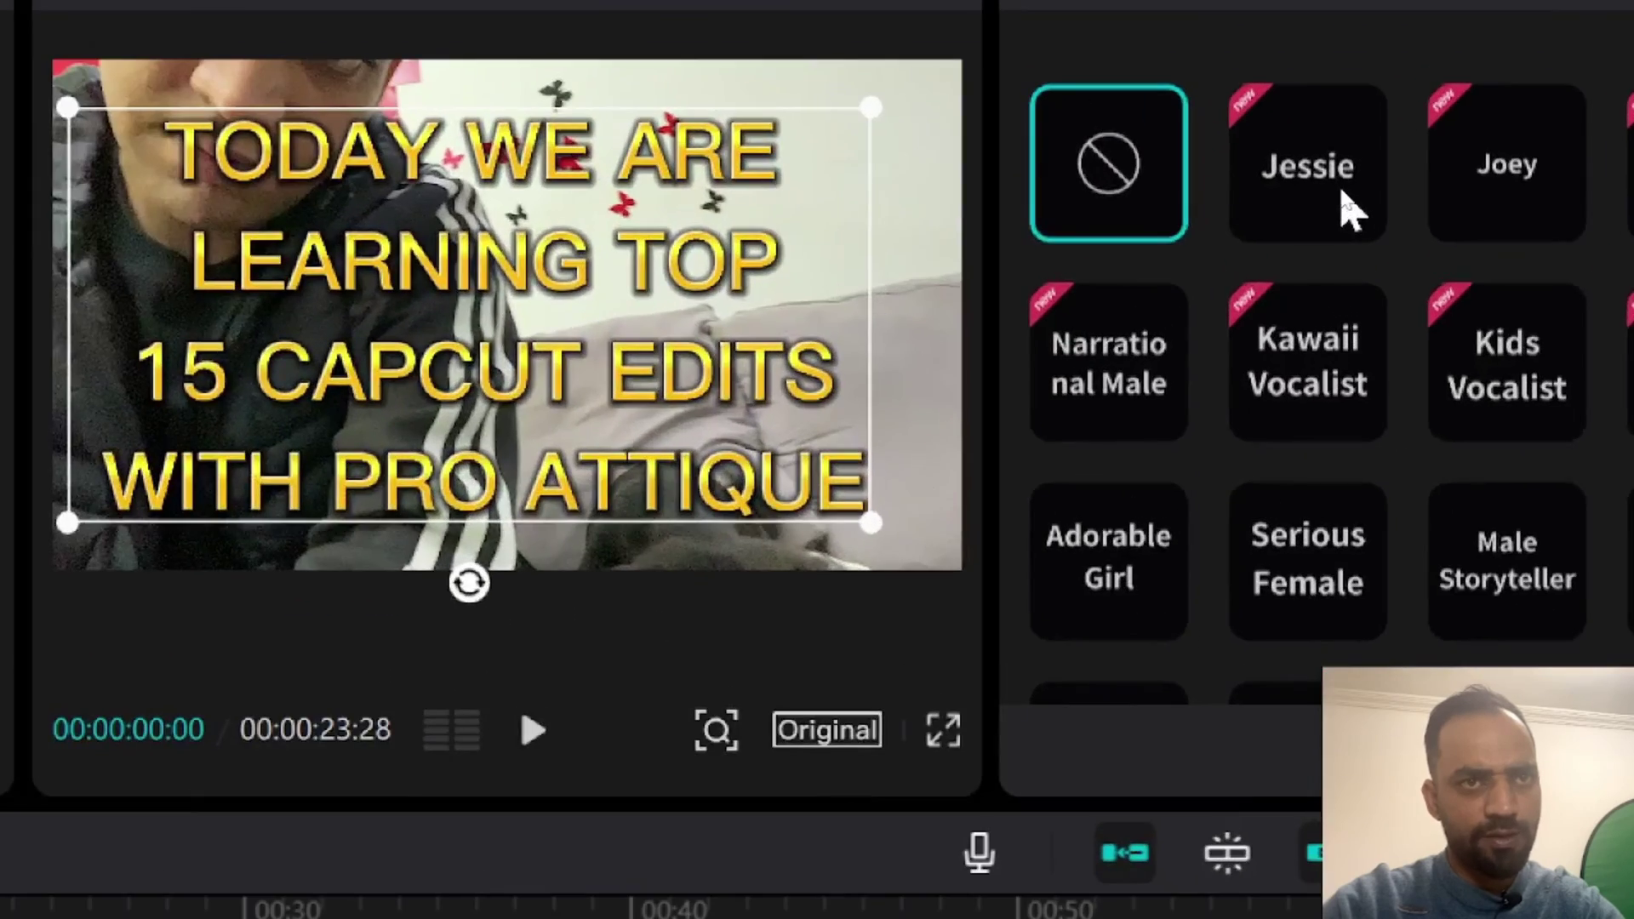
- Give the opening title the Jessie text-to-speech voice
click(1052, 354)
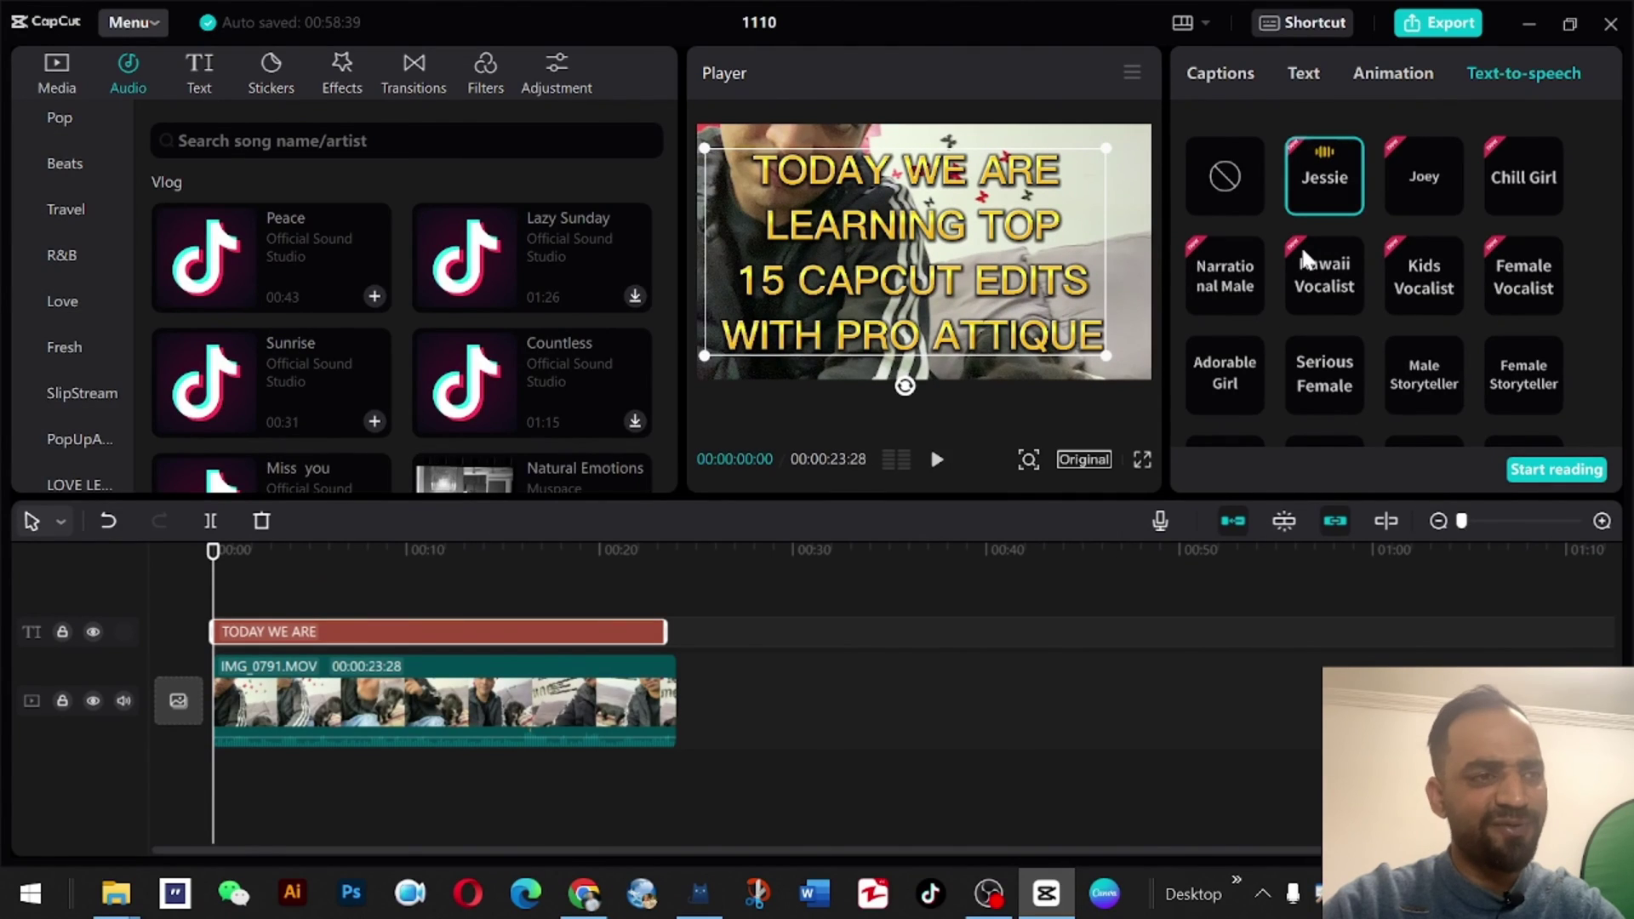
scroll(1388, 290, down, 5)
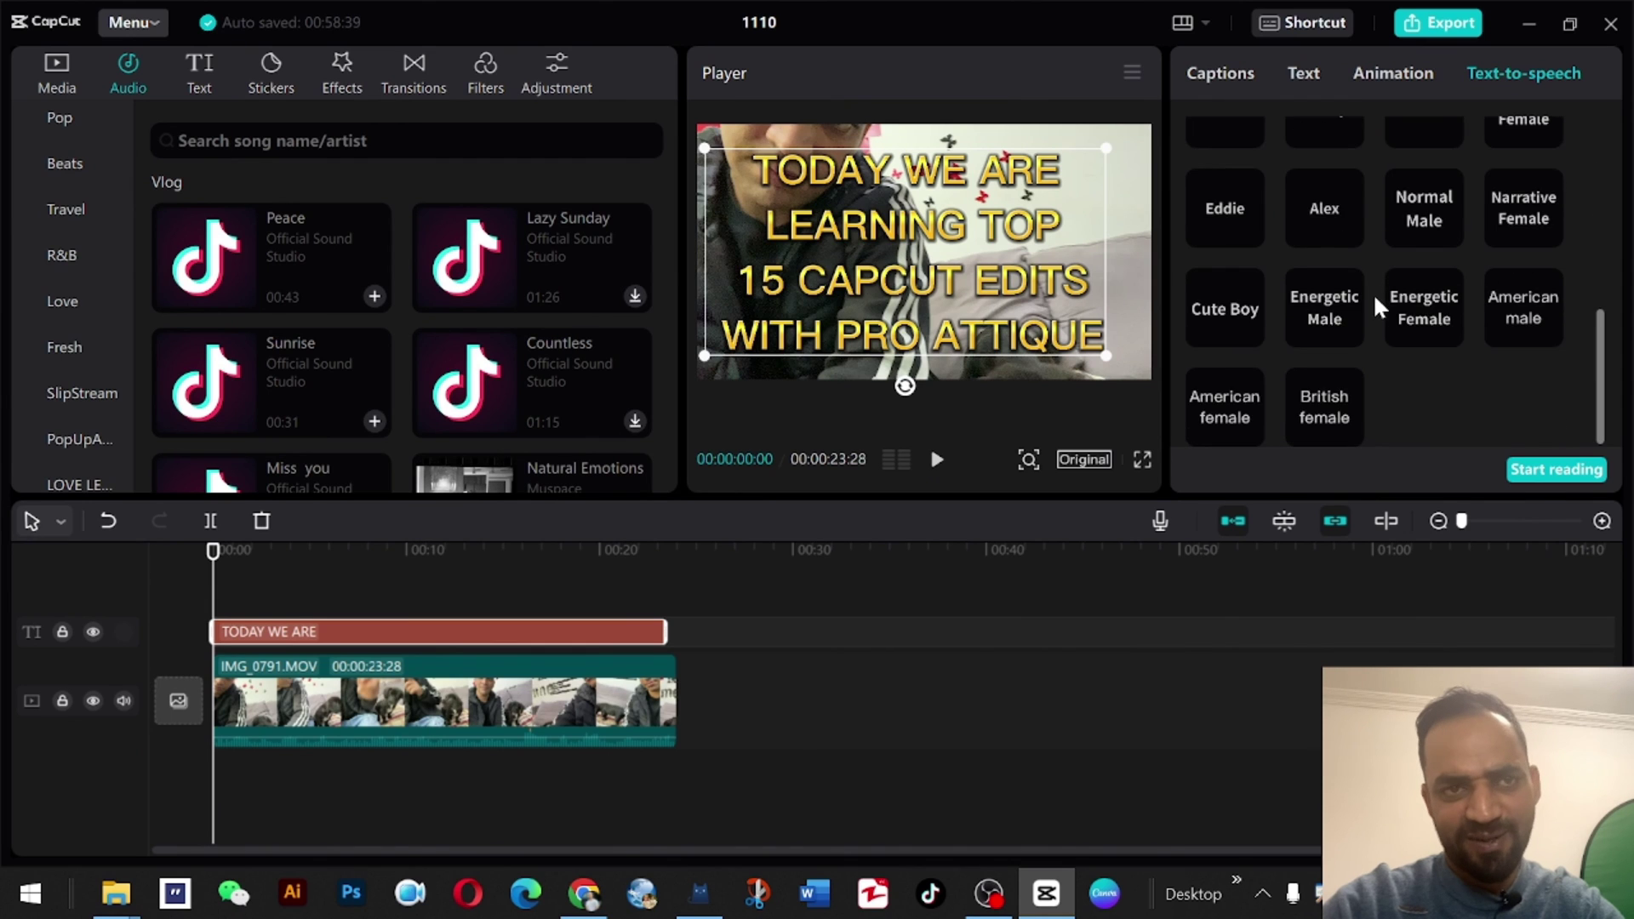
scroll(1379, 317, up, 5)
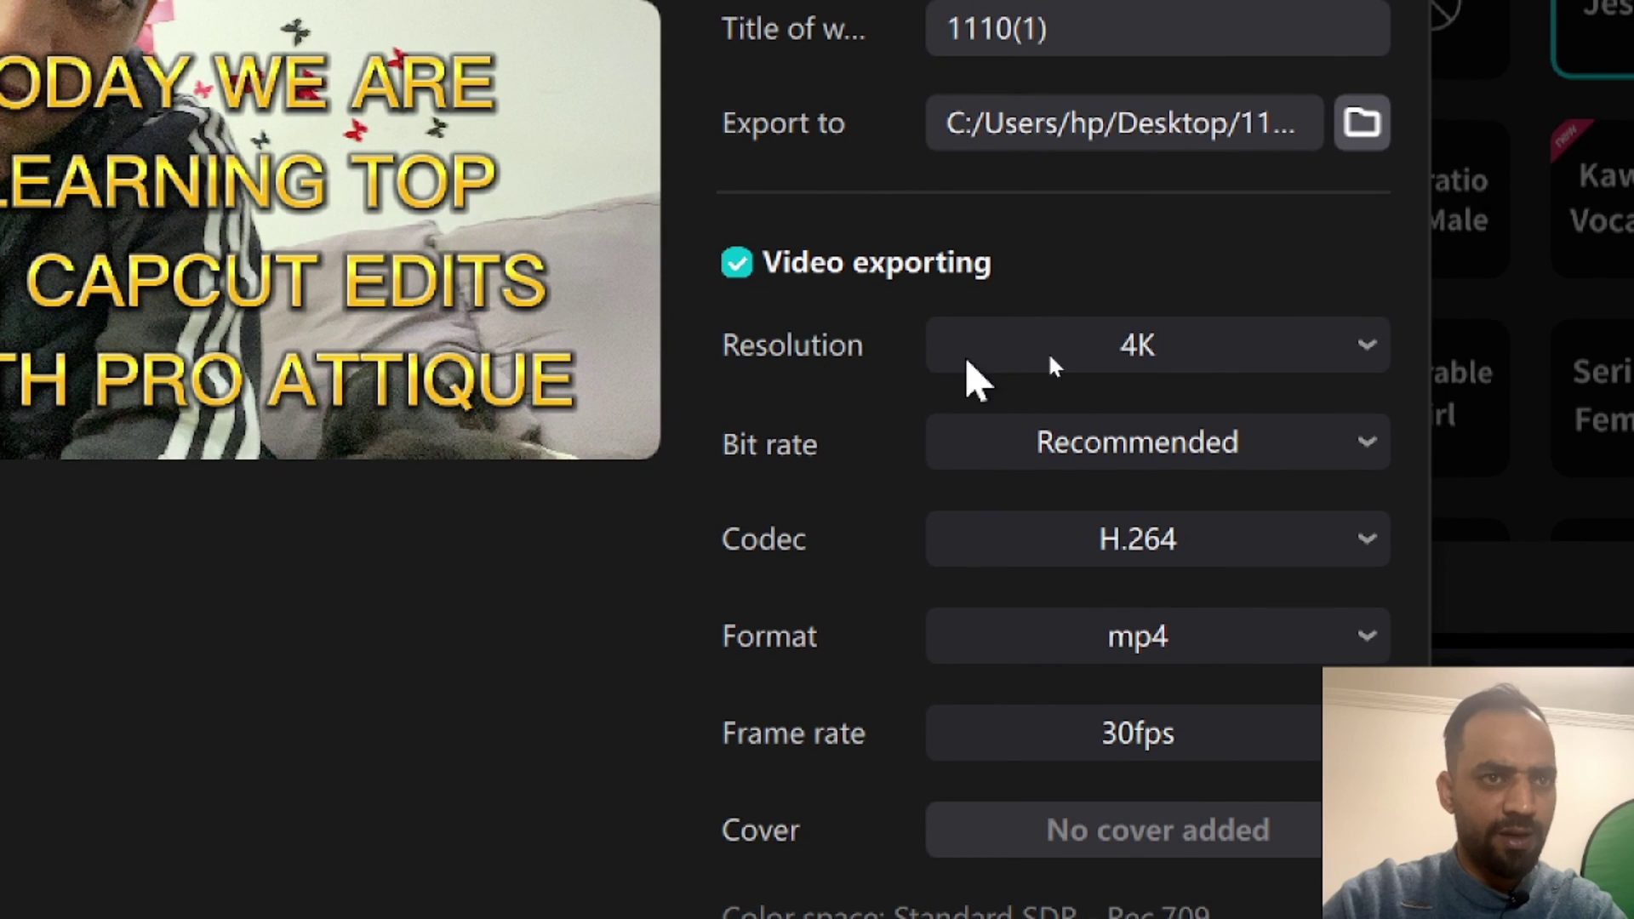
- Confirm 4K resolution, mp4 format and 30fps, and set the export destination to the Desktop
click(1109, 349)
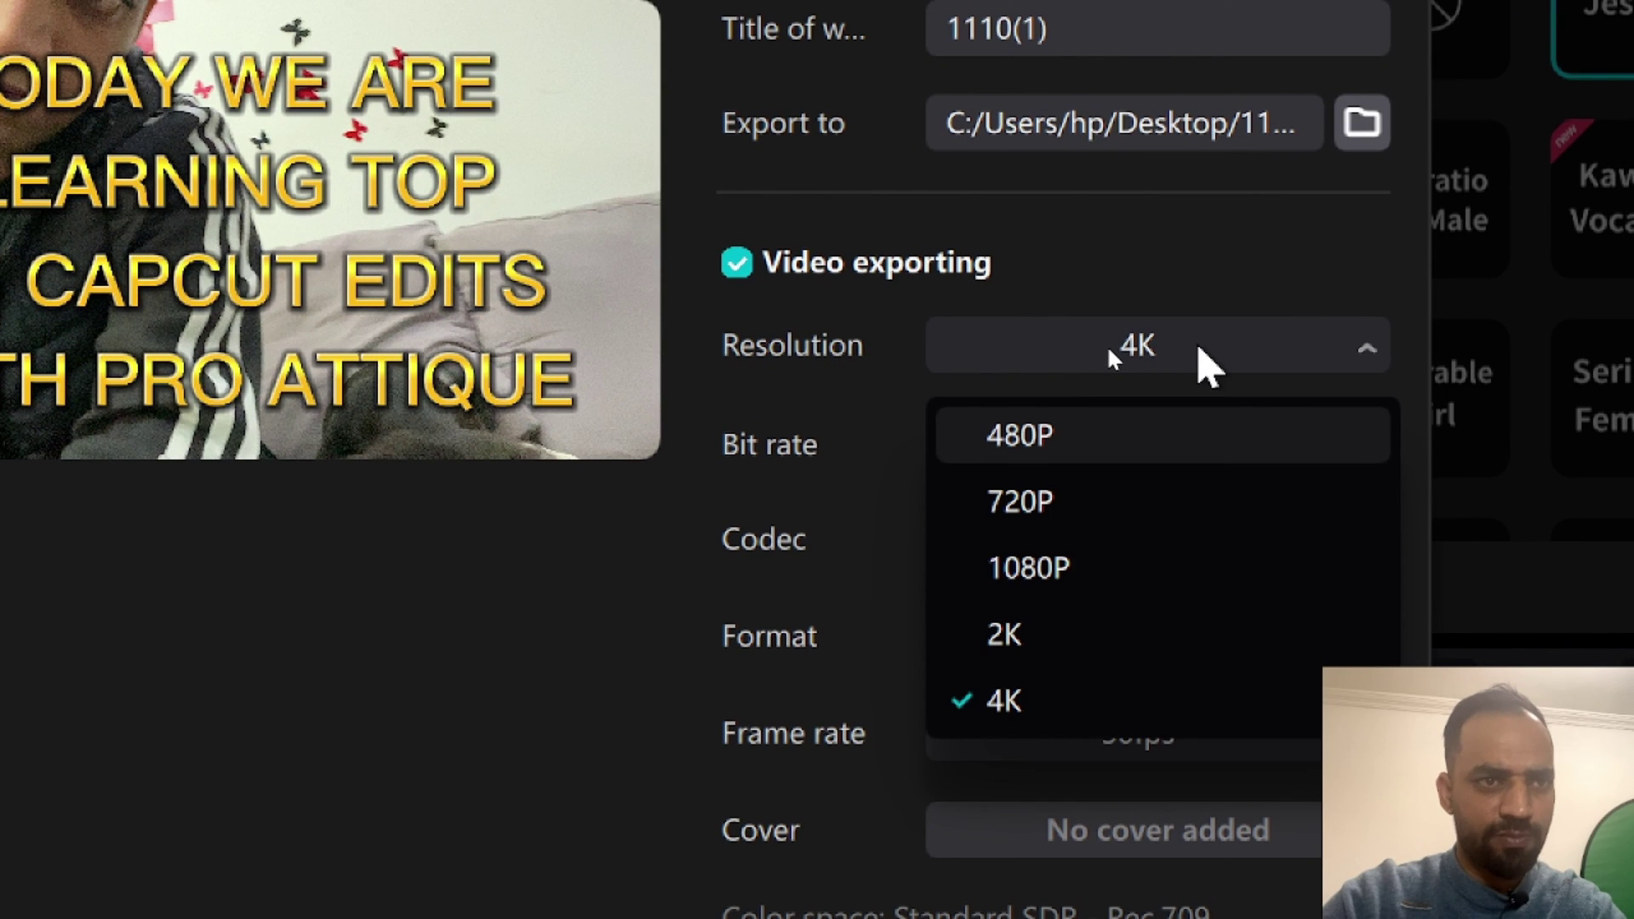
click(1107, 345)
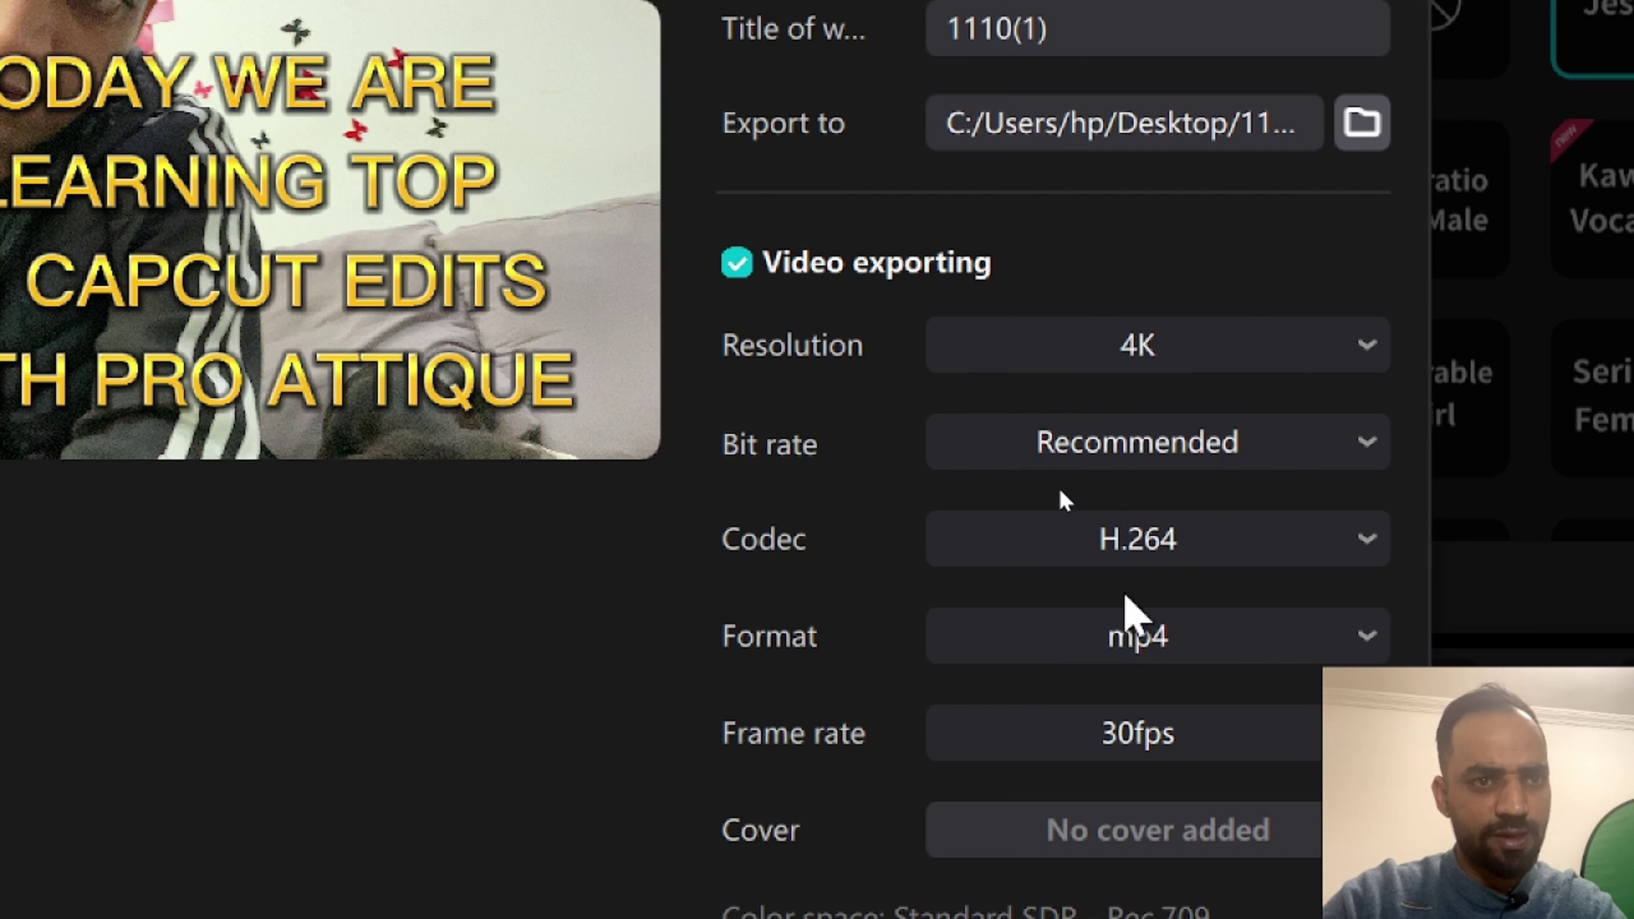
click(1131, 640)
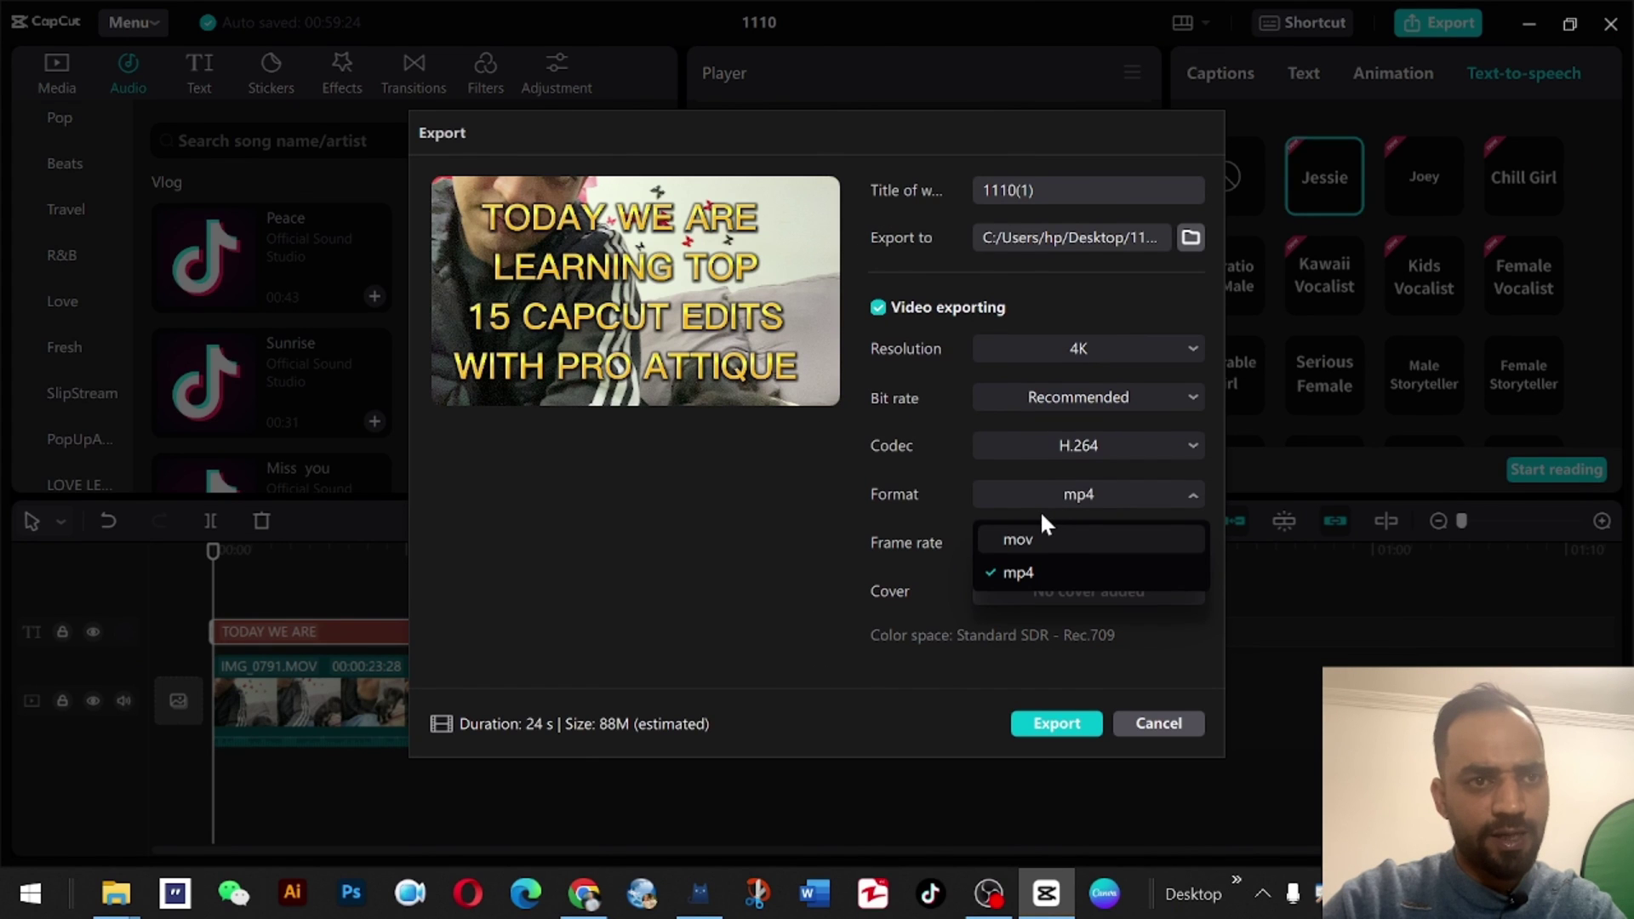
click(1040, 509)
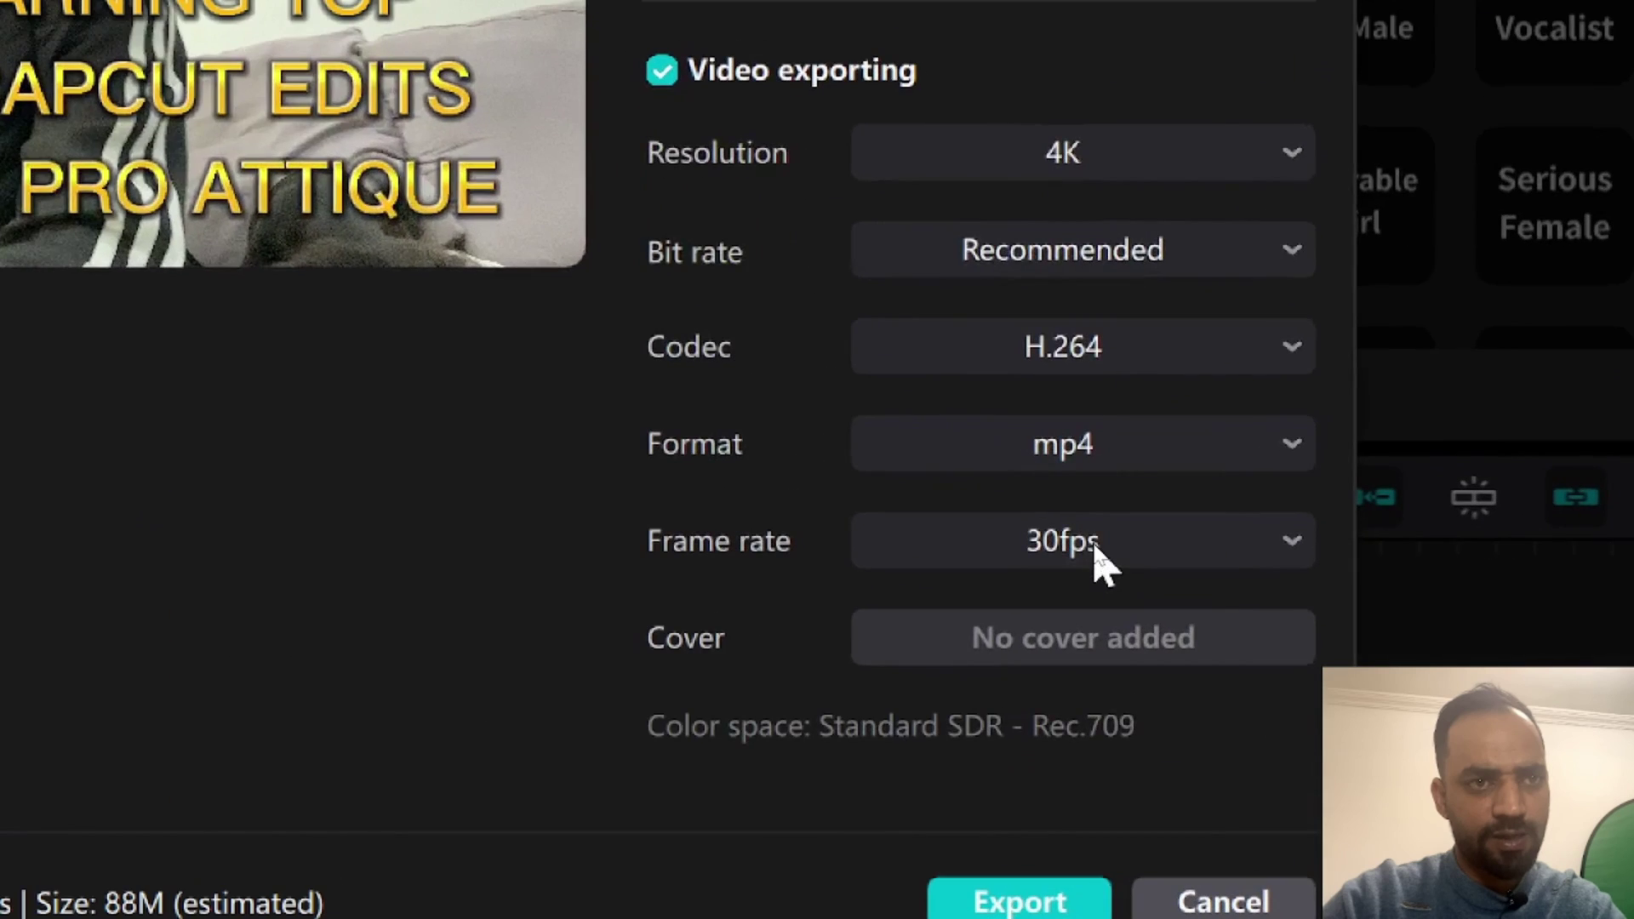
click(1093, 546)
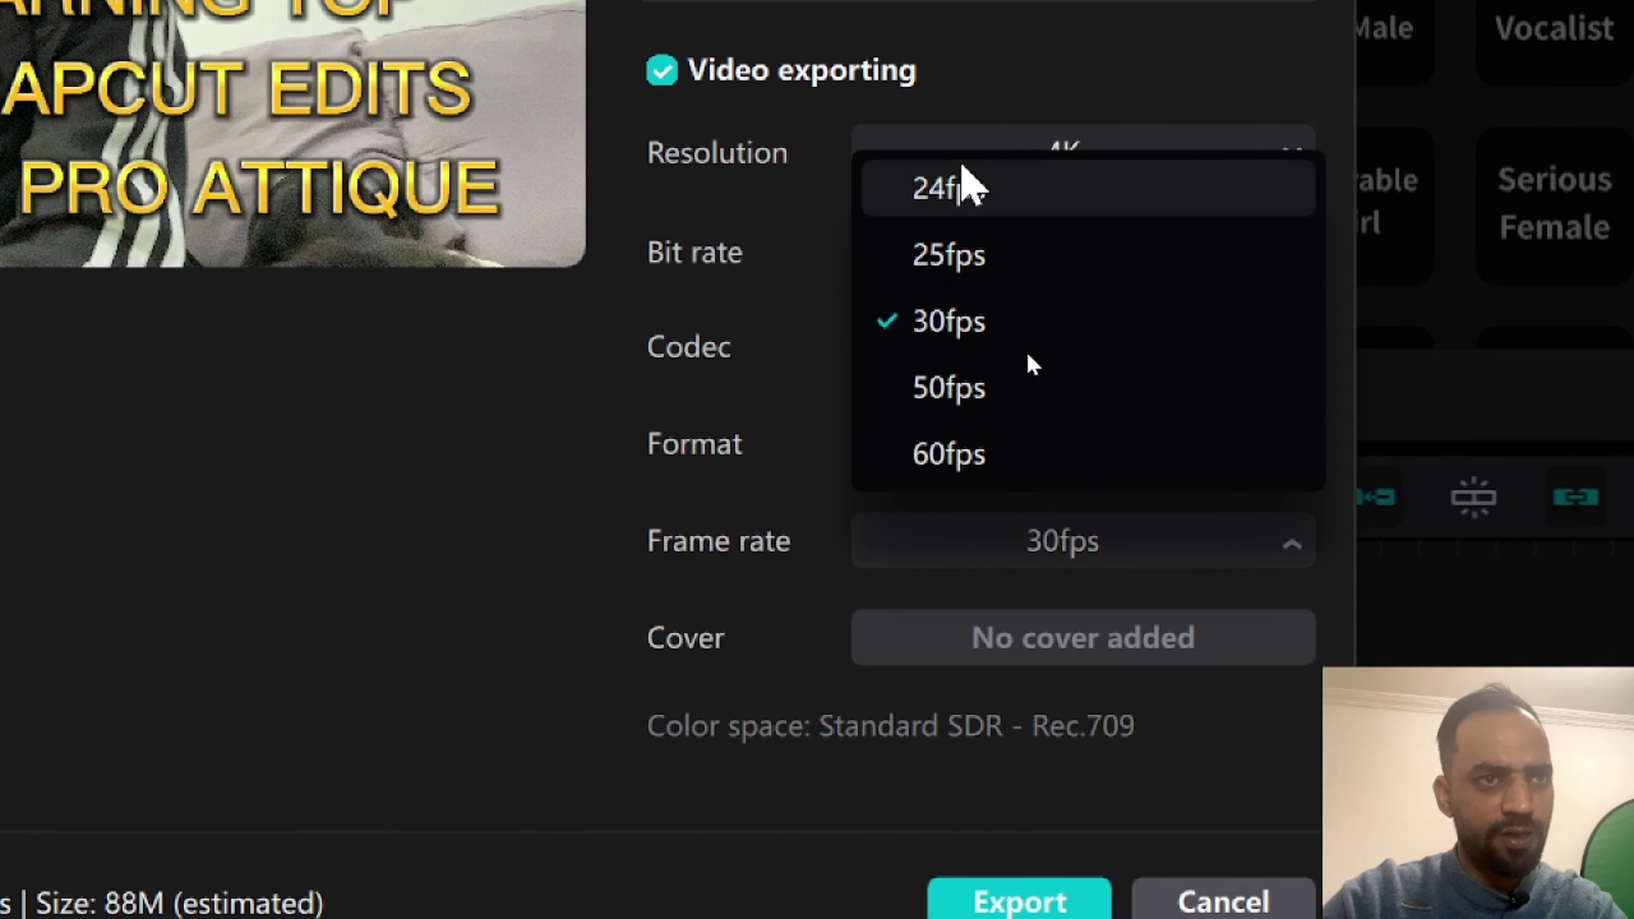
click(1074, 547)
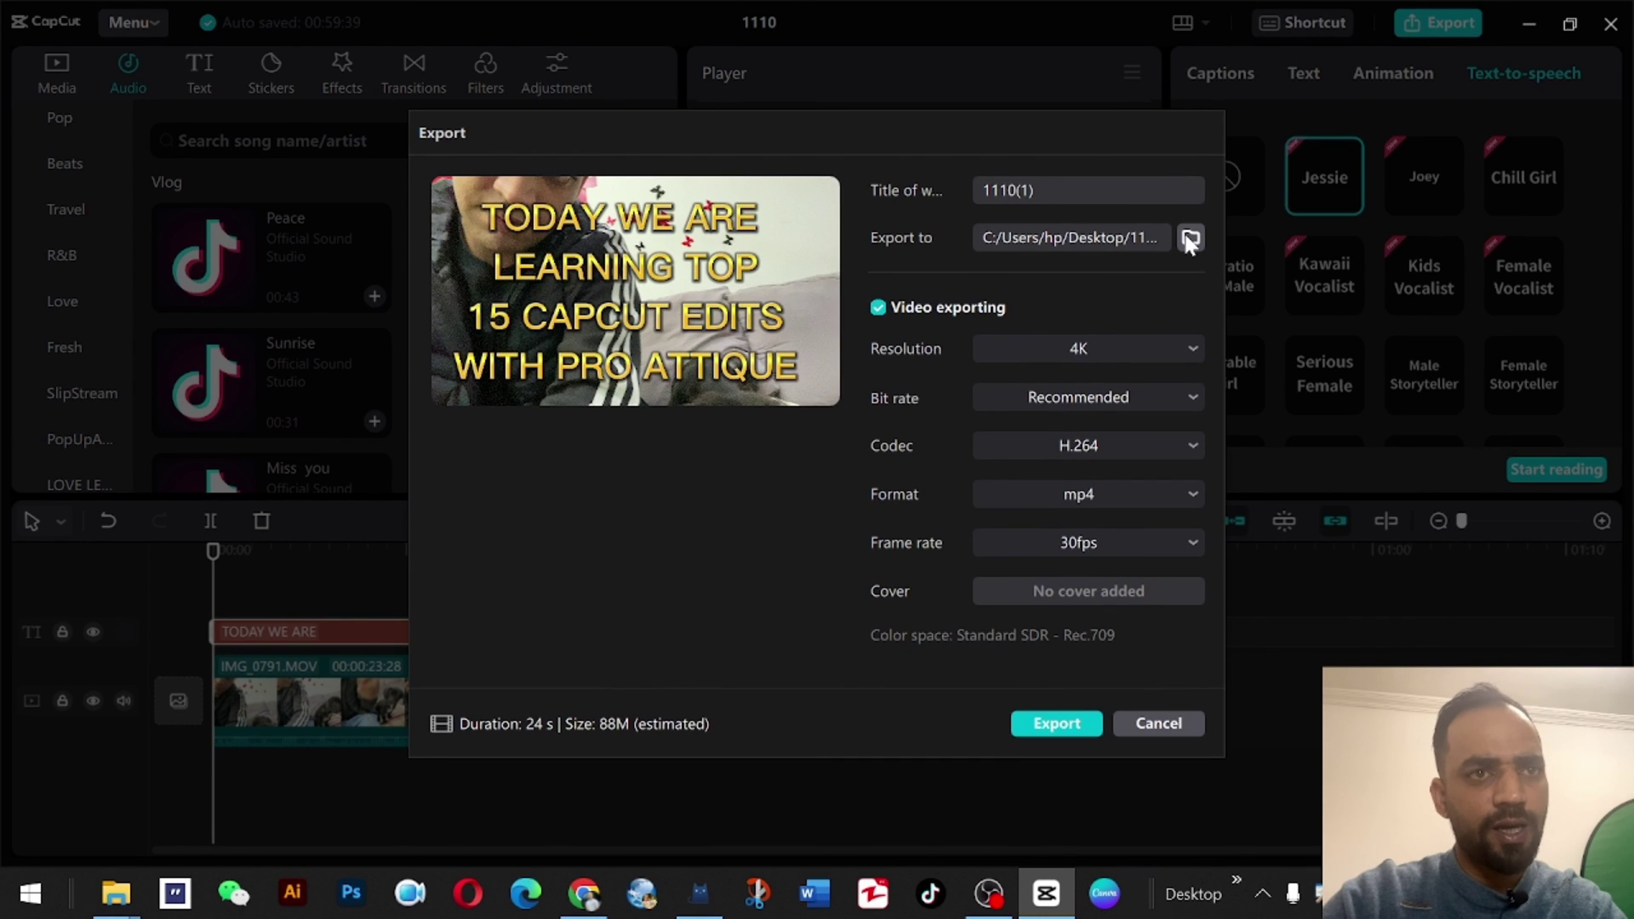
click(1190, 238)
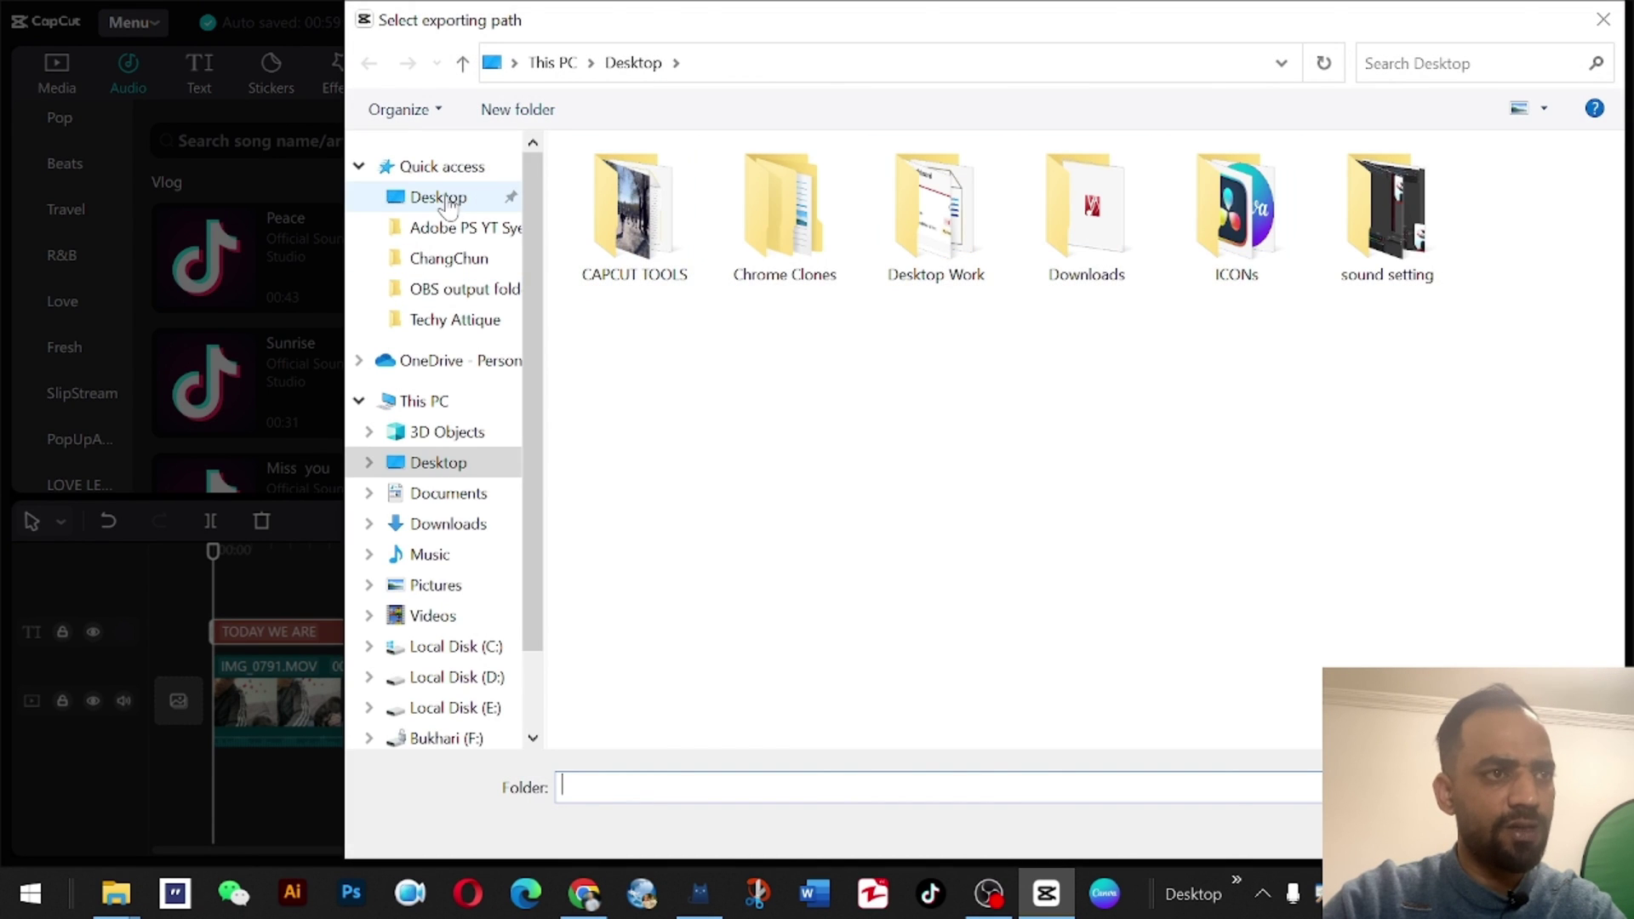
click(1439, 830)
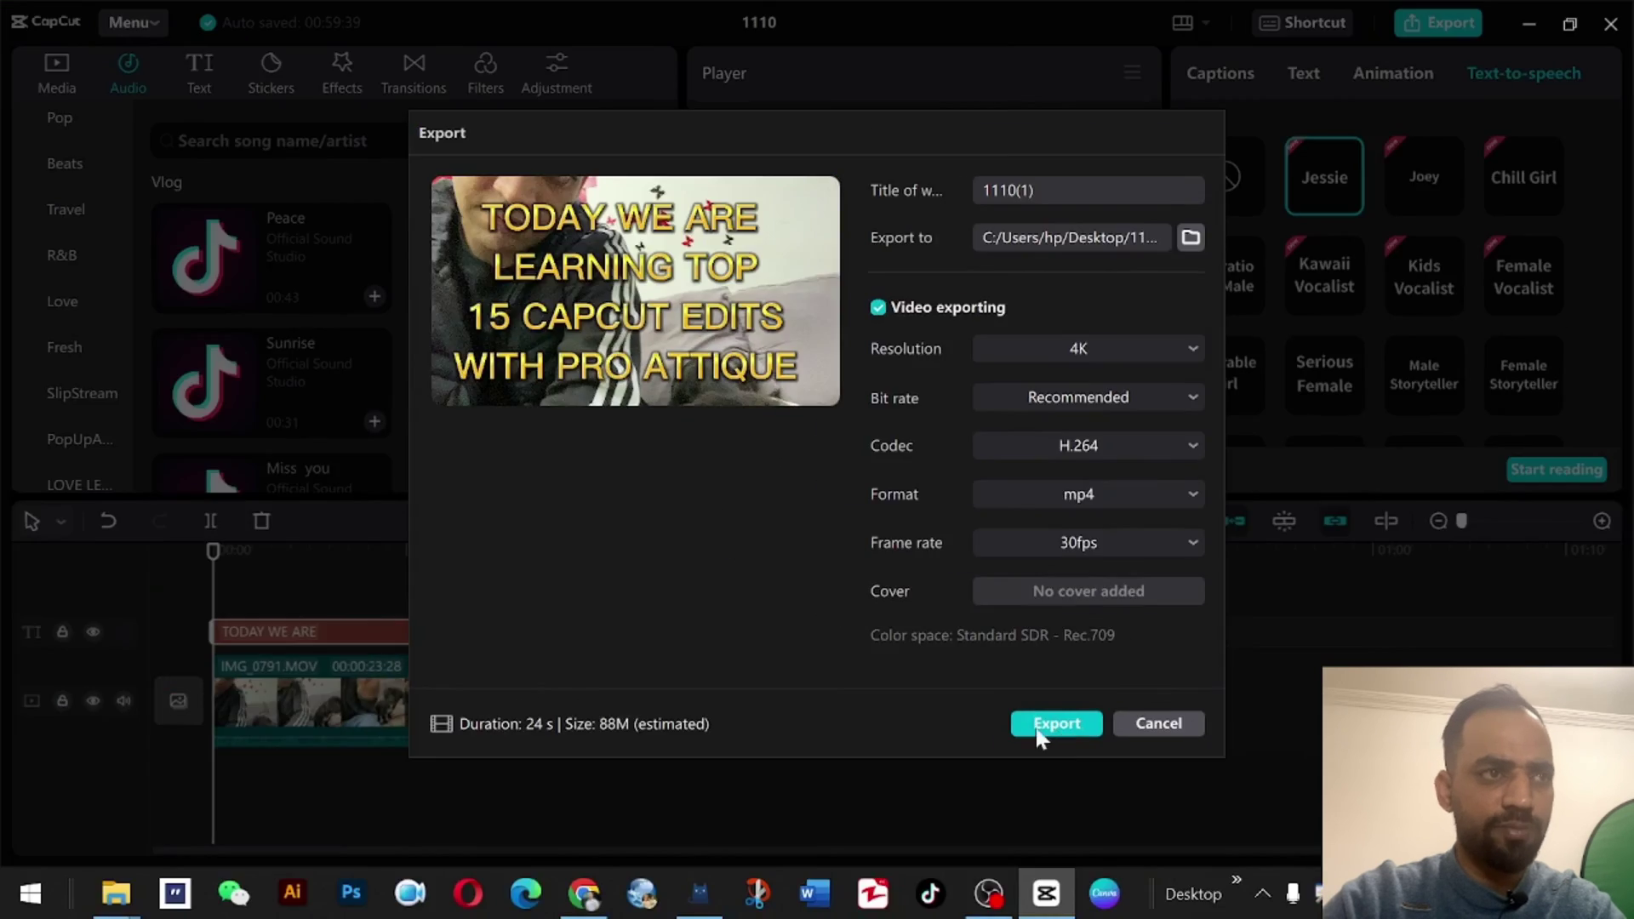